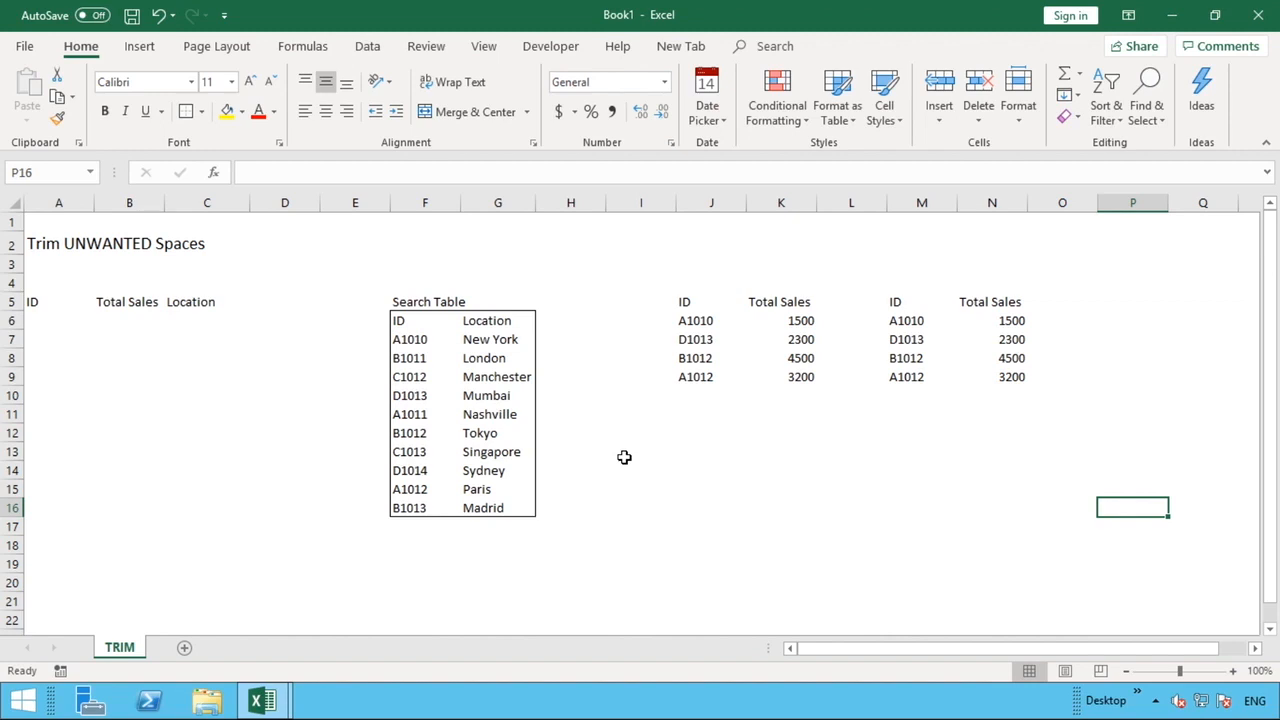
pyautogui.click(698, 305)
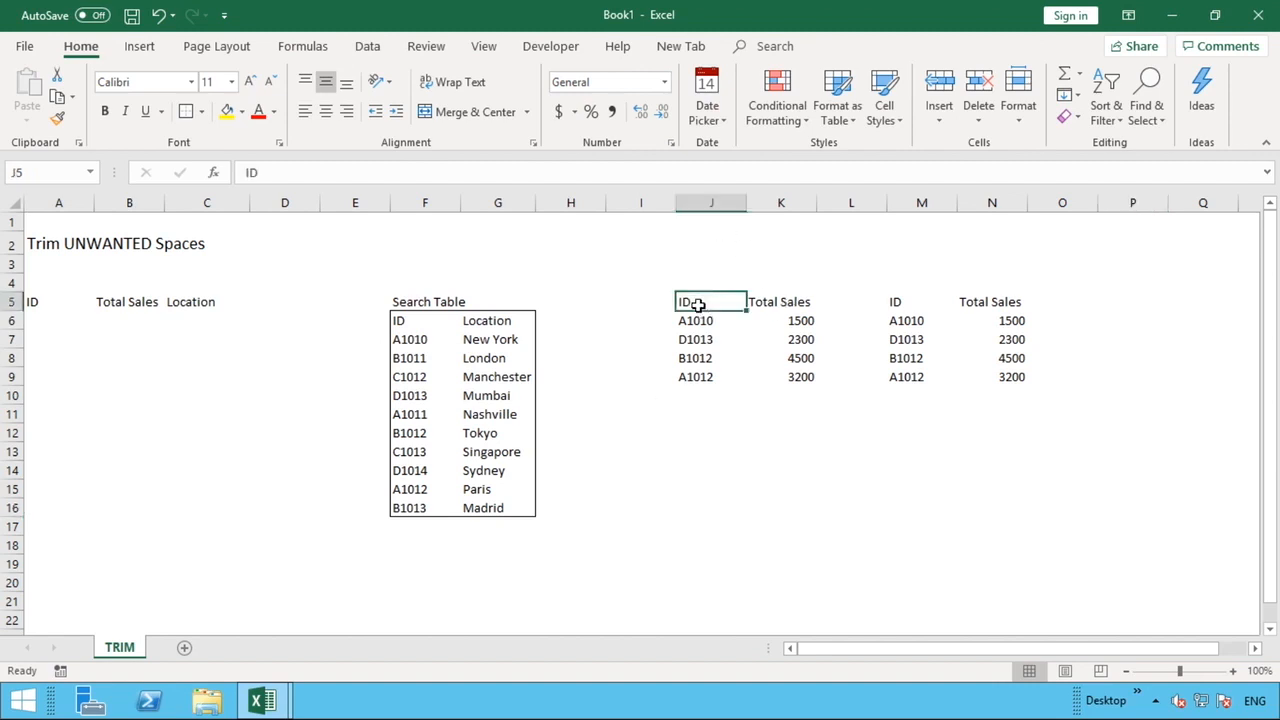
pyautogui.moveTo(698, 305); pyautogui.dragTo(788, 375)
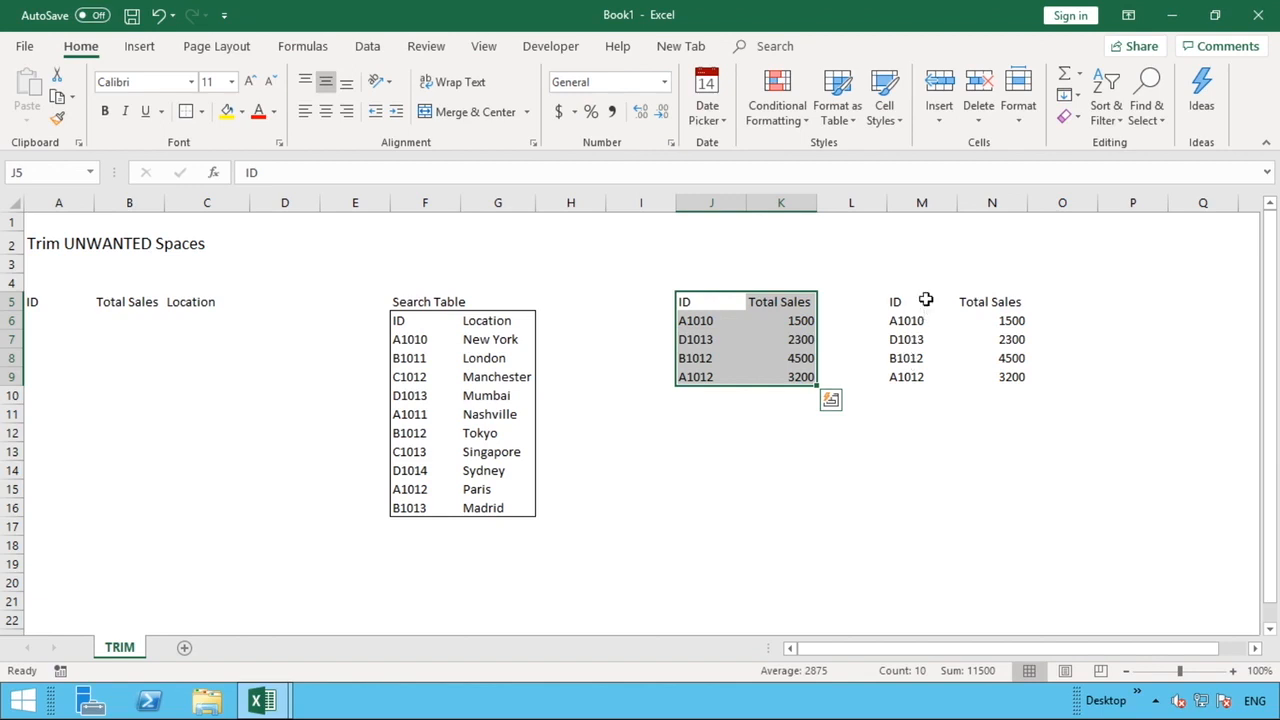
pyautogui.moveTo(926, 300); pyautogui.dragTo(993, 379)
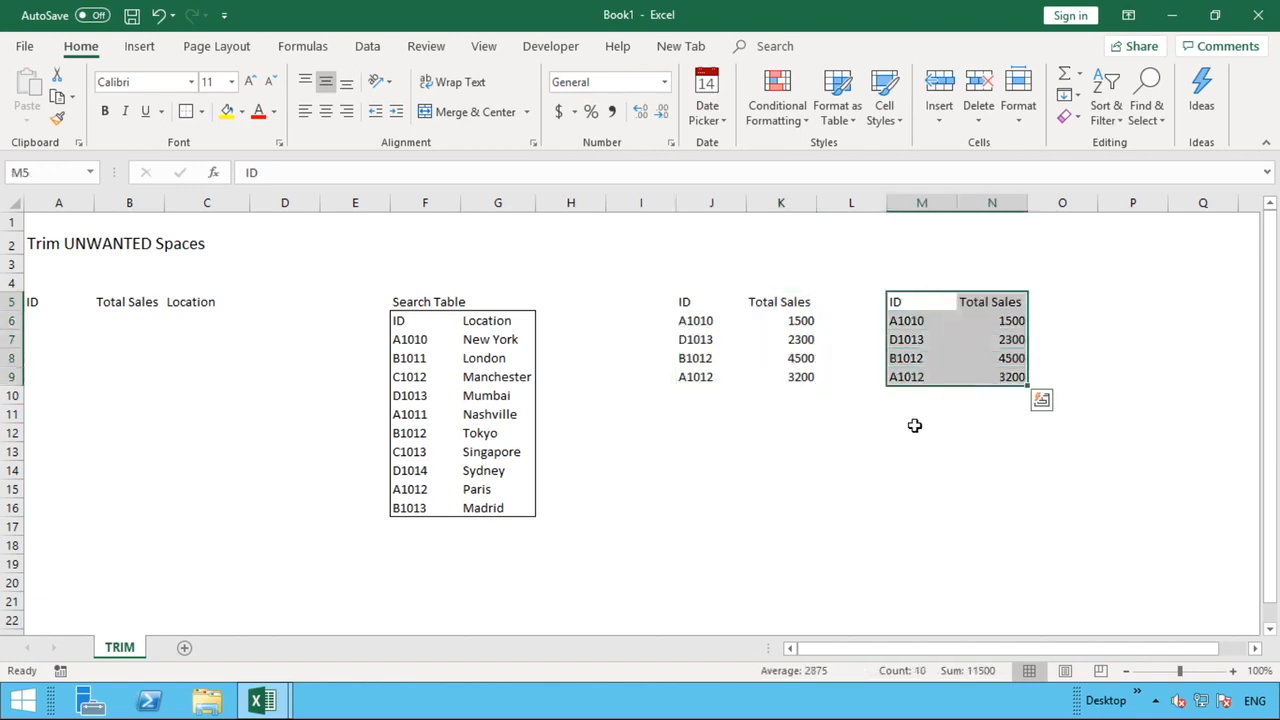
pyautogui.click(809, 429)
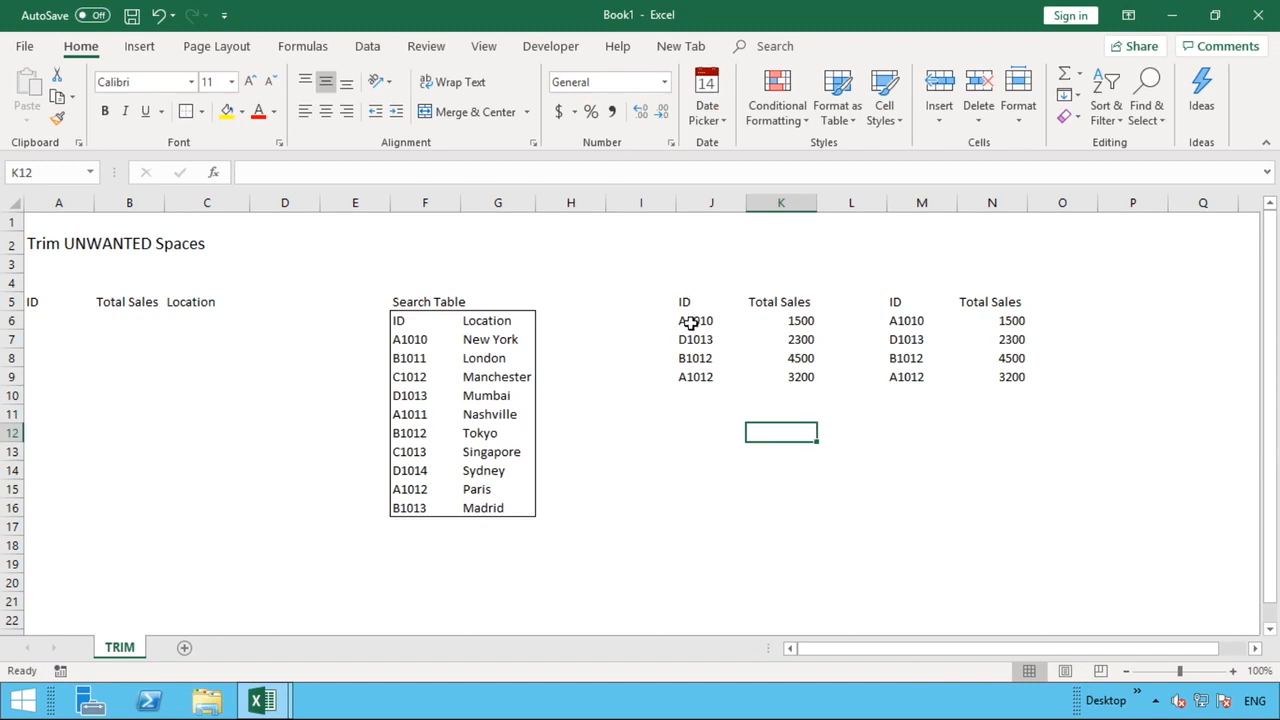
# Step: Copy the ID and Total Sales data in J6:K9 and paste it into the main table starting at A6
pyautogui.moveTo(705, 322); pyautogui.dragTo(710, 341)
pyautogui.moveTo(766, 372); pyautogui.dragTo(767, 375)
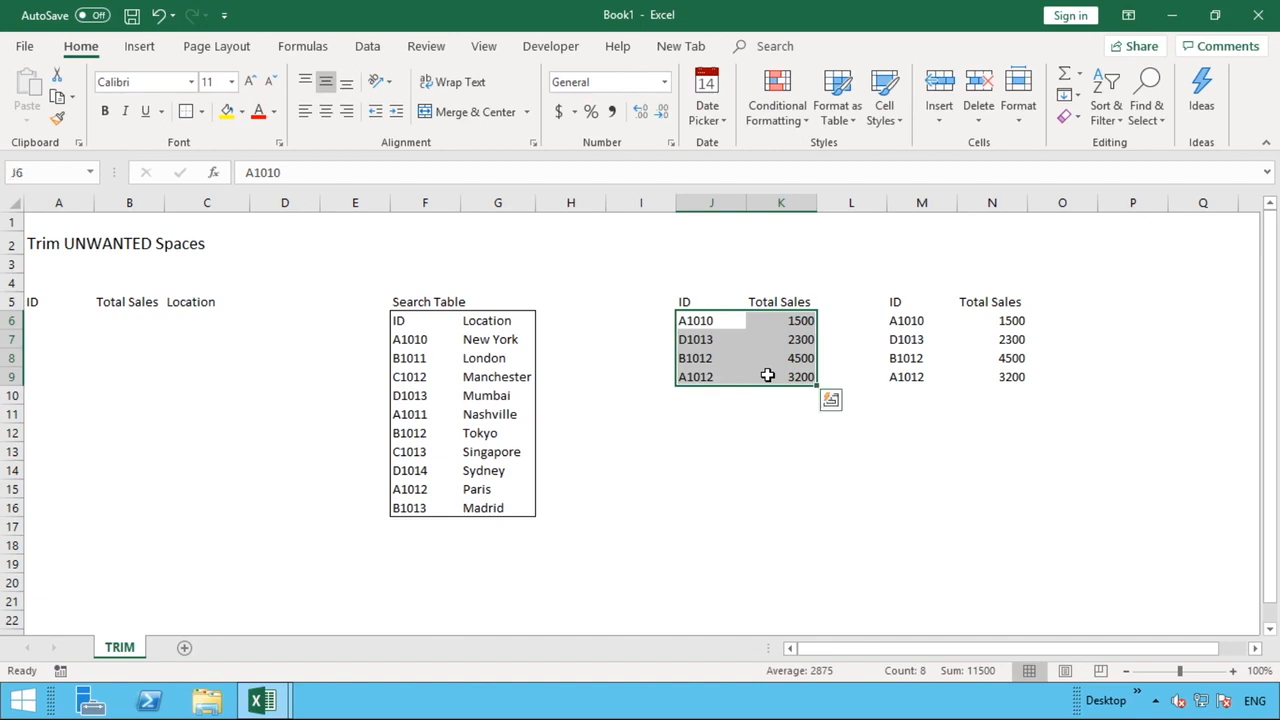
pyautogui.press('super+c')
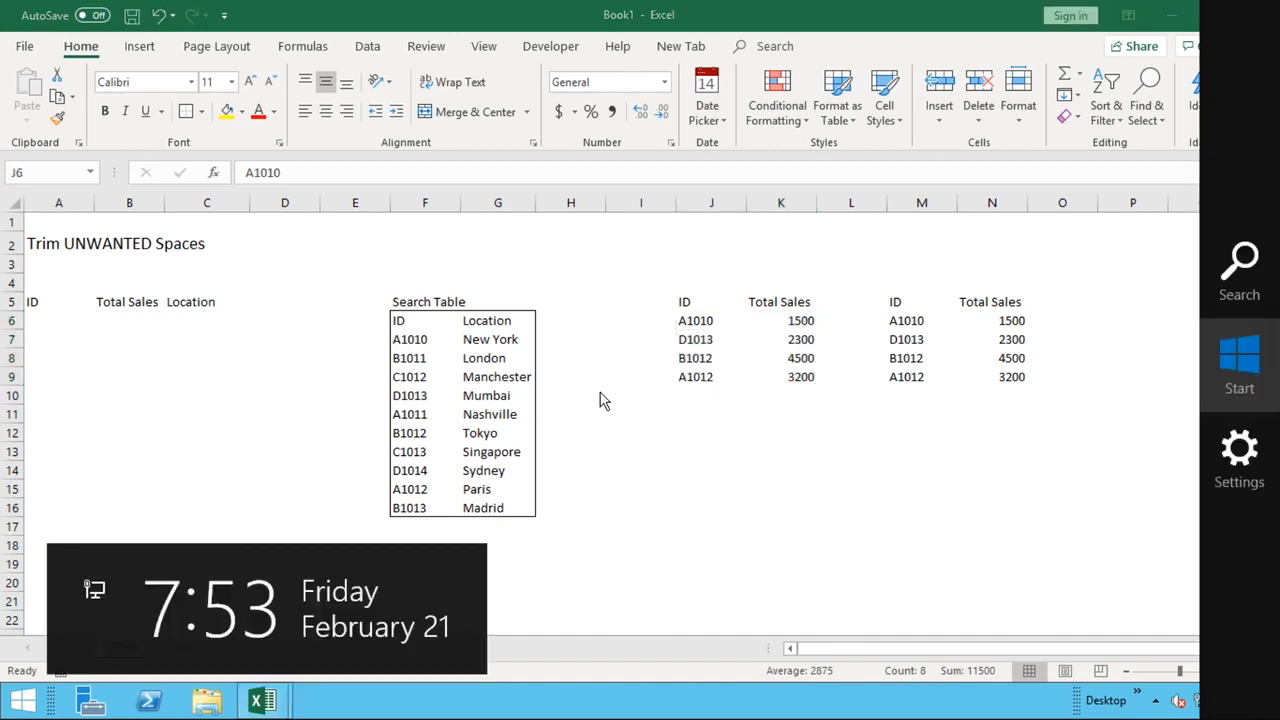
pyautogui.press('Escape')
pyautogui.rightClick(710, 341)
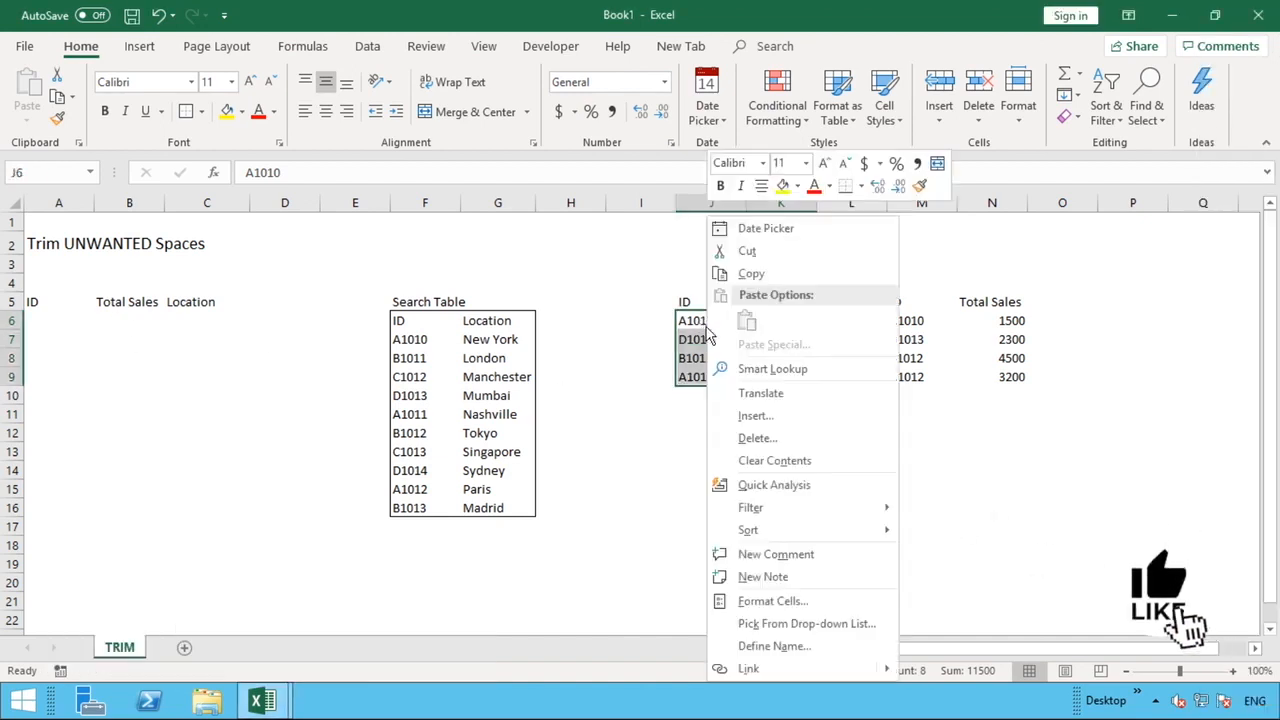
pyautogui.click(748, 274)
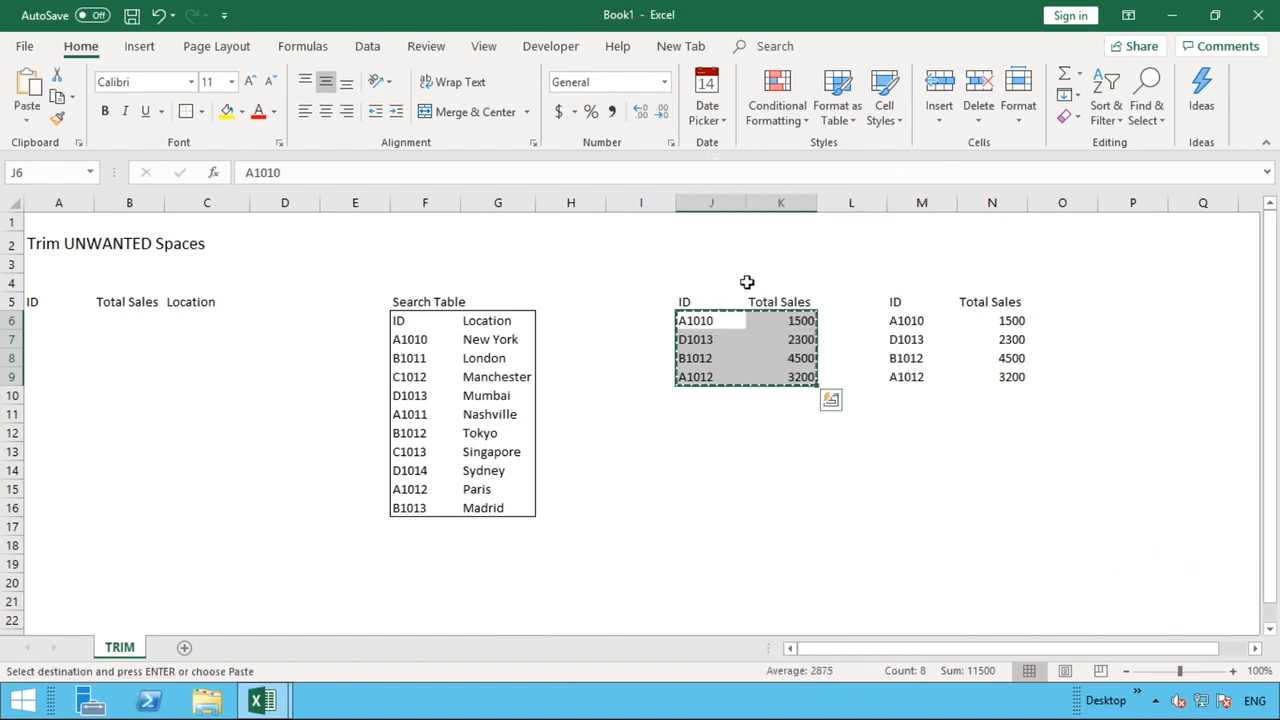
pyautogui.click(51, 322)
pyautogui.rightClick(51, 322)
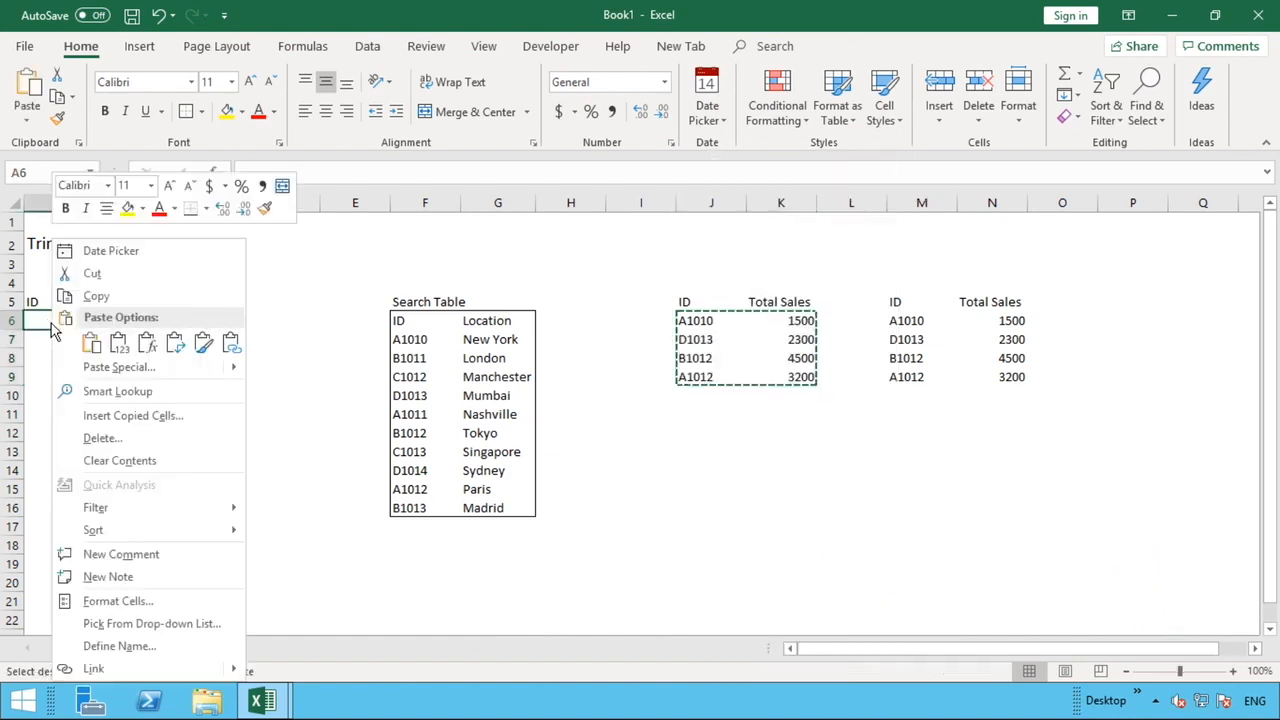
pyautogui.click(88, 338)
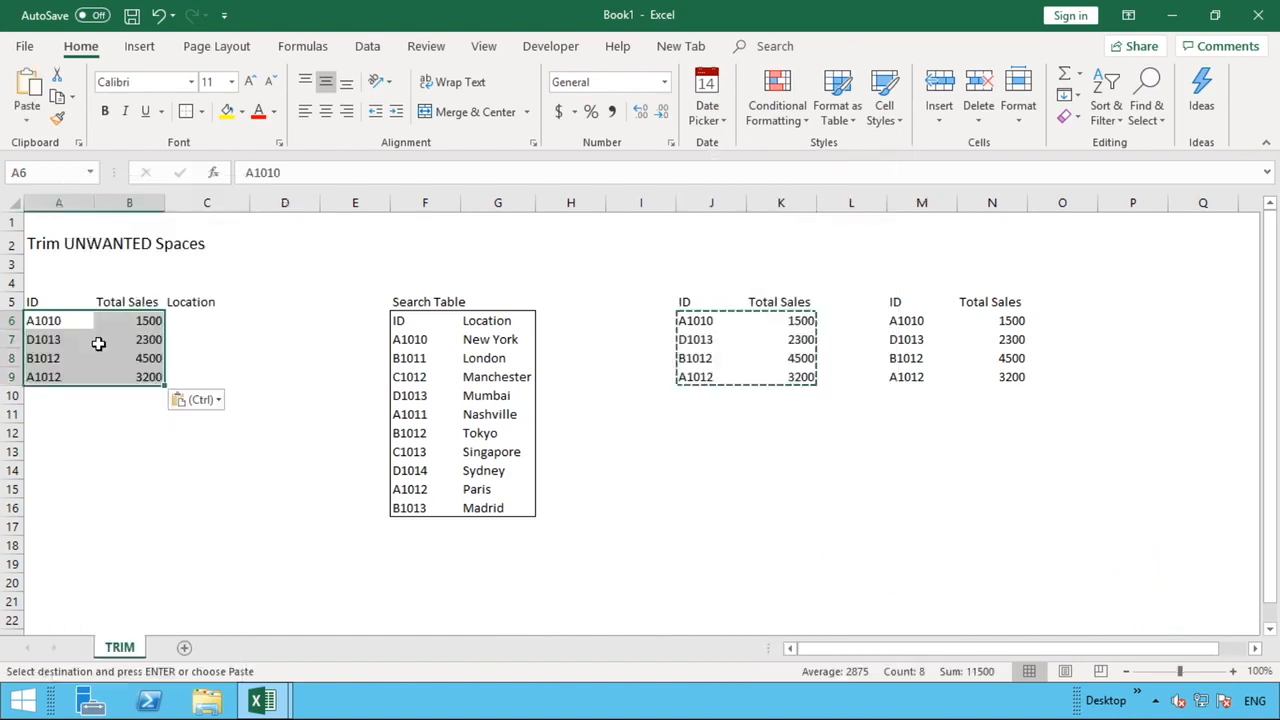
pyautogui.click(117, 428)
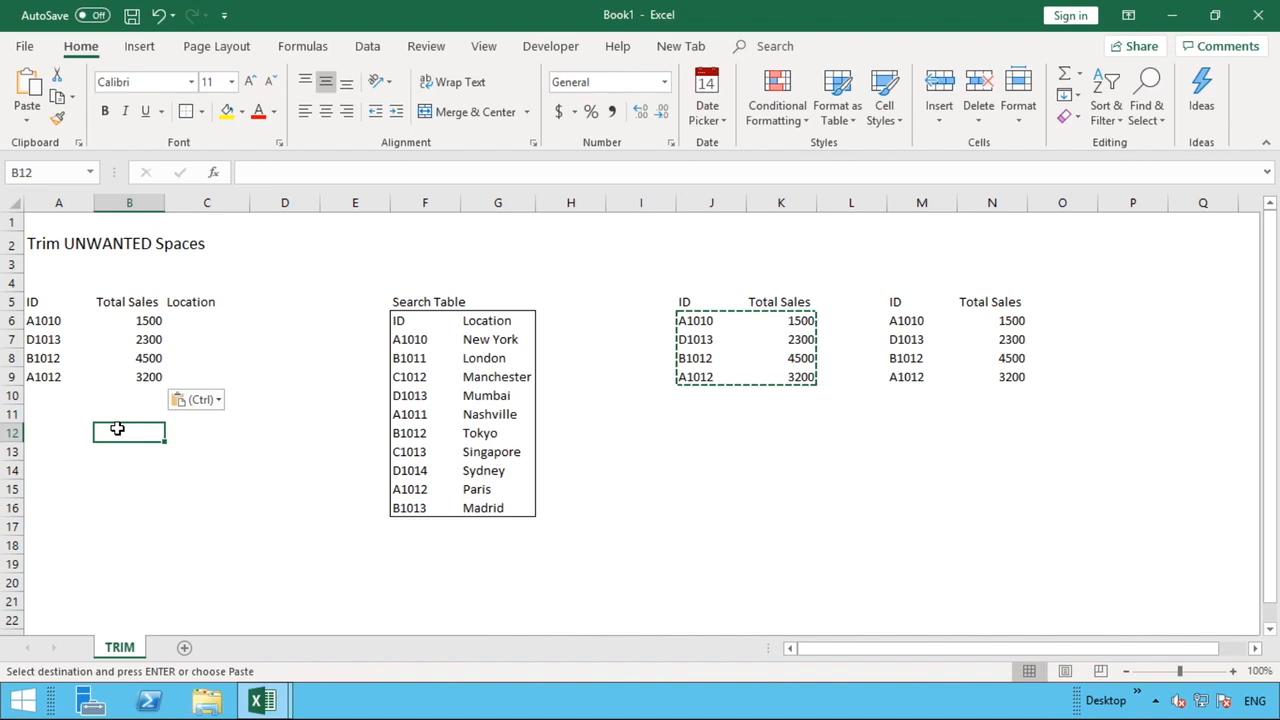
# Step: Enter =VLOOKUP(A6,F:G,2,0) in C6 to look up the location for the first ID
pyautogui.click(201, 322)
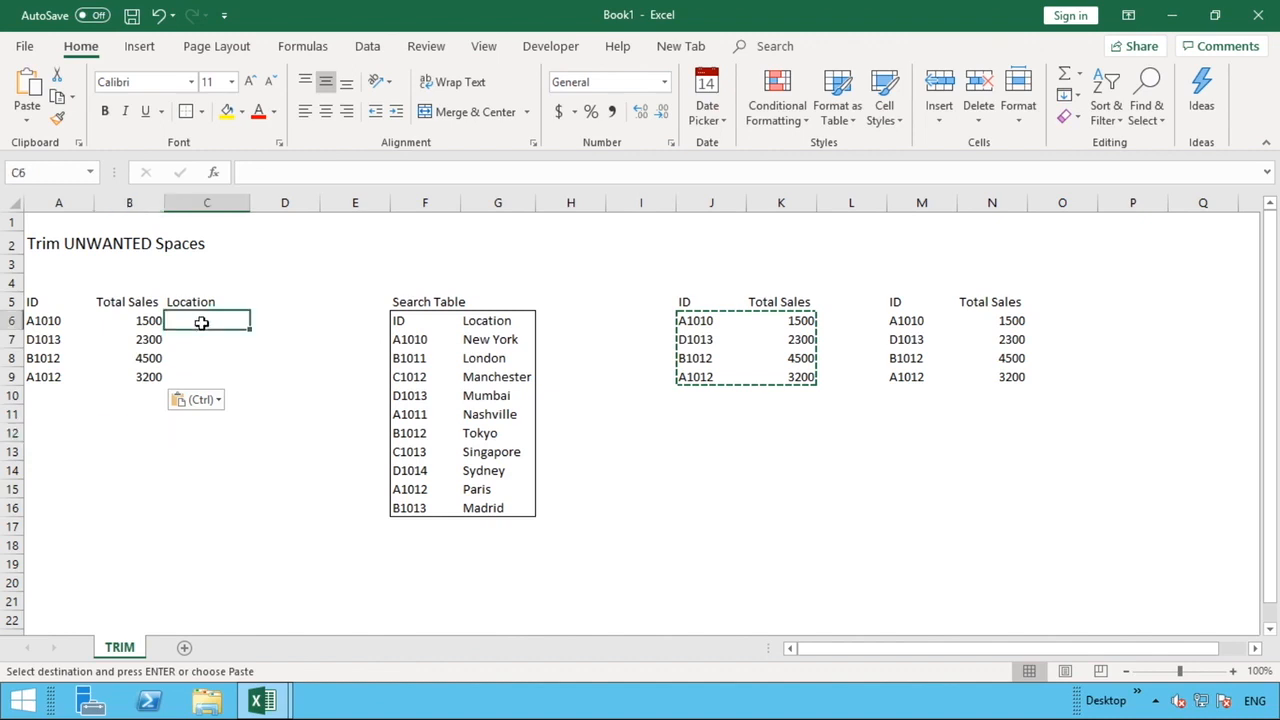
pyautogui.write('=vloo')
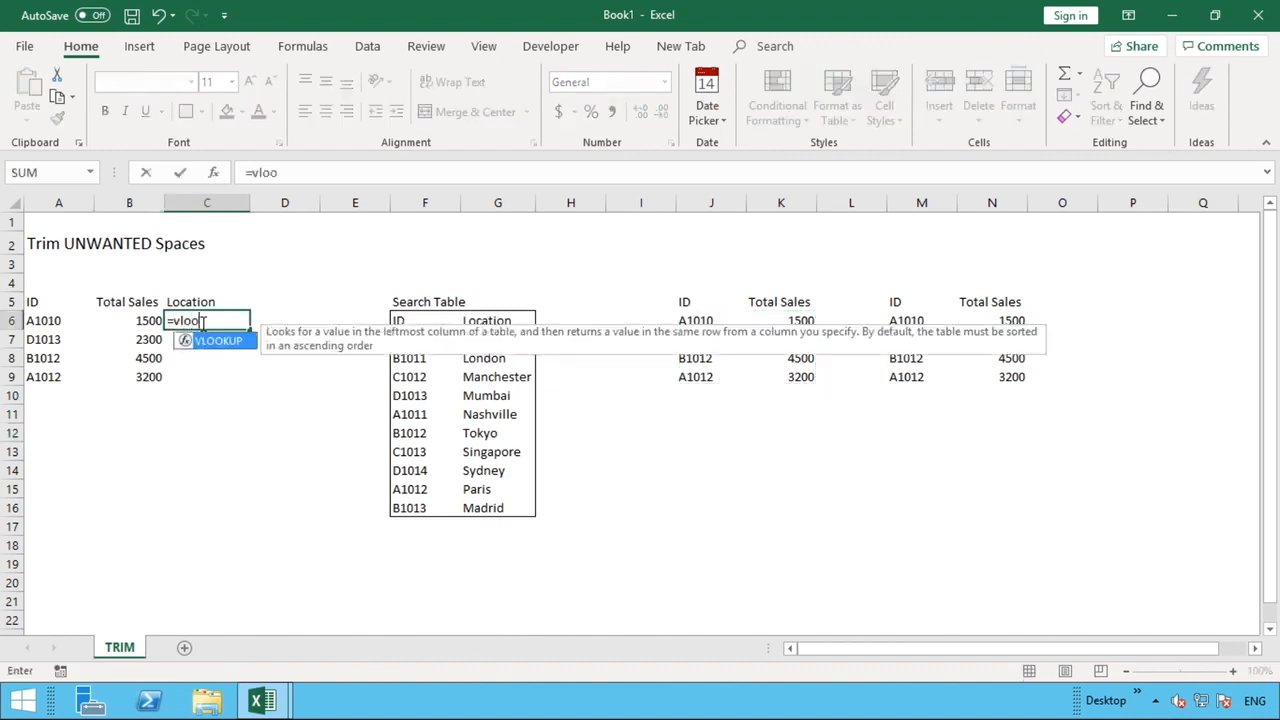
pyautogui.write('kup(')
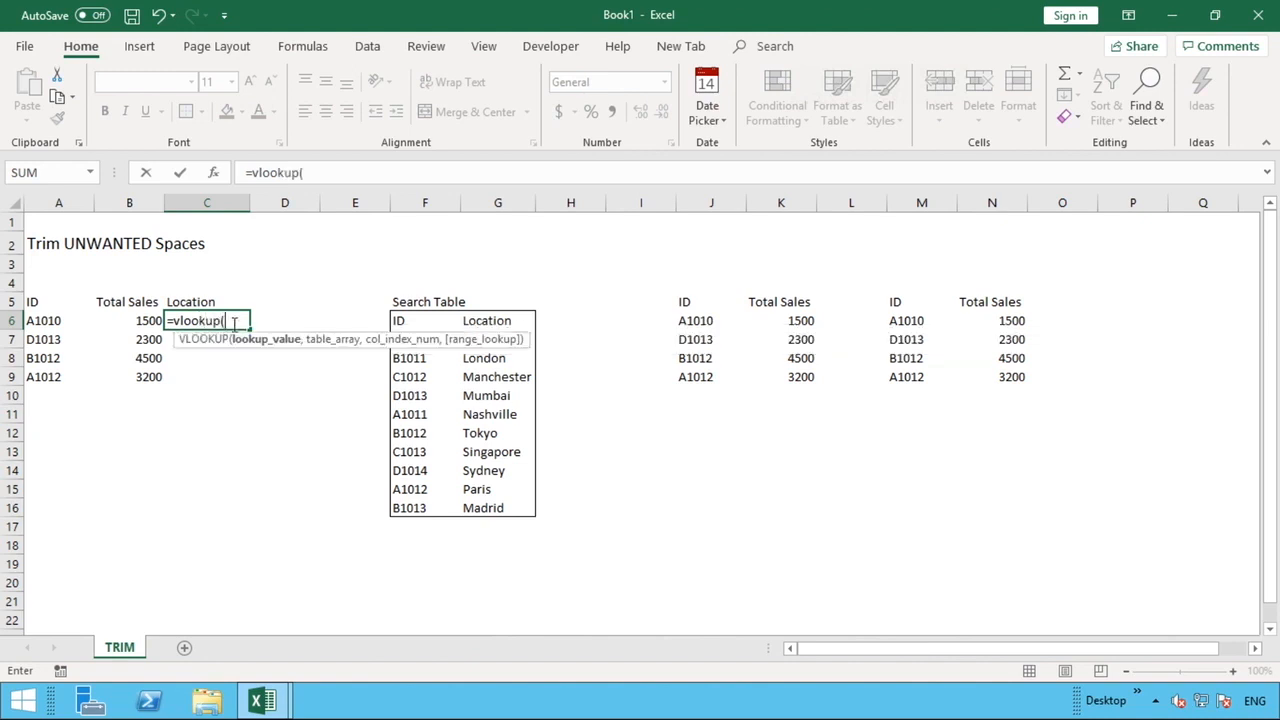
pyautogui.click(71, 320)
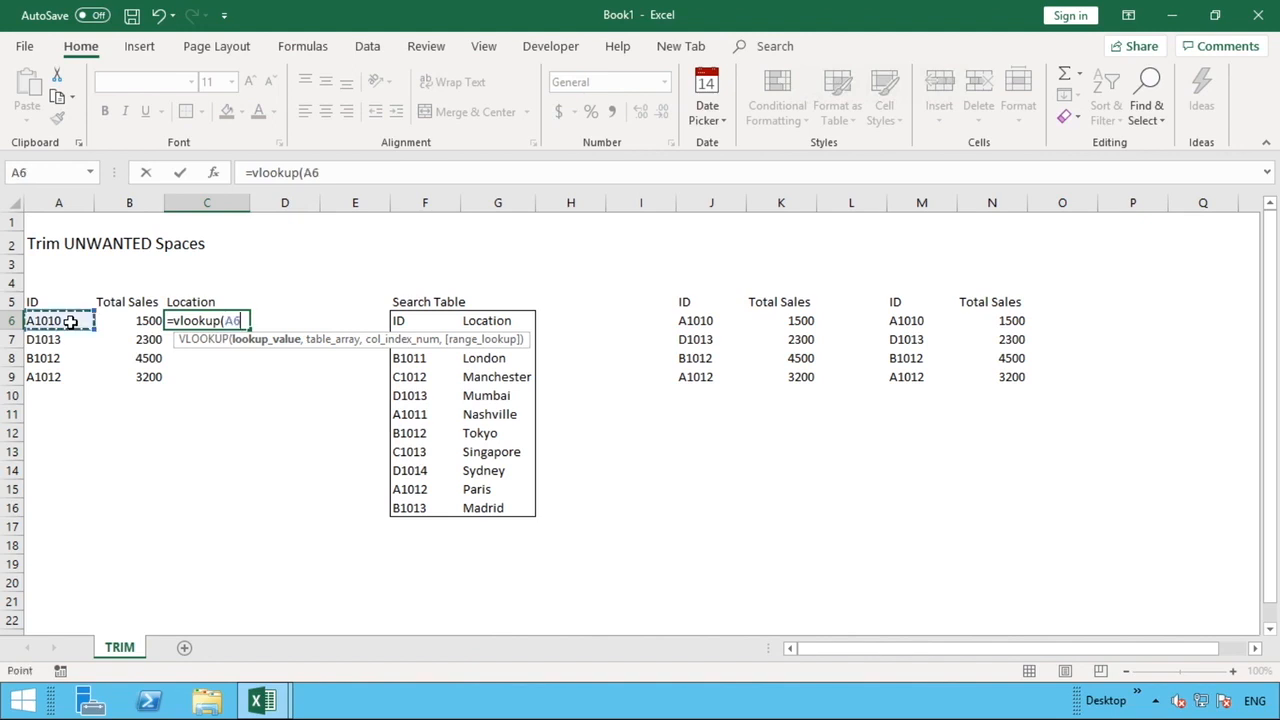
pyautogui.write(',')
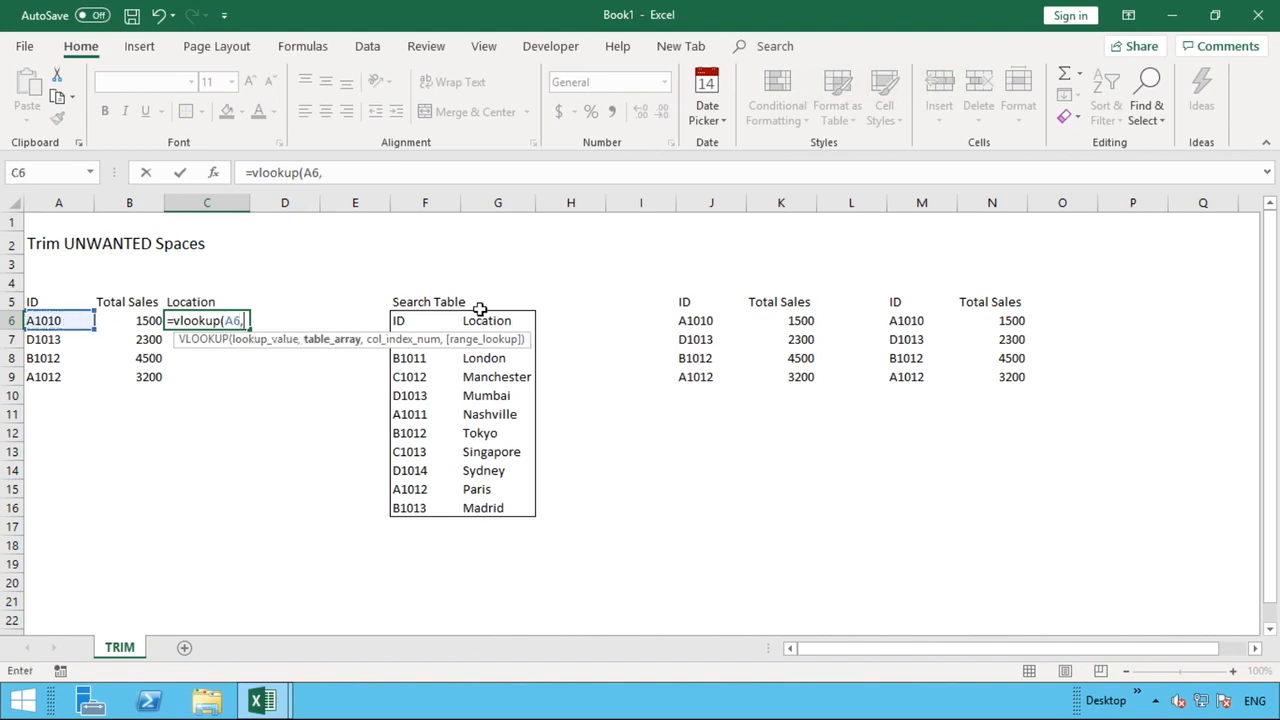
pyautogui.moveTo(424, 202); pyautogui.dragTo(492, 202)
pyautogui.write(',20 ')
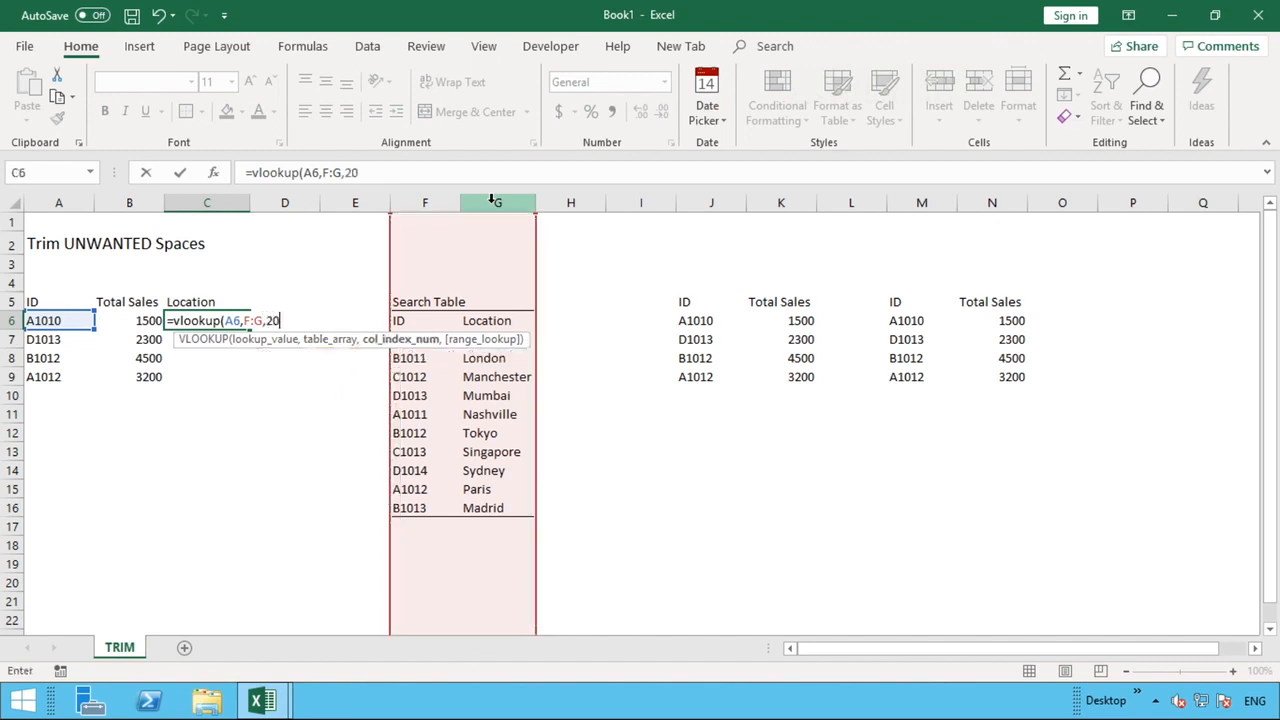
pyautogui.write(')')
pyautogui.press('BackSpace')
pyautogui.press('BackSpace')
pyautogui.write(',0')
pyautogui.press('Return')
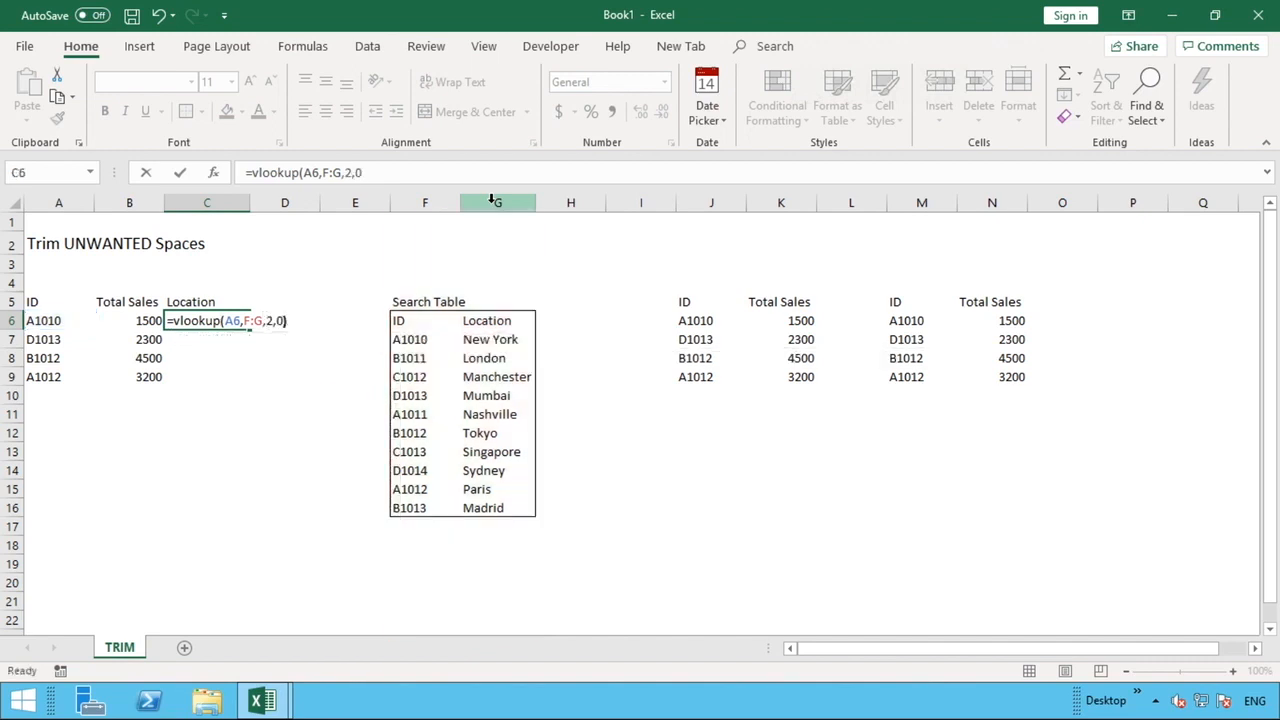
# Step: Fill the lookup formula in C6 down the Location column to C9
pyautogui.click(222, 321)
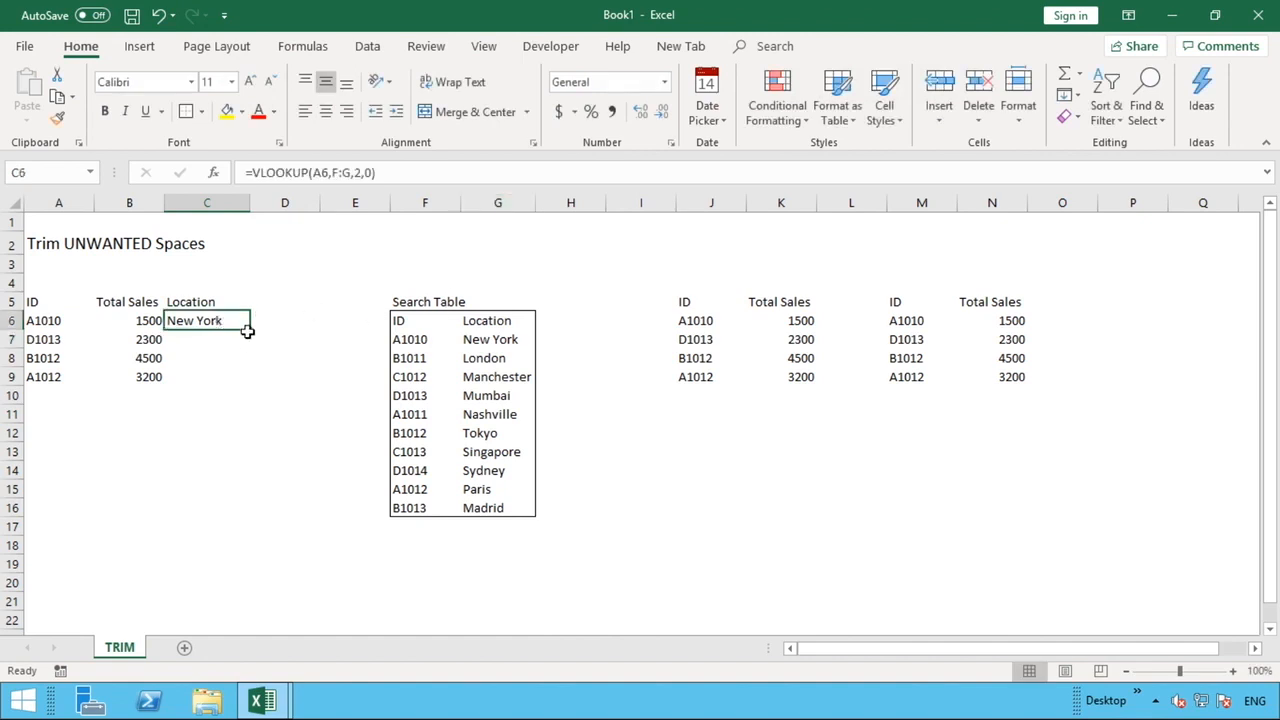
pyautogui.doubleClick(247, 329)
pyautogui.click(292, 352)
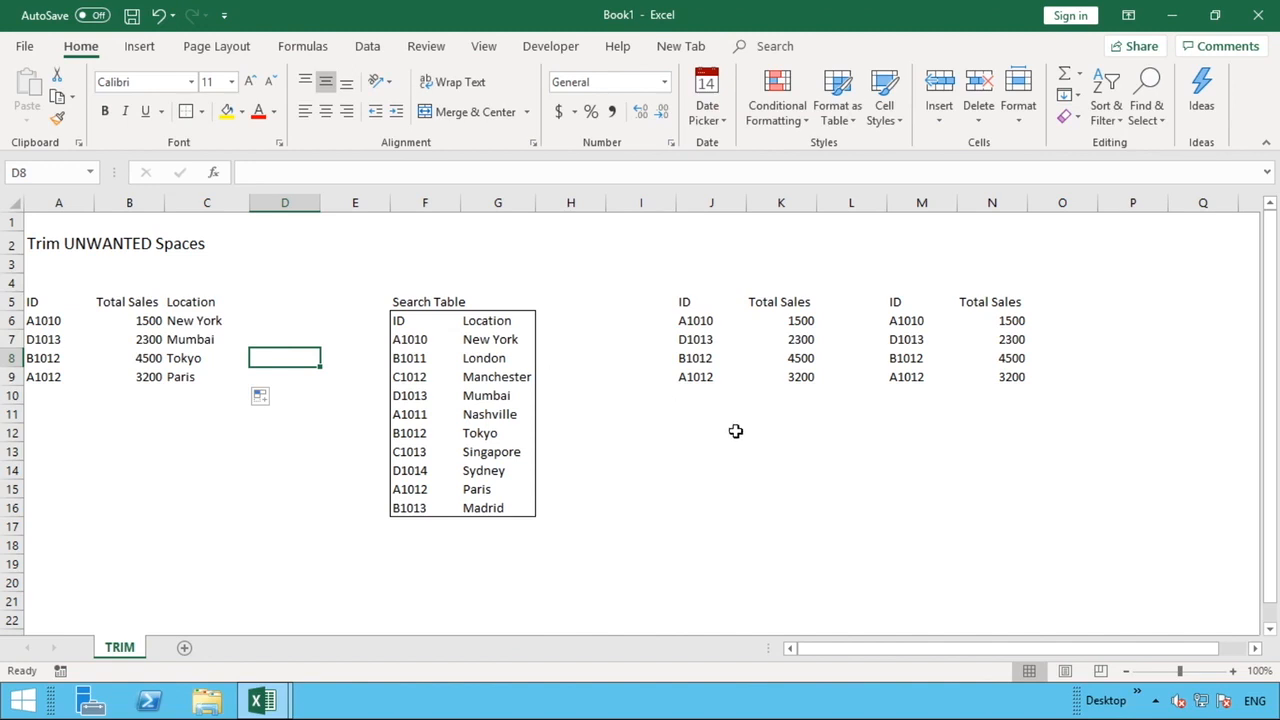
# Step: Copy the second ID and Total Sales data set in M6:N9 and paste it below the existing rows at A10
pyautogui.click(916, 324)
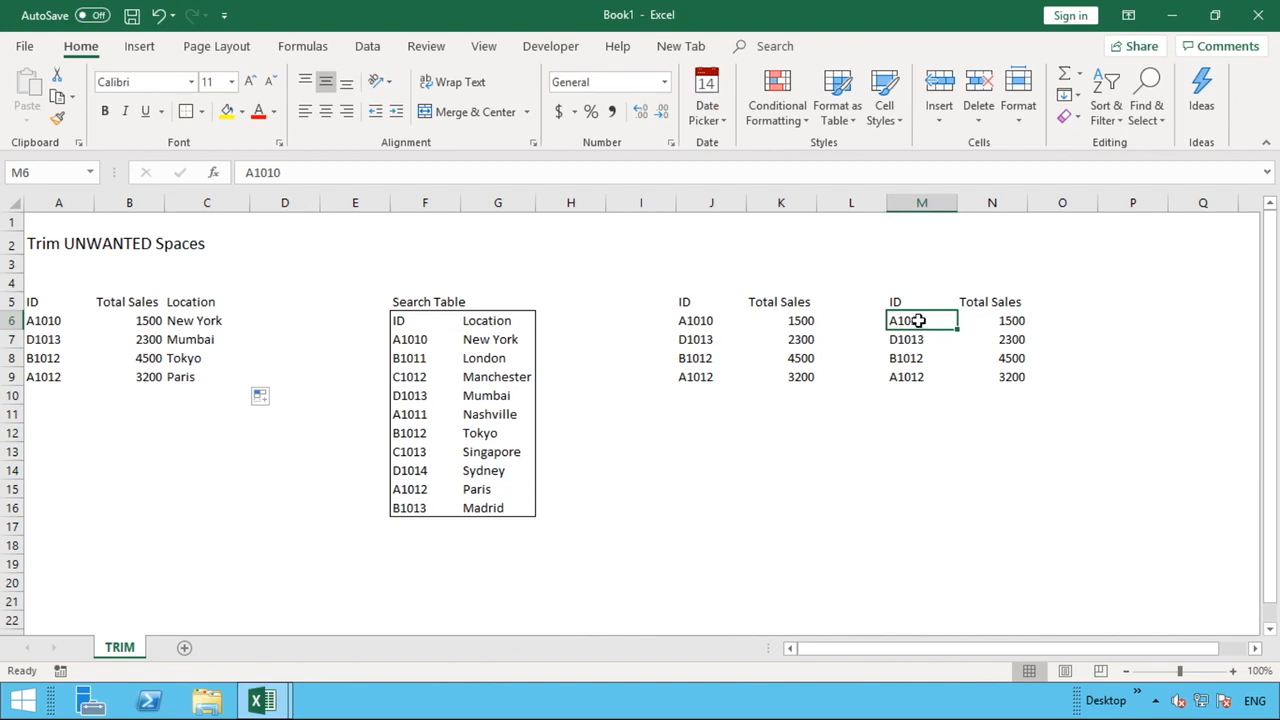
pyautogui.moveTo(943, 320); pyautogui.dragTo(985, 378)
pyautogui.rightClick(985, 378)
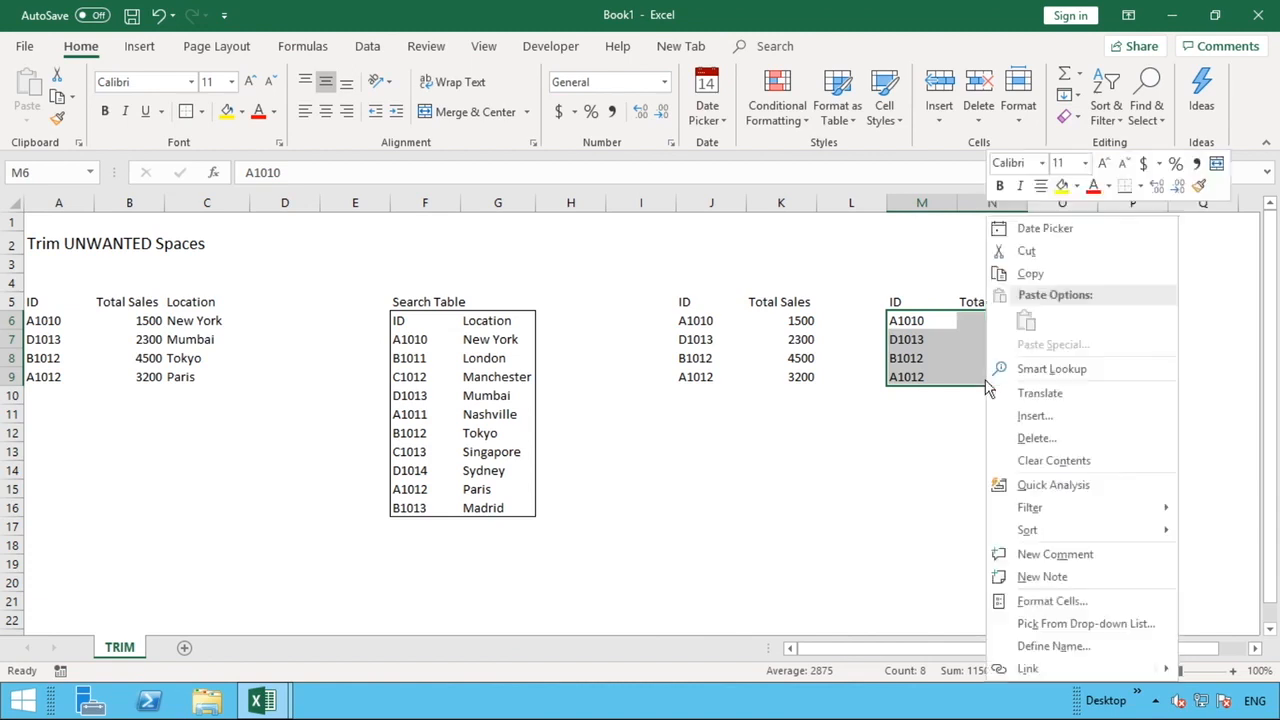
pyautogui.click(1030, 278)
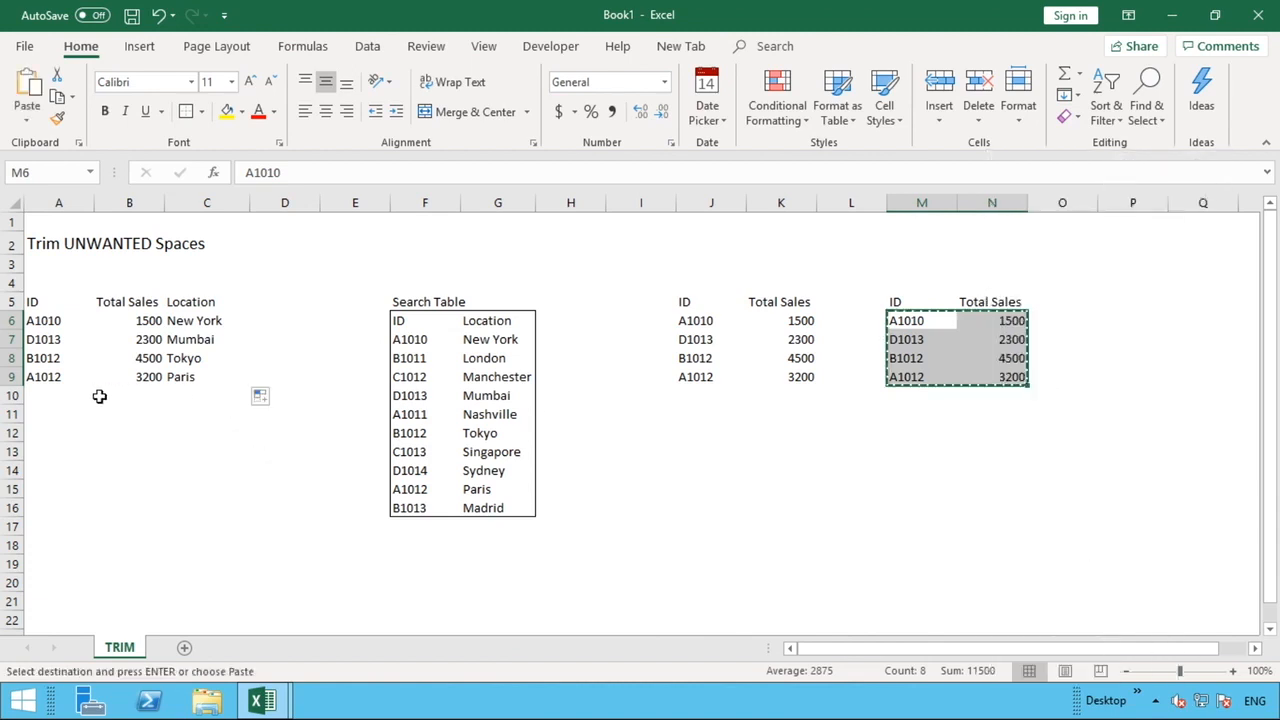
pyautogui.click(48, 395)
pyautogui.rightClick(50, 395)
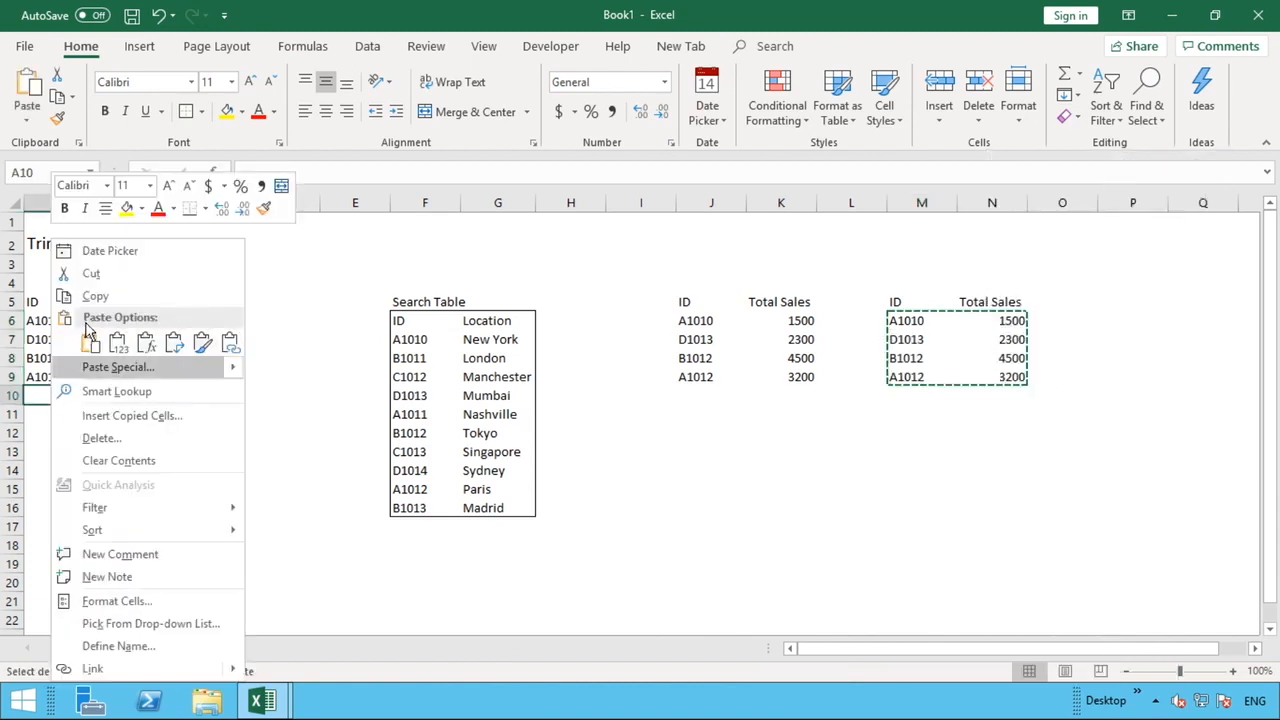
pyautogui.click(90, 343)
pyautogui.click(233, 438)
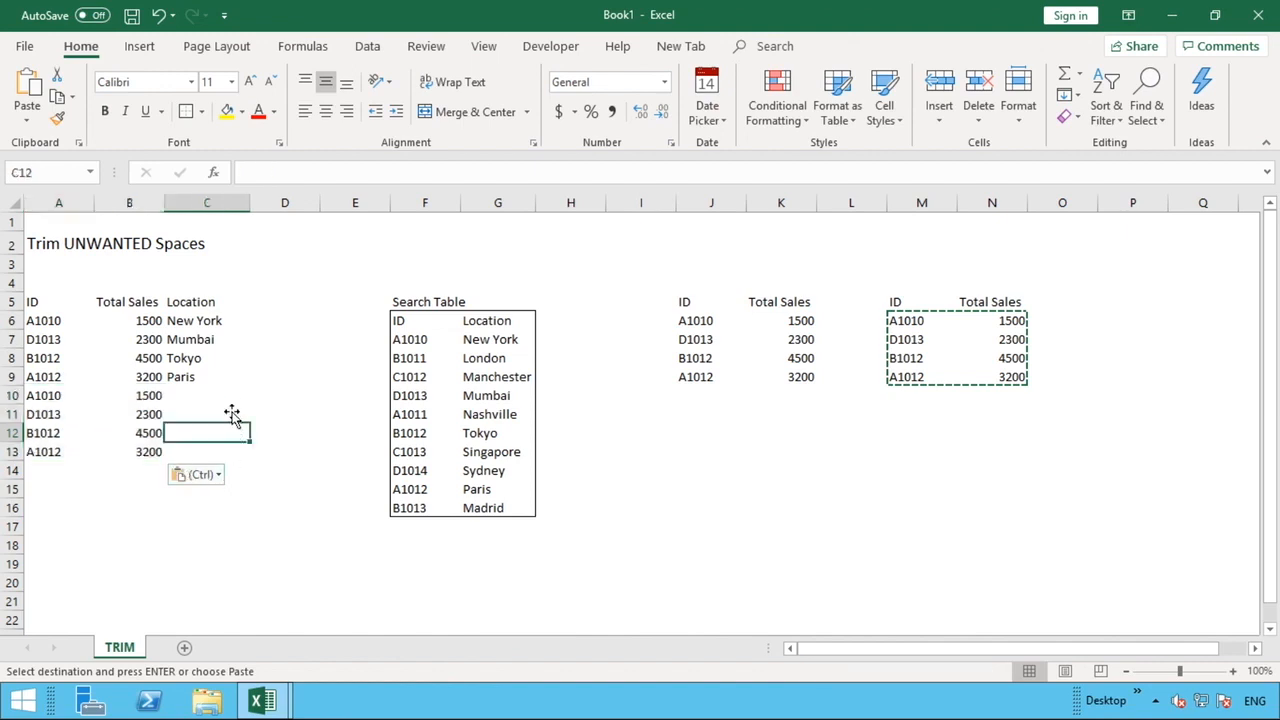
# Step: Fill the lookup formula in C9 down to C13 for the newly pasted rows
pyautogui.click(224, 375)
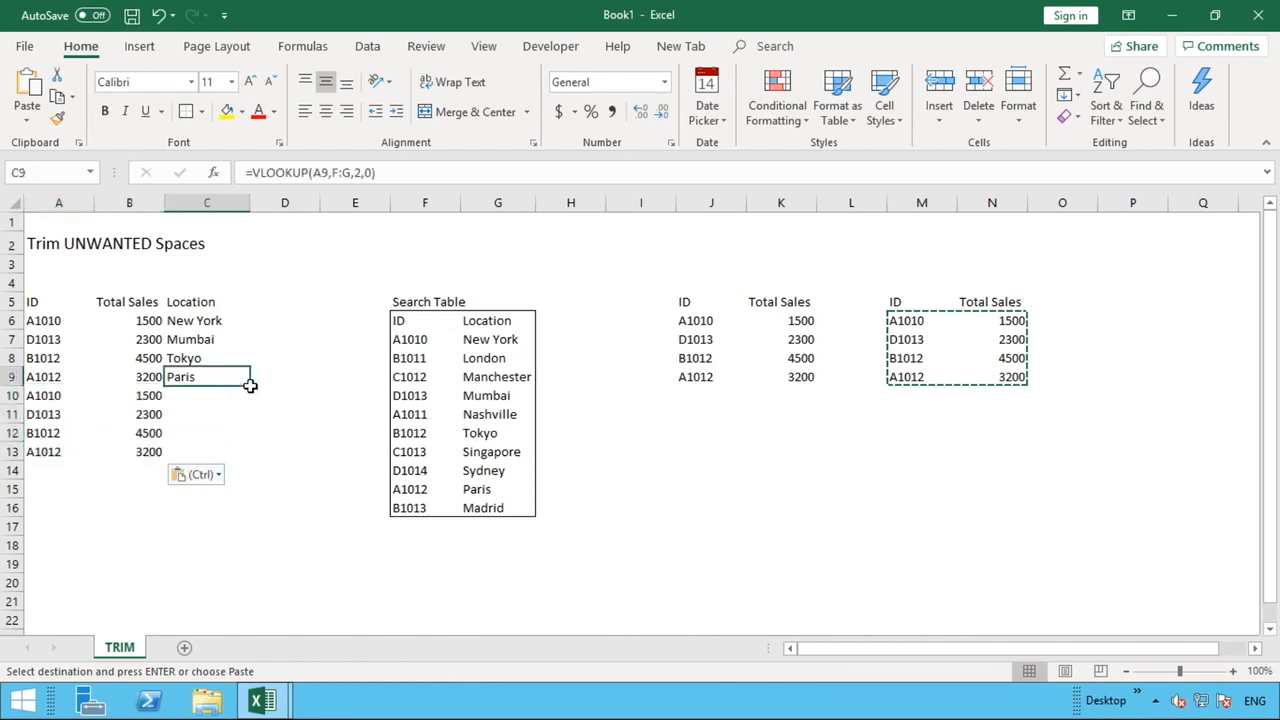
pyautogui.doubleClick(250, 386)
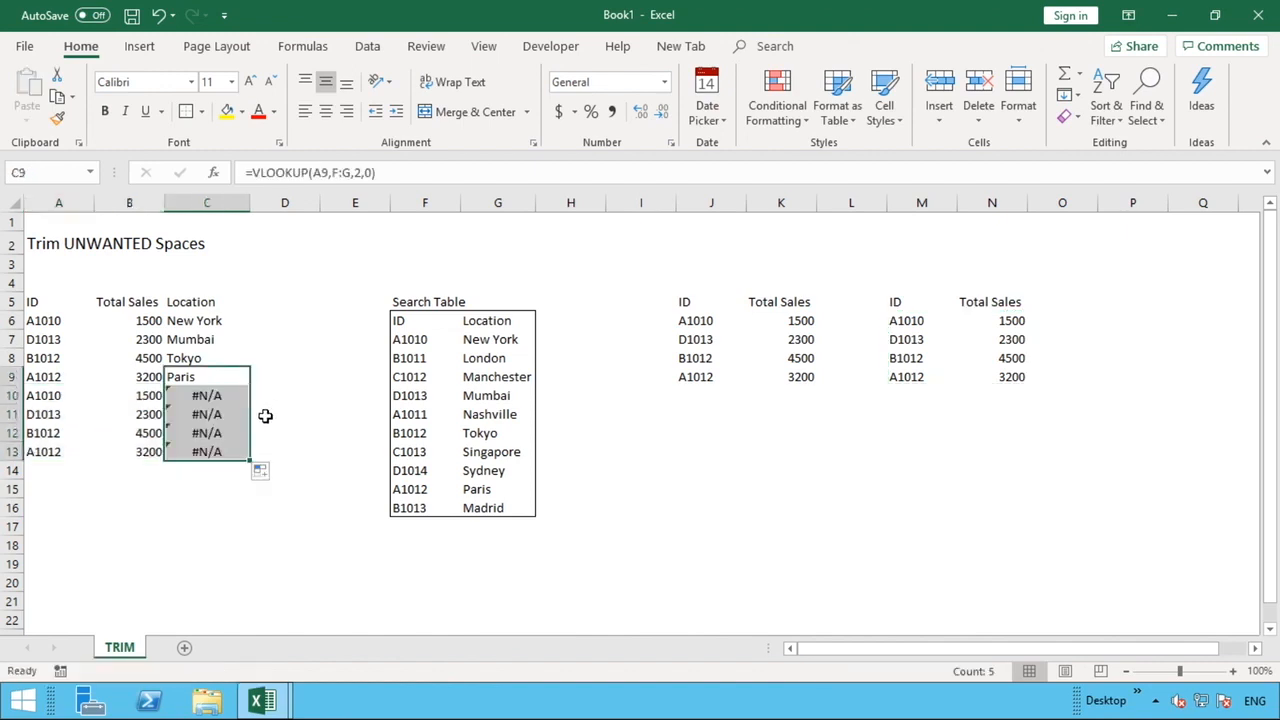
pyautogui.click(263, 413)
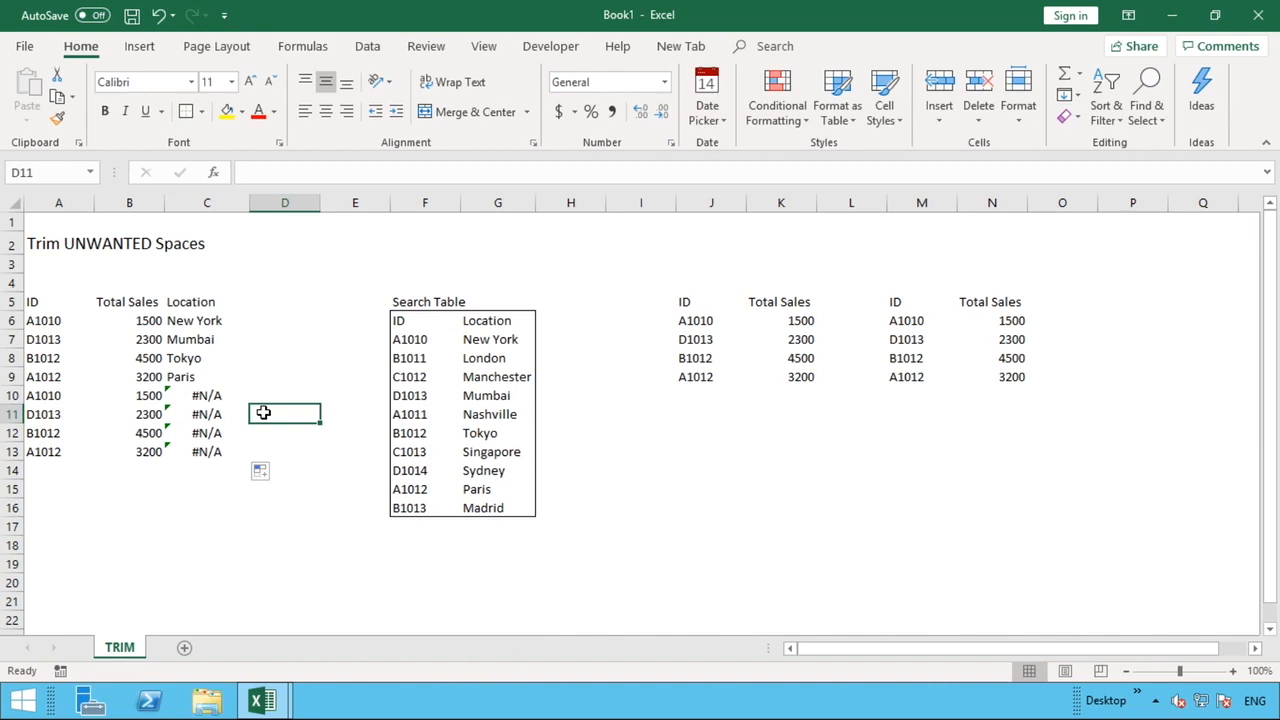
# Step: Delete the trailing space after the ID in cell A10
pyautogui.click(87, 396)
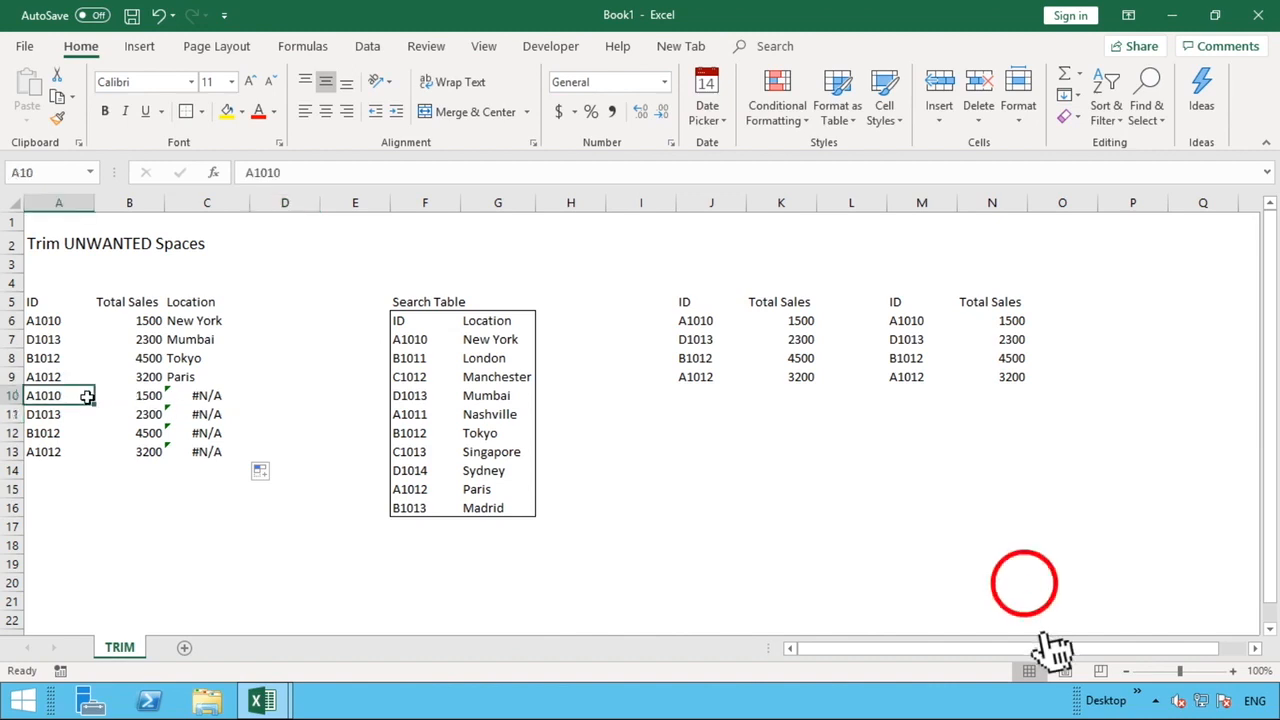
pyautogui.click(327, 170)
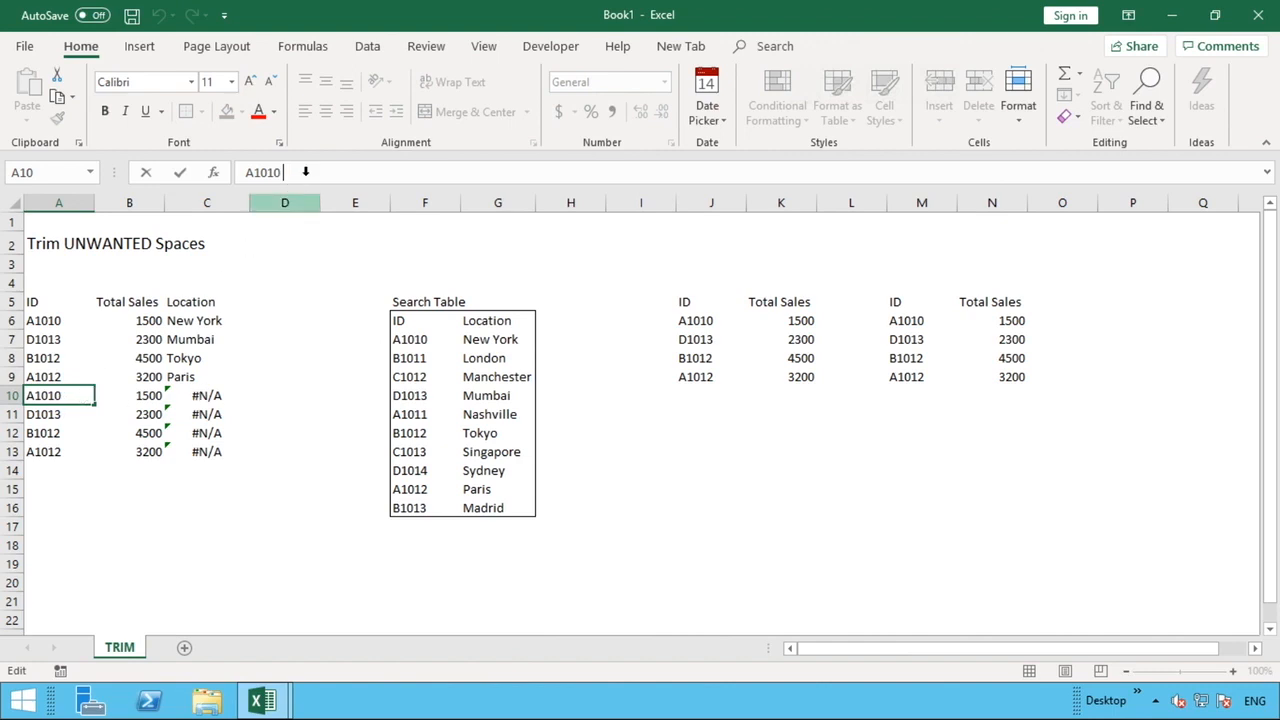
pyautogui.press('Return')
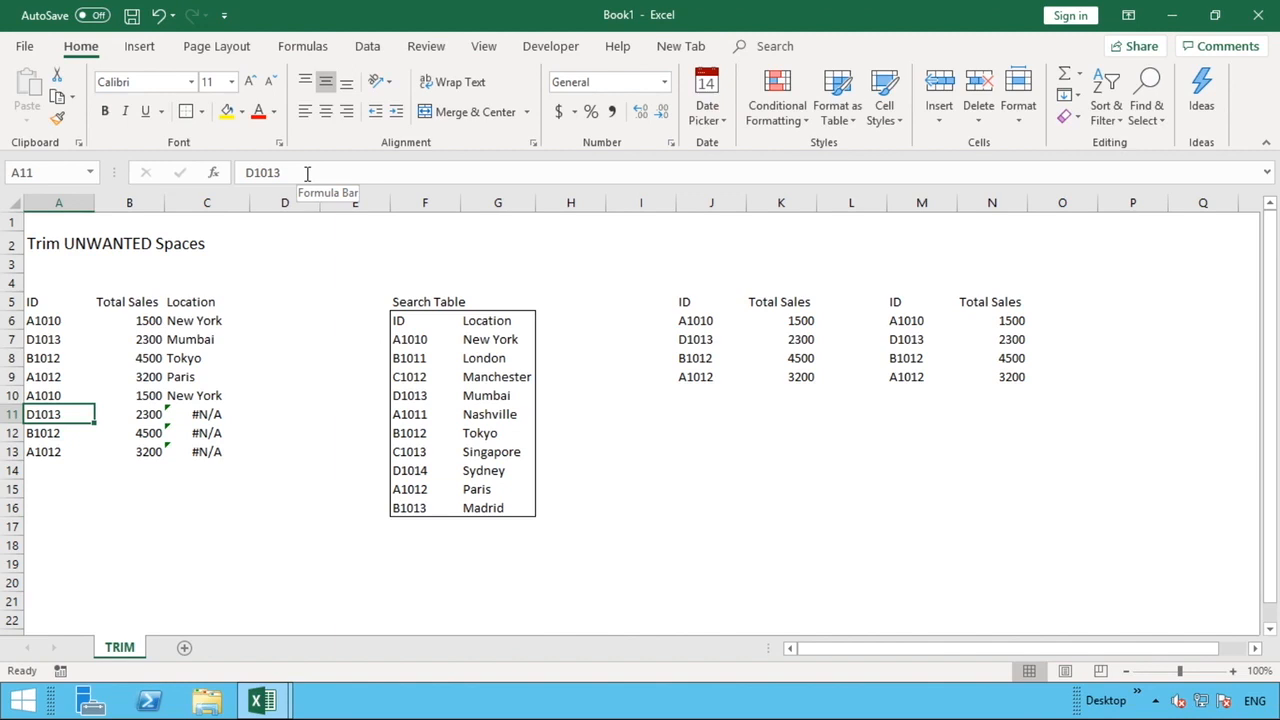
# Step: Put the trailing space back after the ID in cell A10
pyautogui.click(78, 394)
pyautogui.click(288, 172)
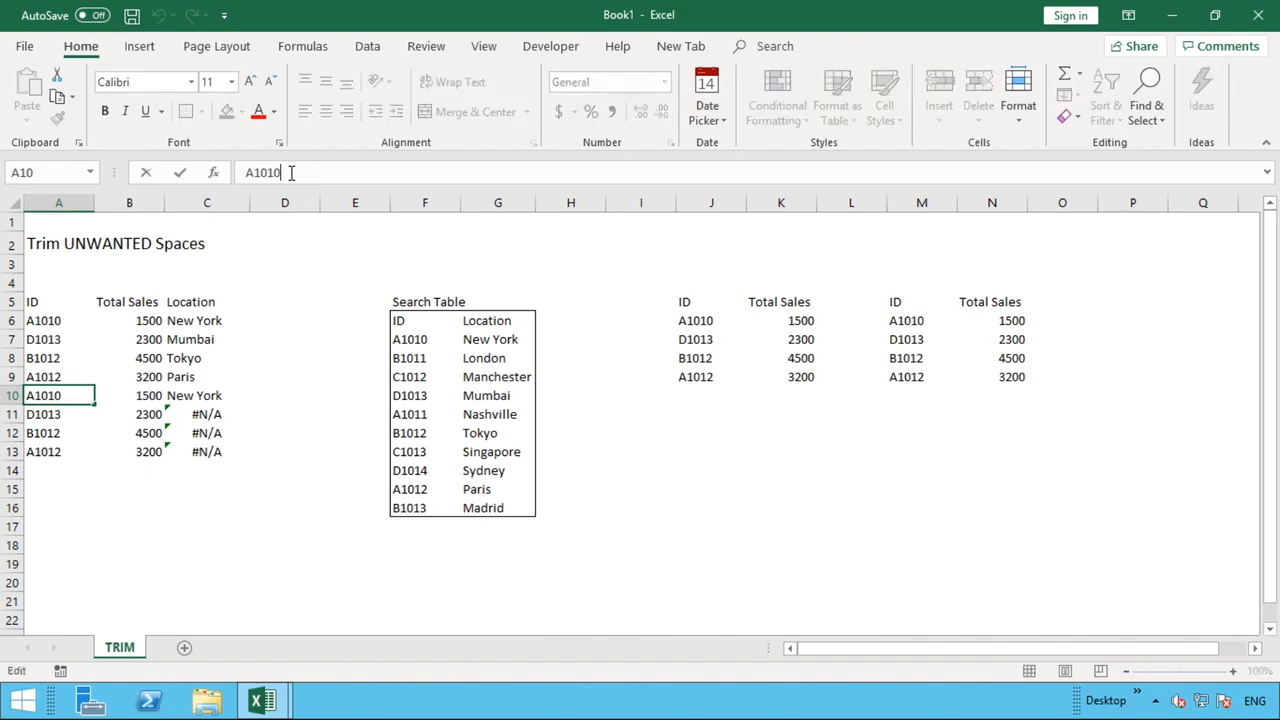
pyautogui.press('Return')
# Step: Wrap the lookup value in C10 in TRIM so the formula reads =VLOOKUP(TRIM(A10),F:G,2,0)
pyautogui.click(216, 396)
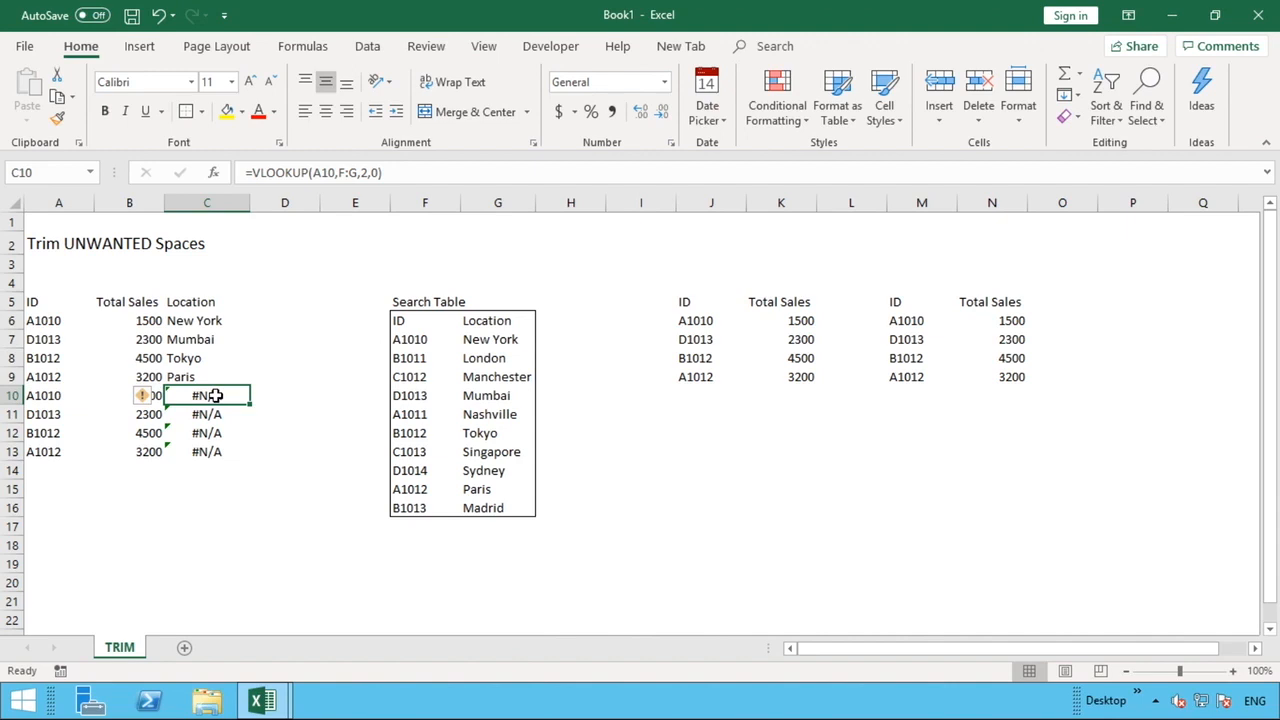
pyautogui.click(312, 172)
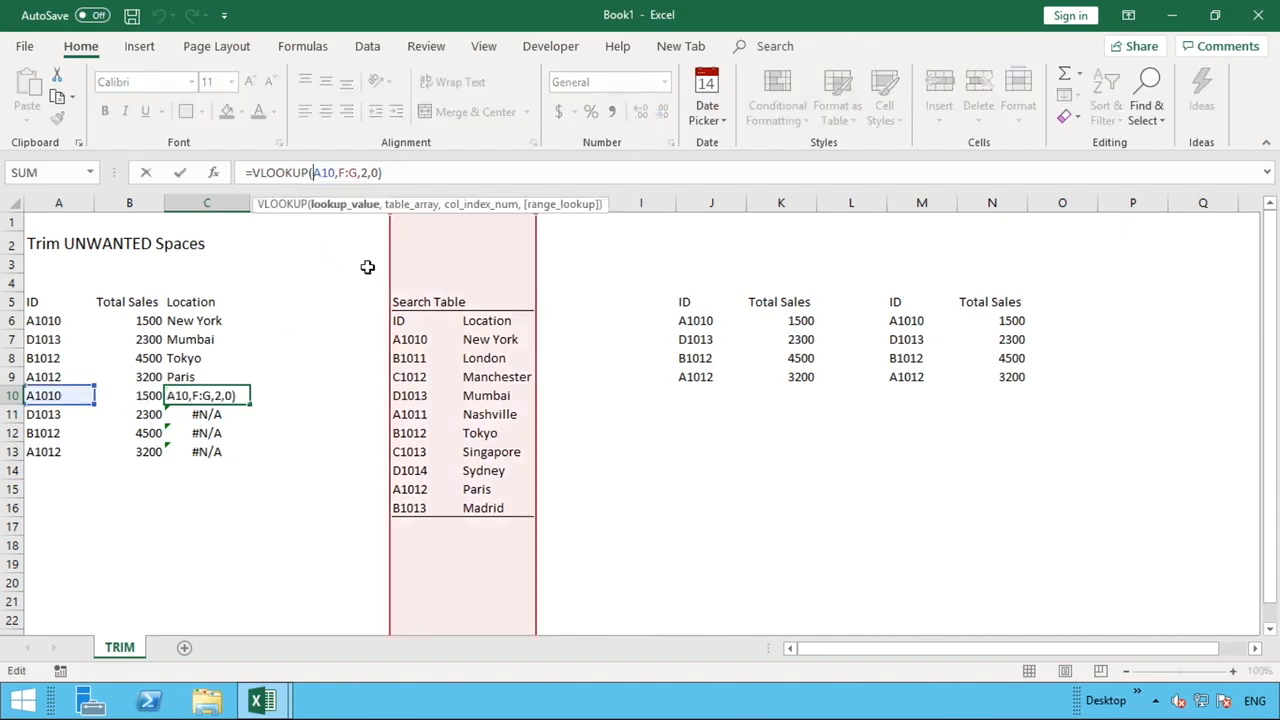
pyautogui.write('TRIM(')
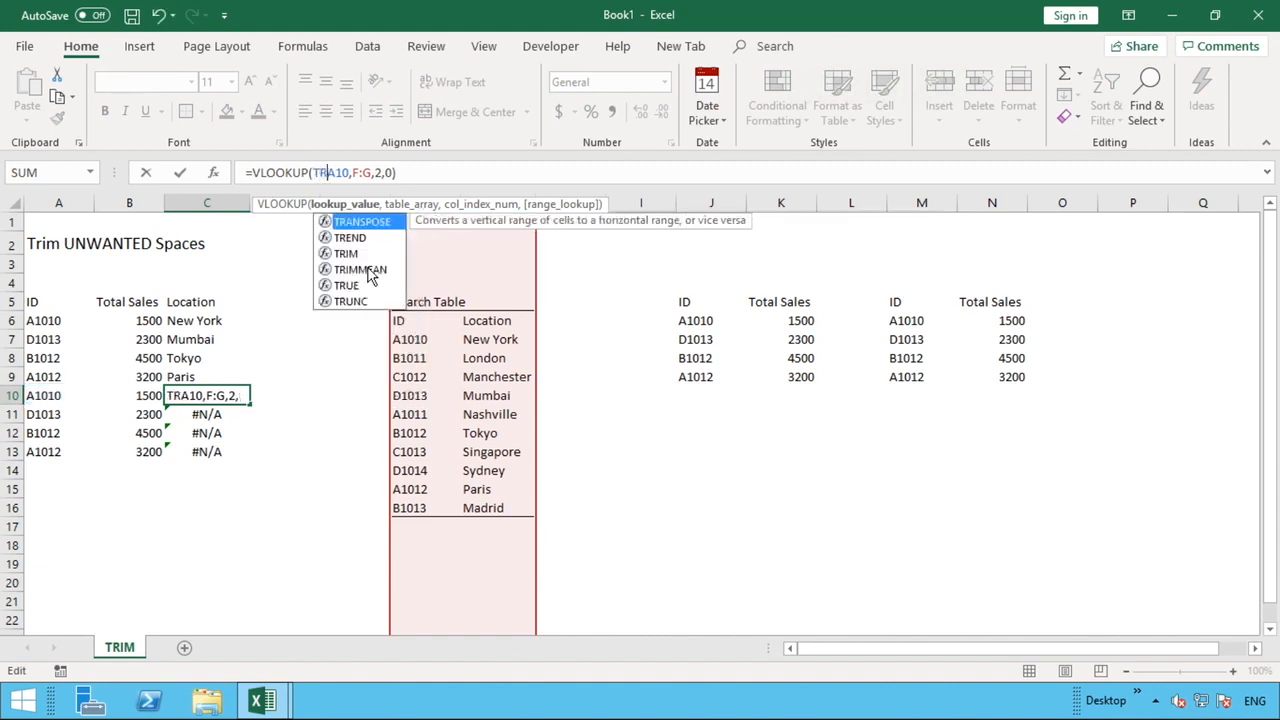
pyautogui.click(371, 174)
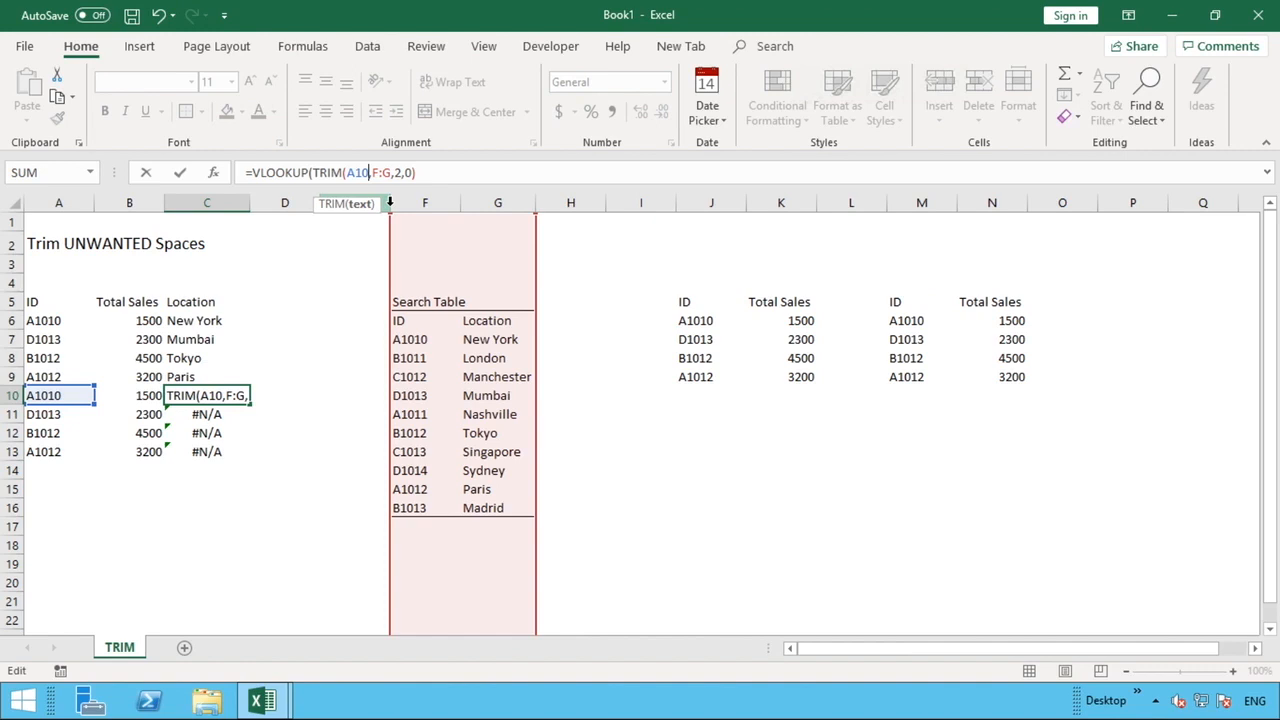
pyautogui.write(')')
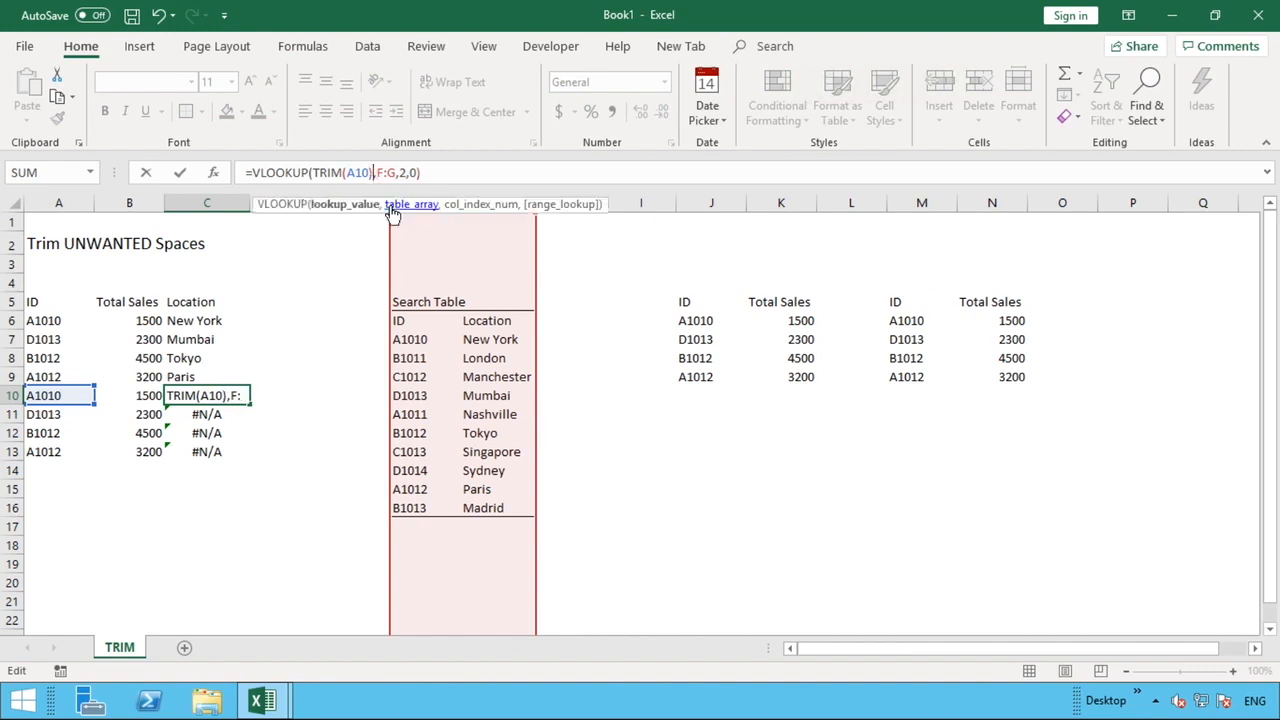
pyautogui.press('Return')
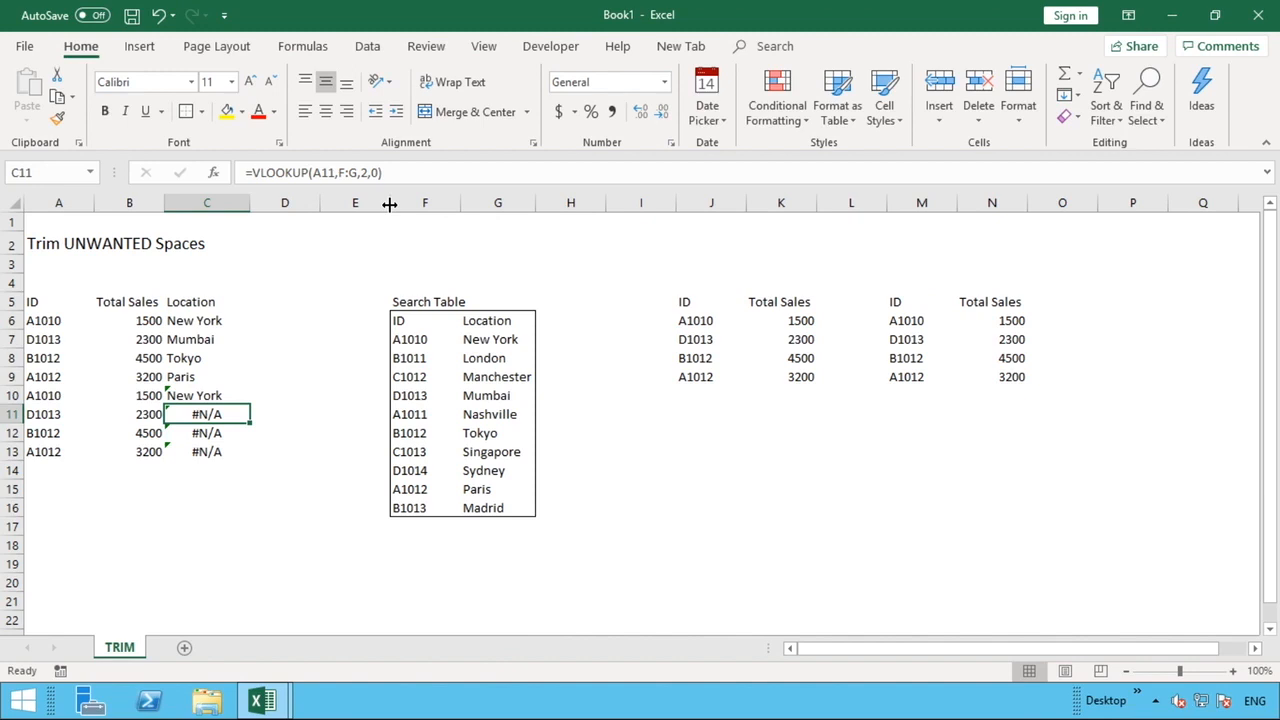
# Step: Fill the TRIM lookup formula from C10 up to C6 and down to C13
pyautogui.click(62, 399)
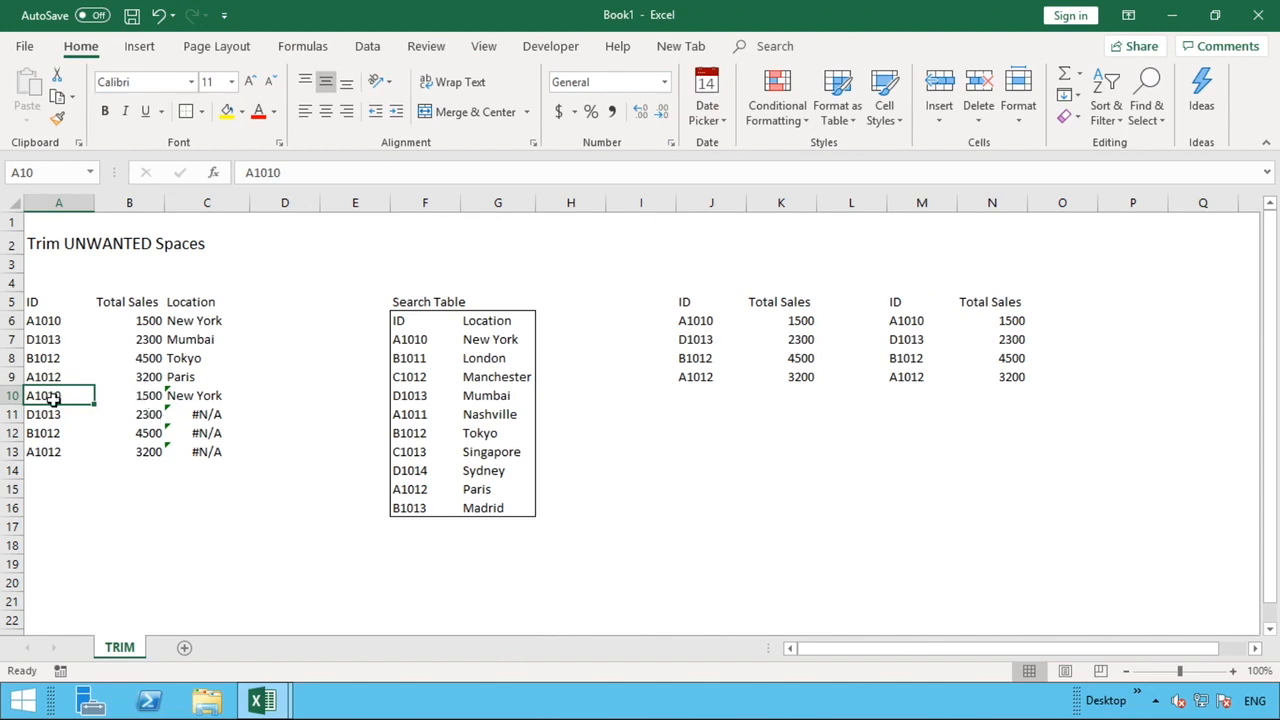
pyautogui.click(235, 390)
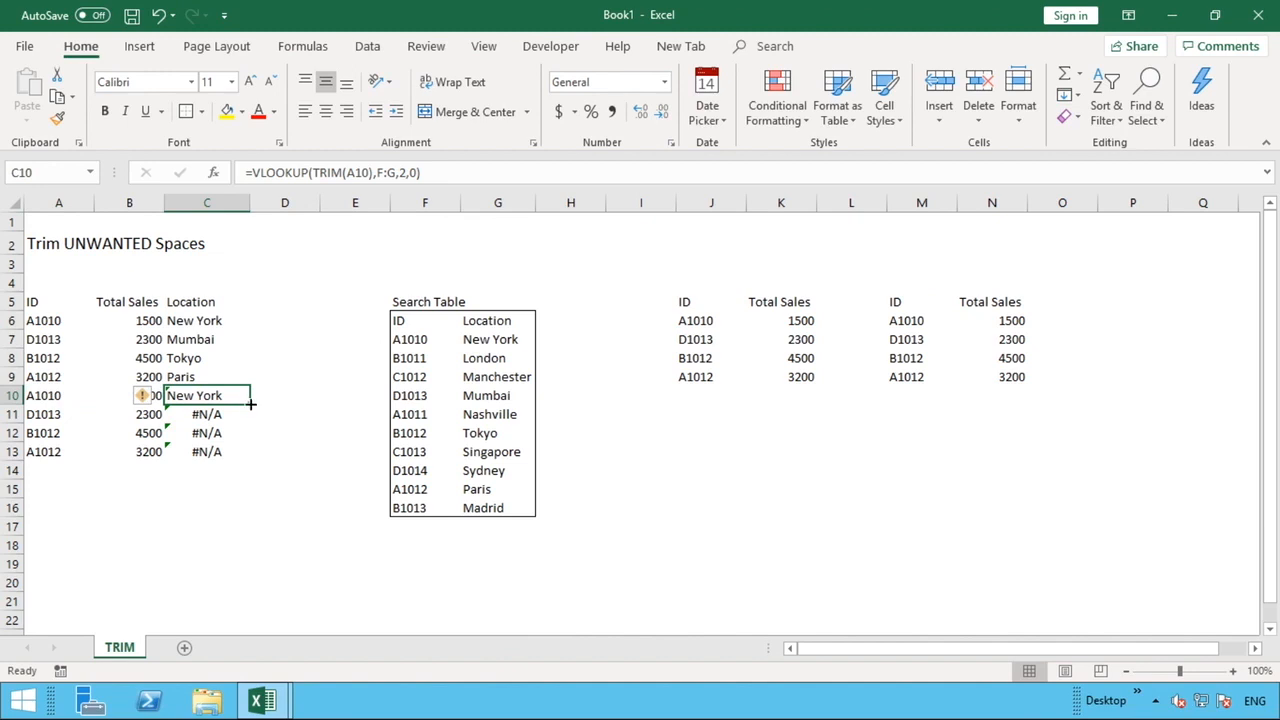
pyautogui.moveTo(249, 403); pyautogui.dragTo(241, 316)
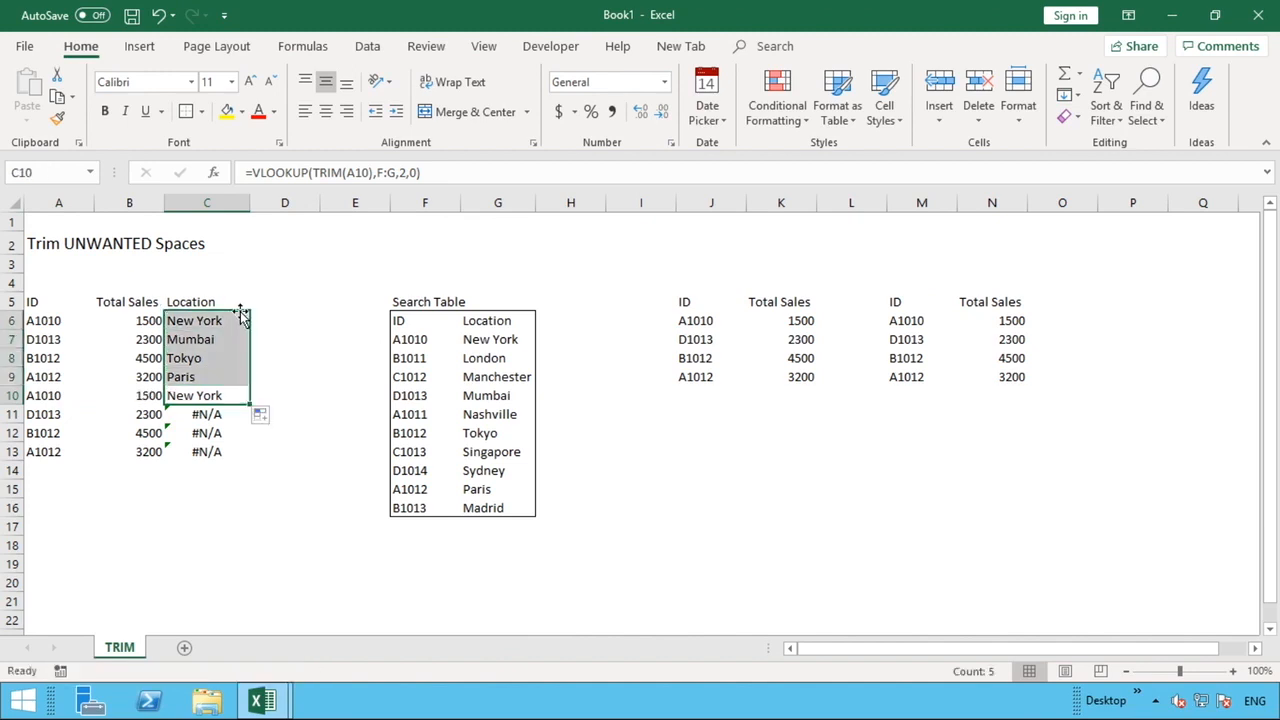
pyautogui.click(237, 390)
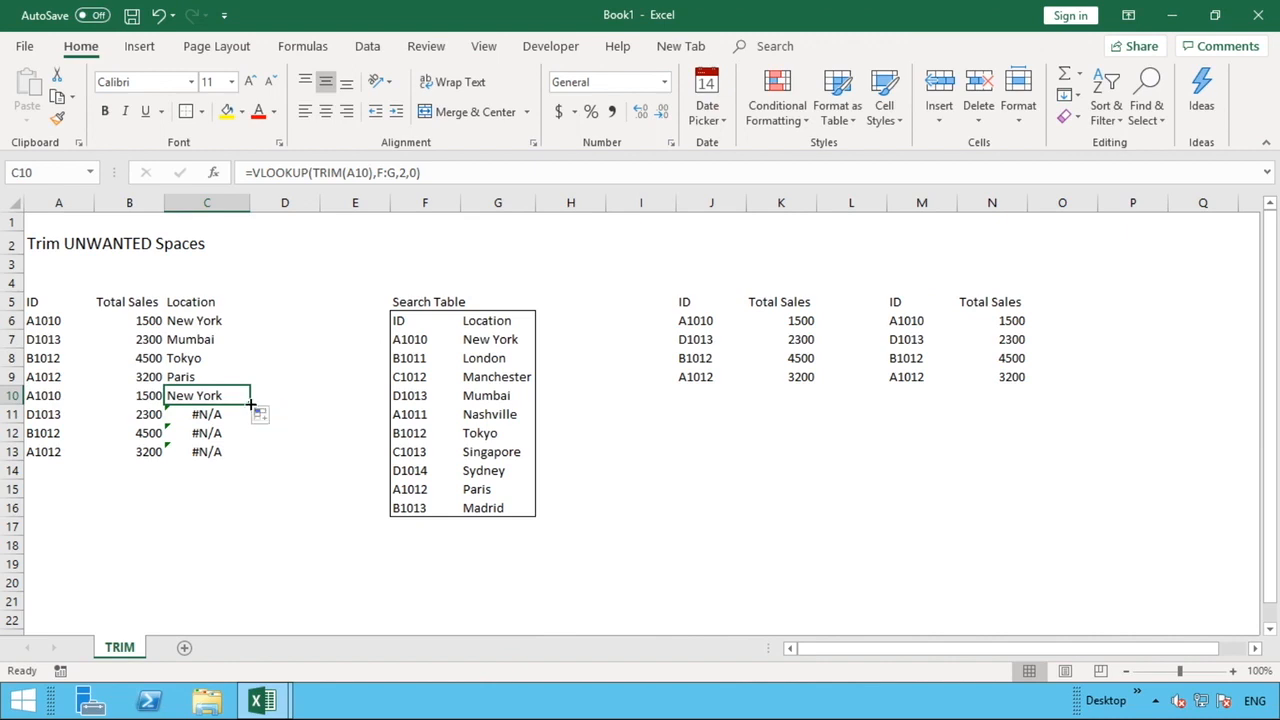
pyautogui.doubleClick(250, 404)
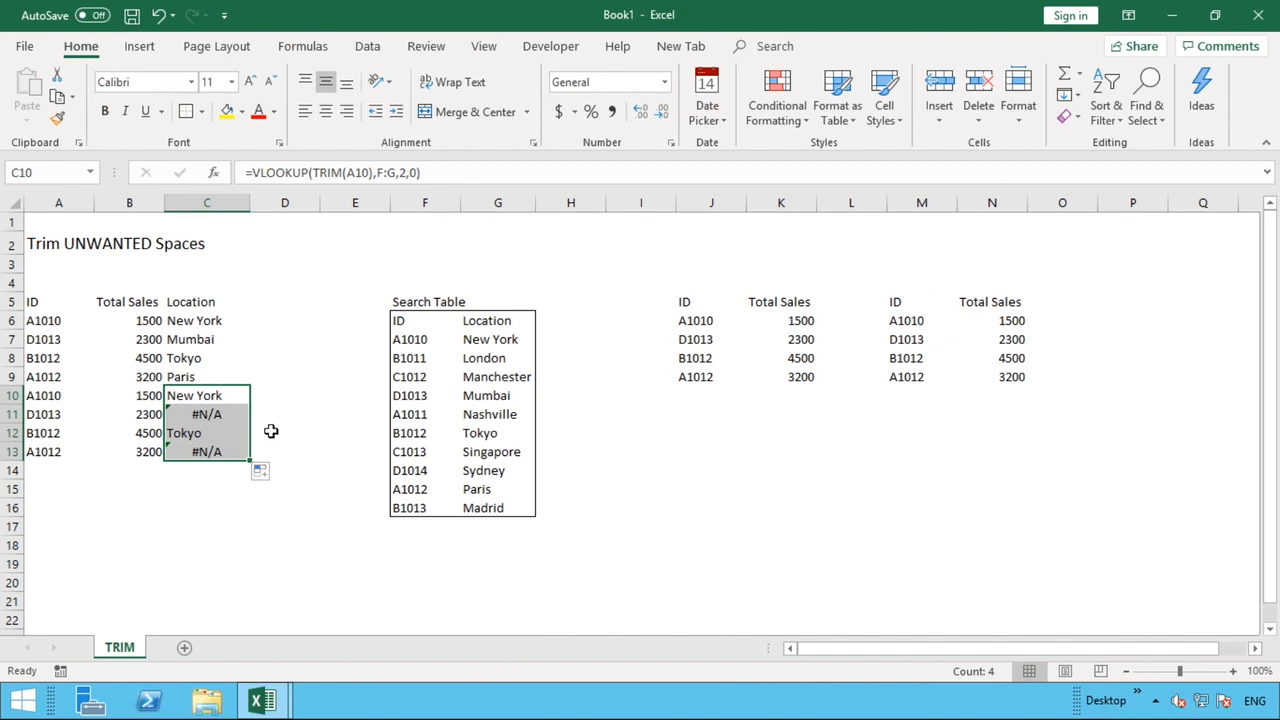
# Step: Check the ID in cell A11 for a trailing space
pyautogui.click(73, 414)
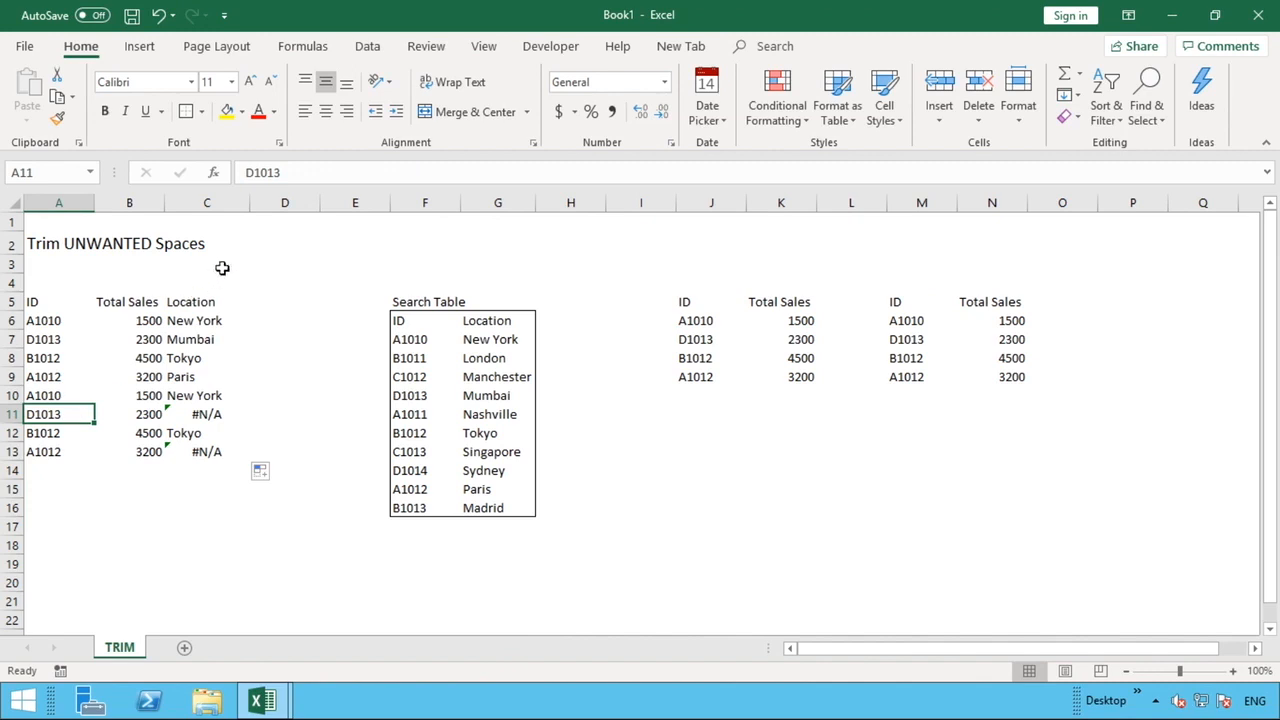
pyautogui.click(300, 174)
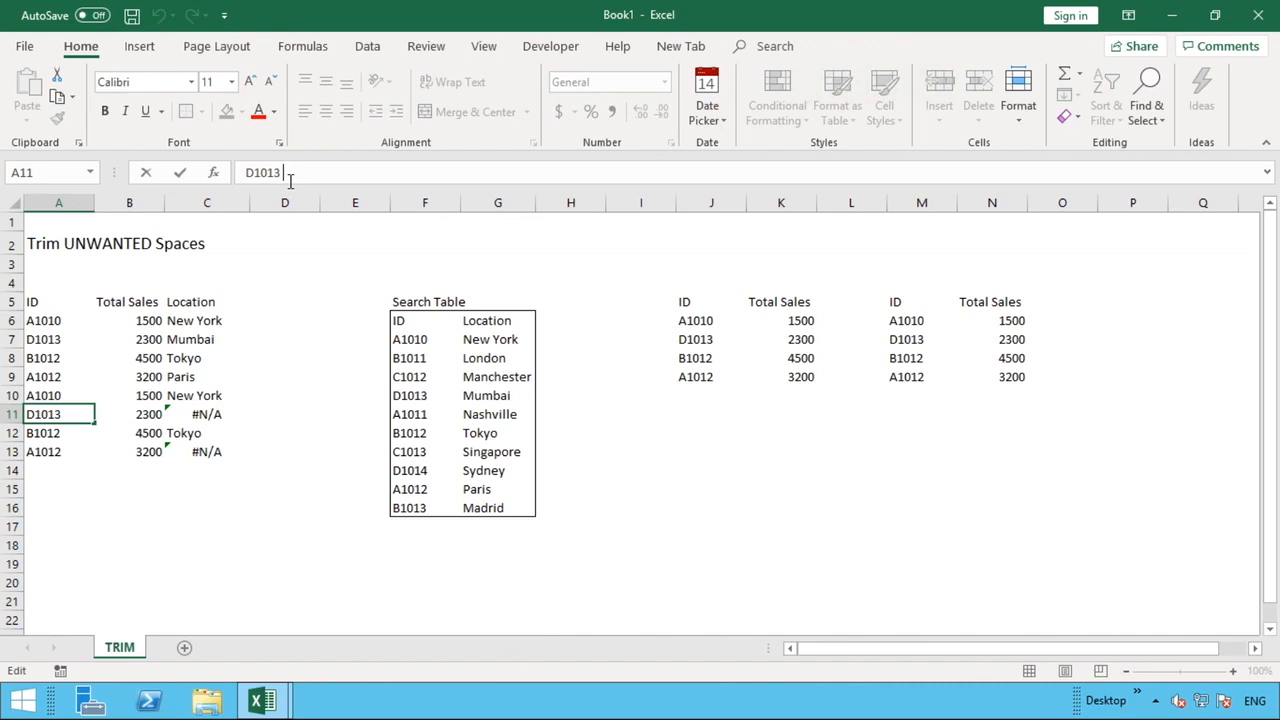
pyautogui.press('Return')
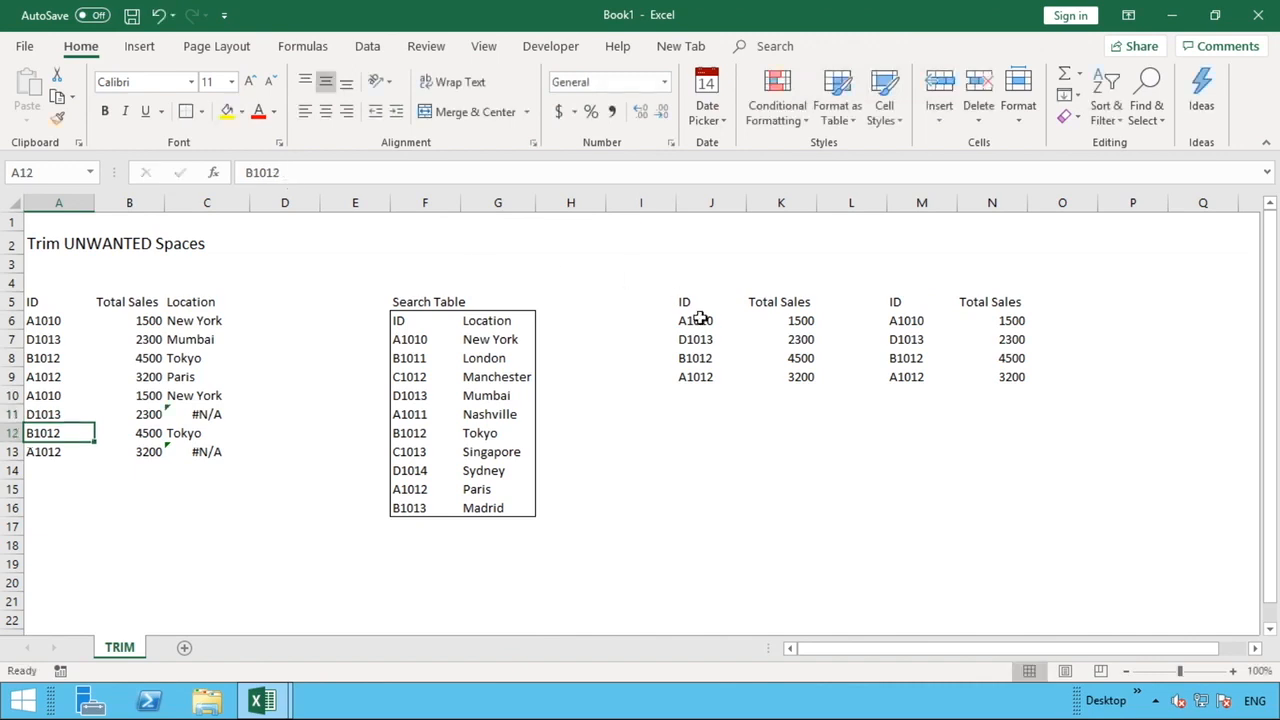
# Step: Add borders to the empty cells J13:J14
pyautogui.click(700, 467)
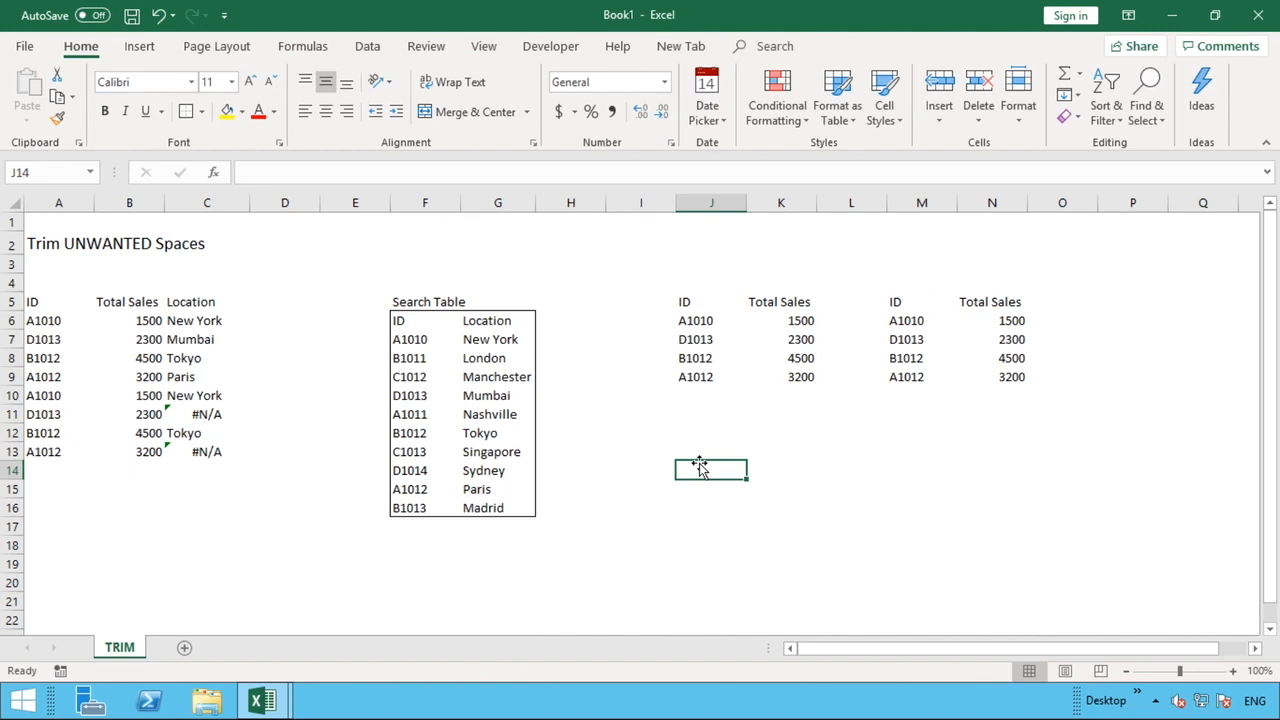
pyautogui.moveTo(694, 455); pyautogui.dragTo(697, 471)
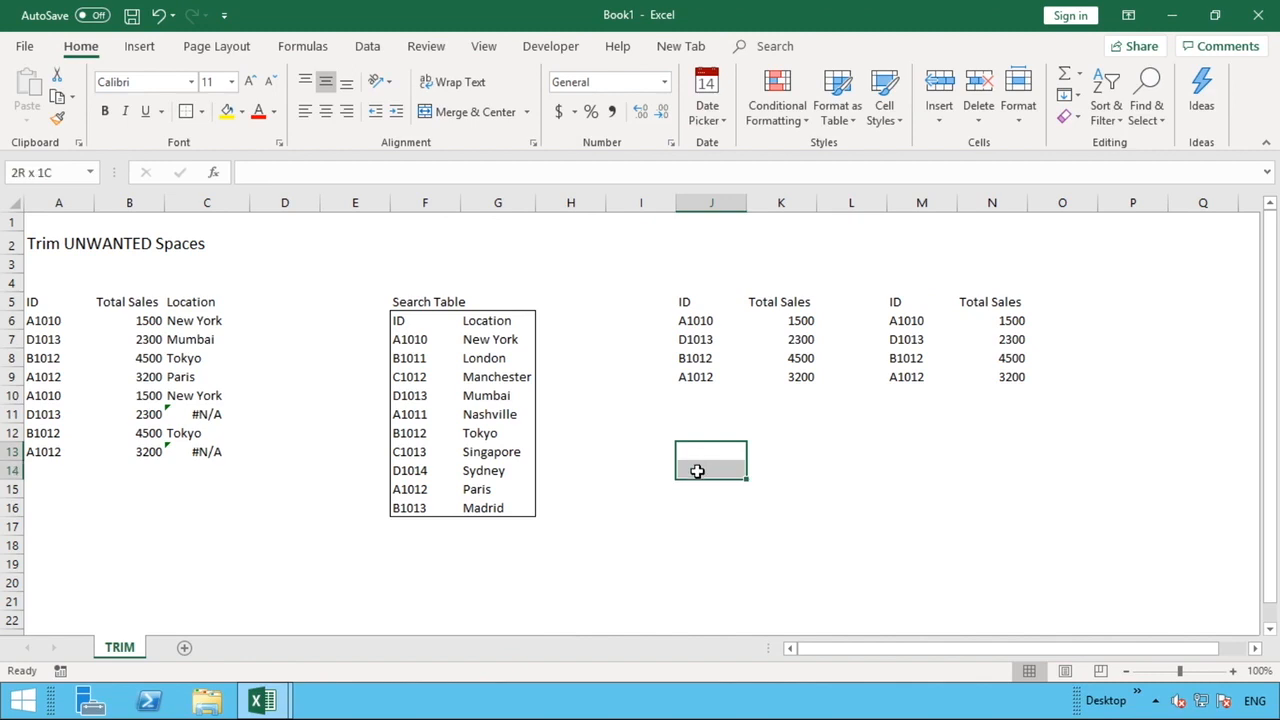
pyautogui.click(197, 114)
pyautogui.click(717, 497)
# Step: Enter the formula =CHAR(32) in cell J13
pyautogui.click(717, 451)
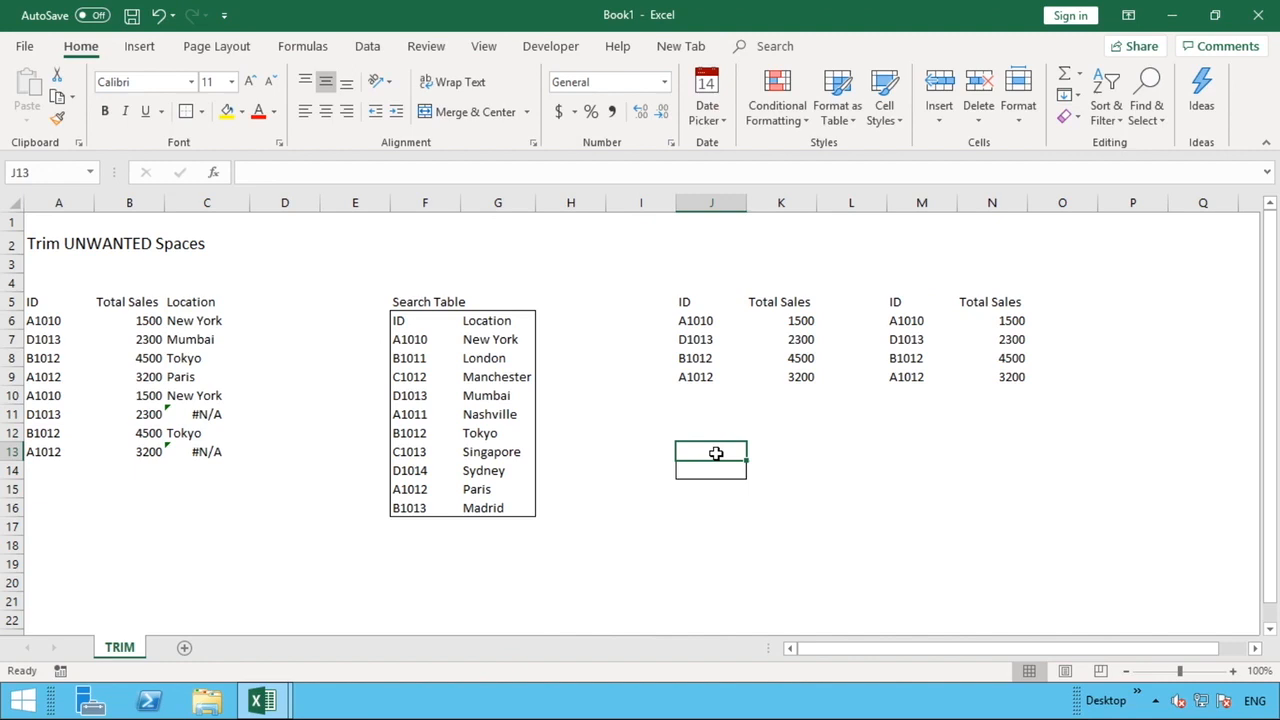
pyautogui.write('=CHAR(')
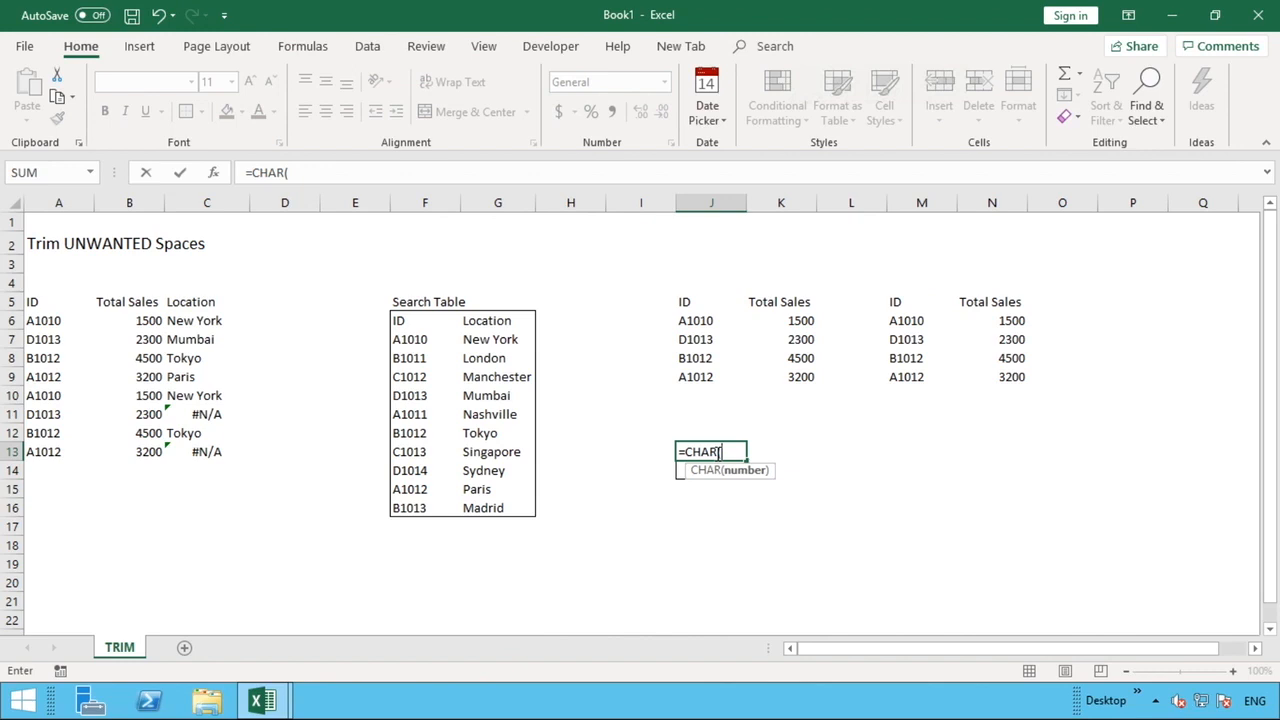
pyautogui.write('32)')
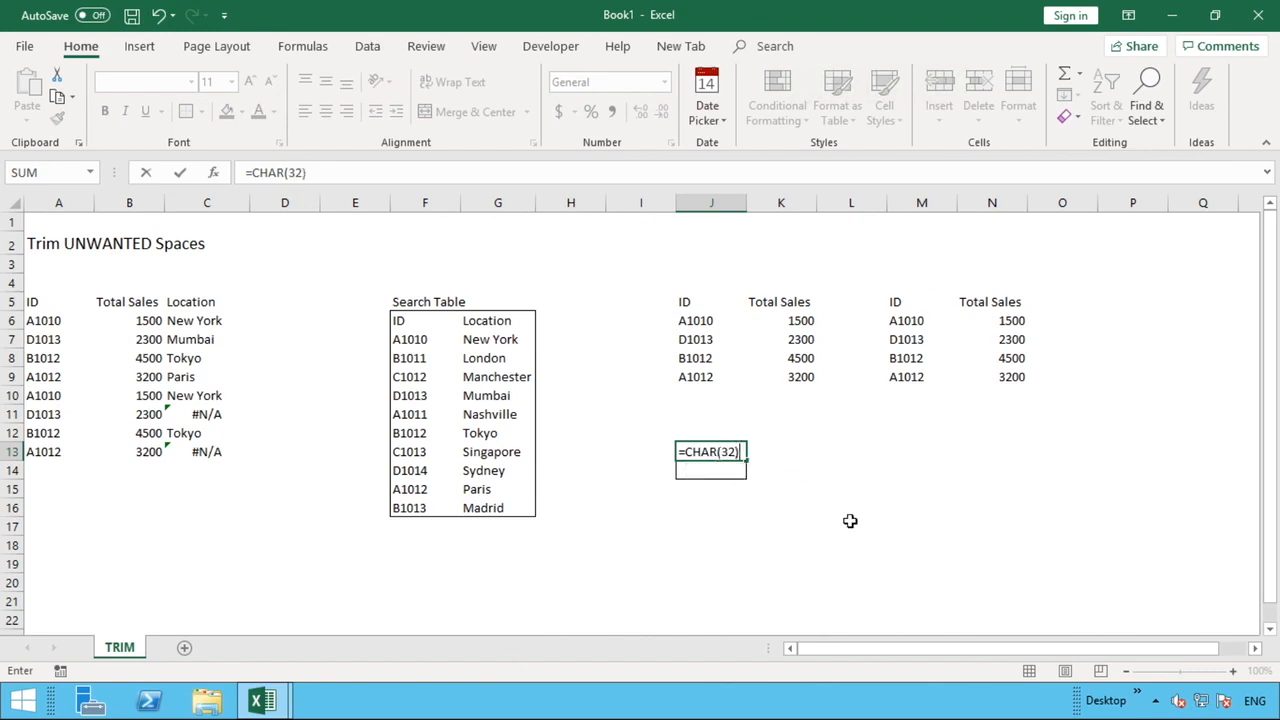
pyautogui.press('Return')
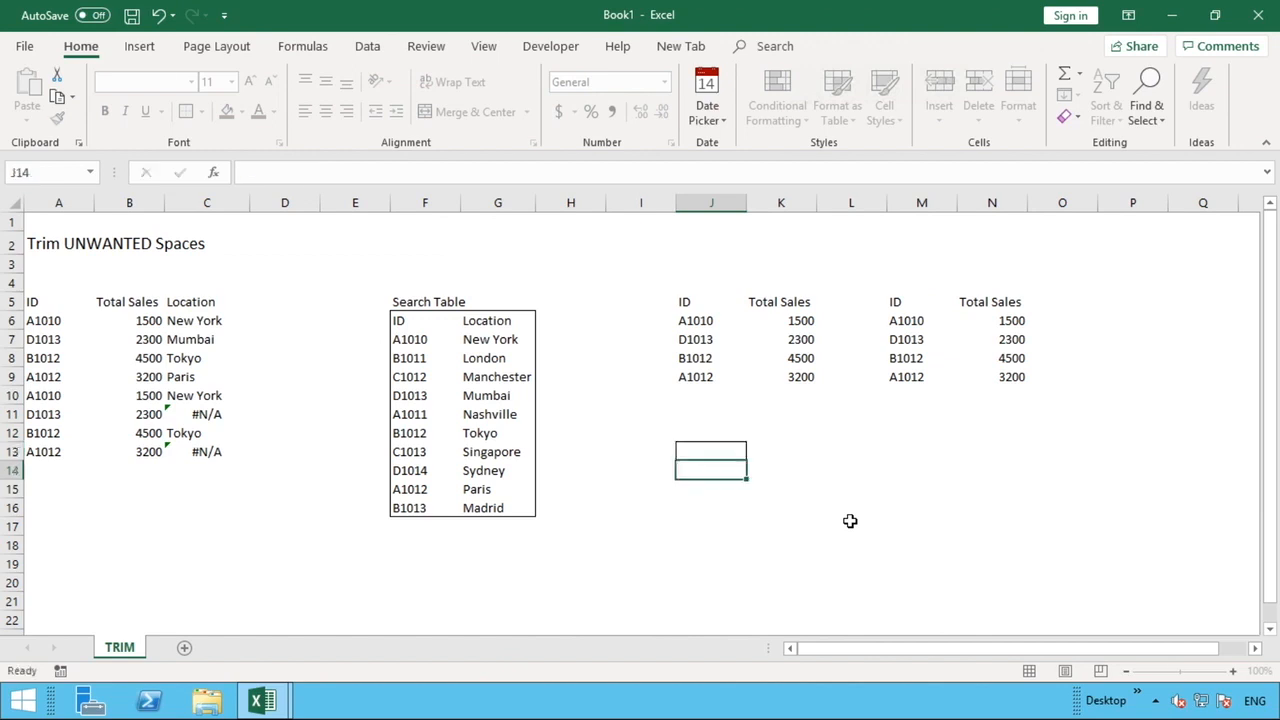
# Step: Fill the CHAR formula from J13 into J14 and change its number there to 160
pyautogui.click(717, 454)
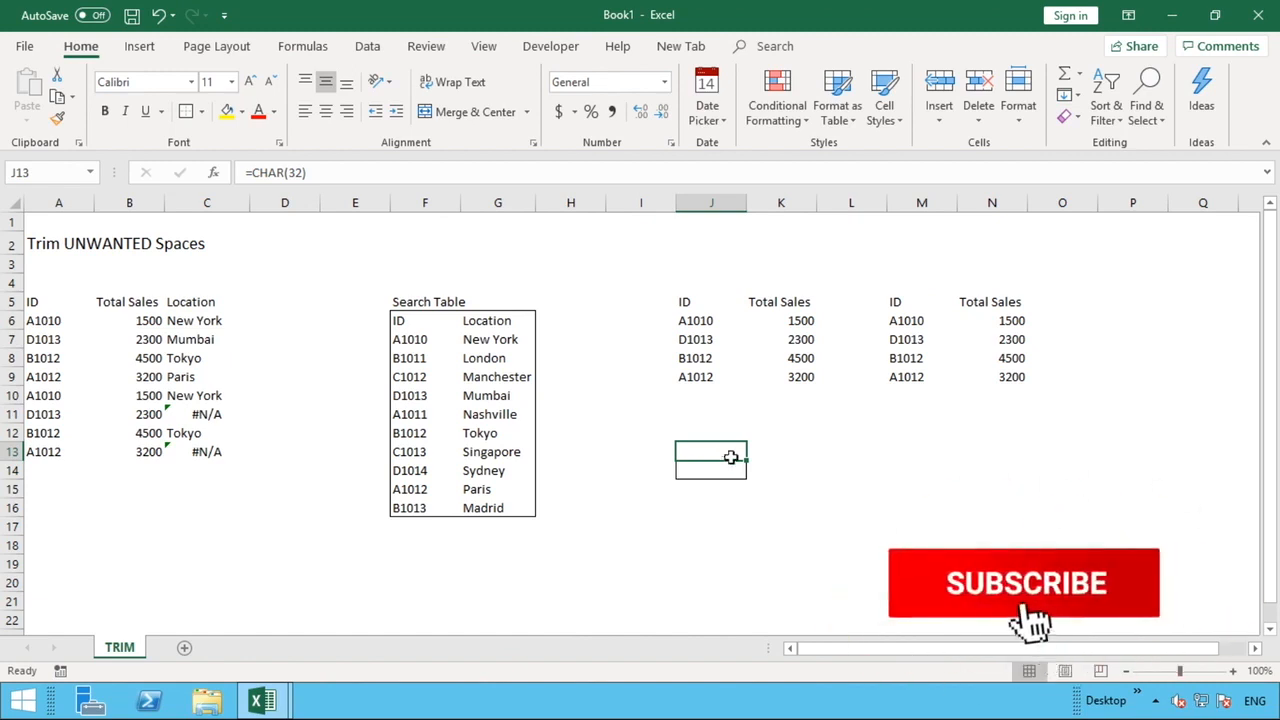
pyautogui.moveTo(746, 478); pyautogui.dragTo(730, 474)
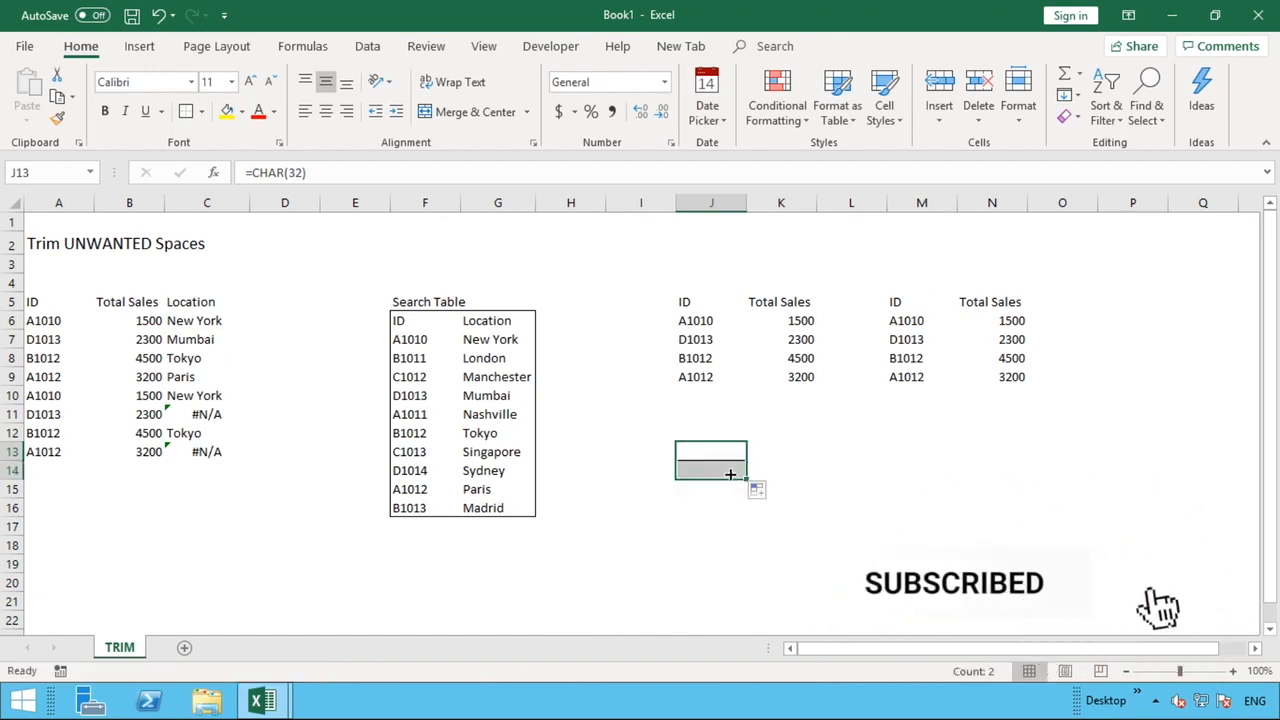
pyautogui.click(730, 472)
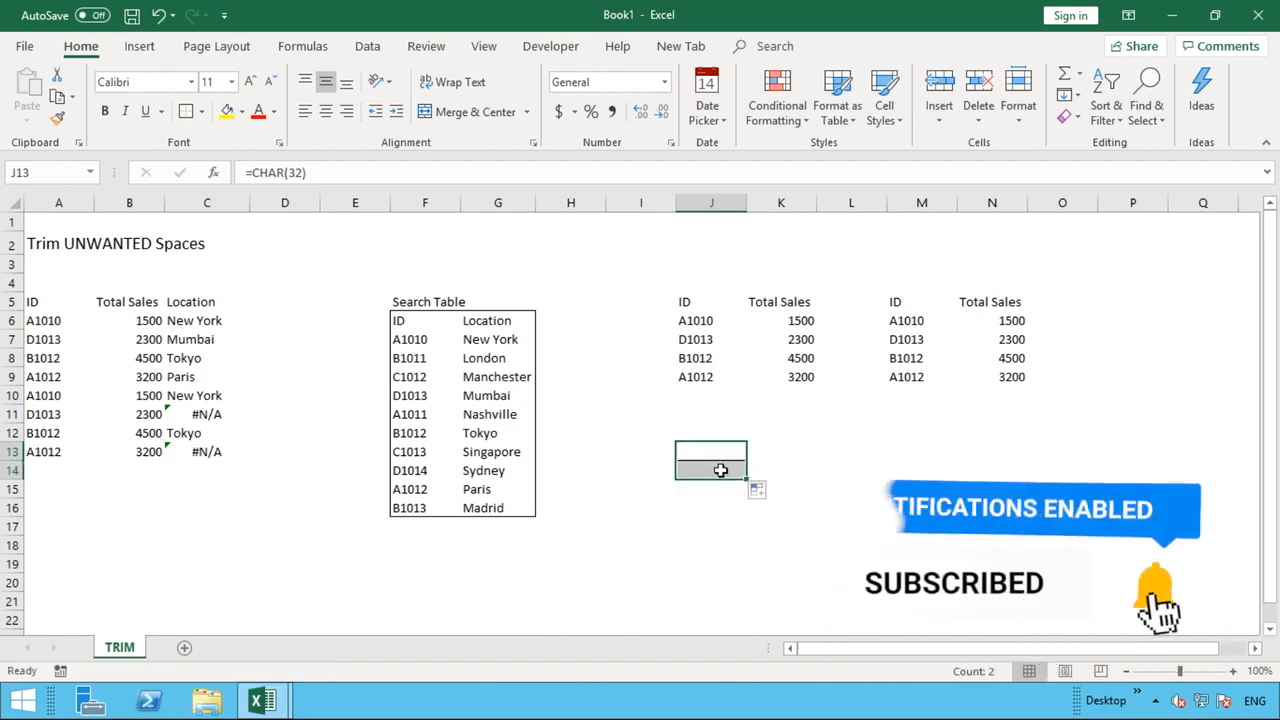
pyautogui.doubleClick(298, 173)
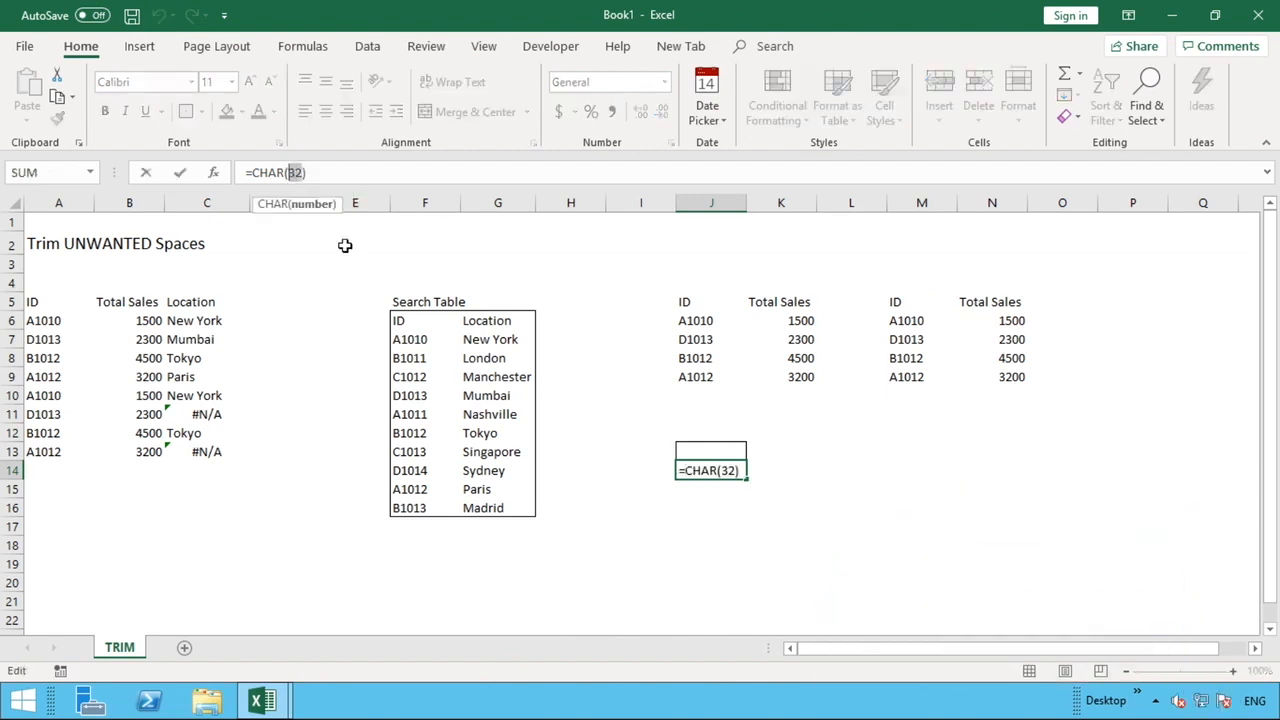
pyautogui.write('160')
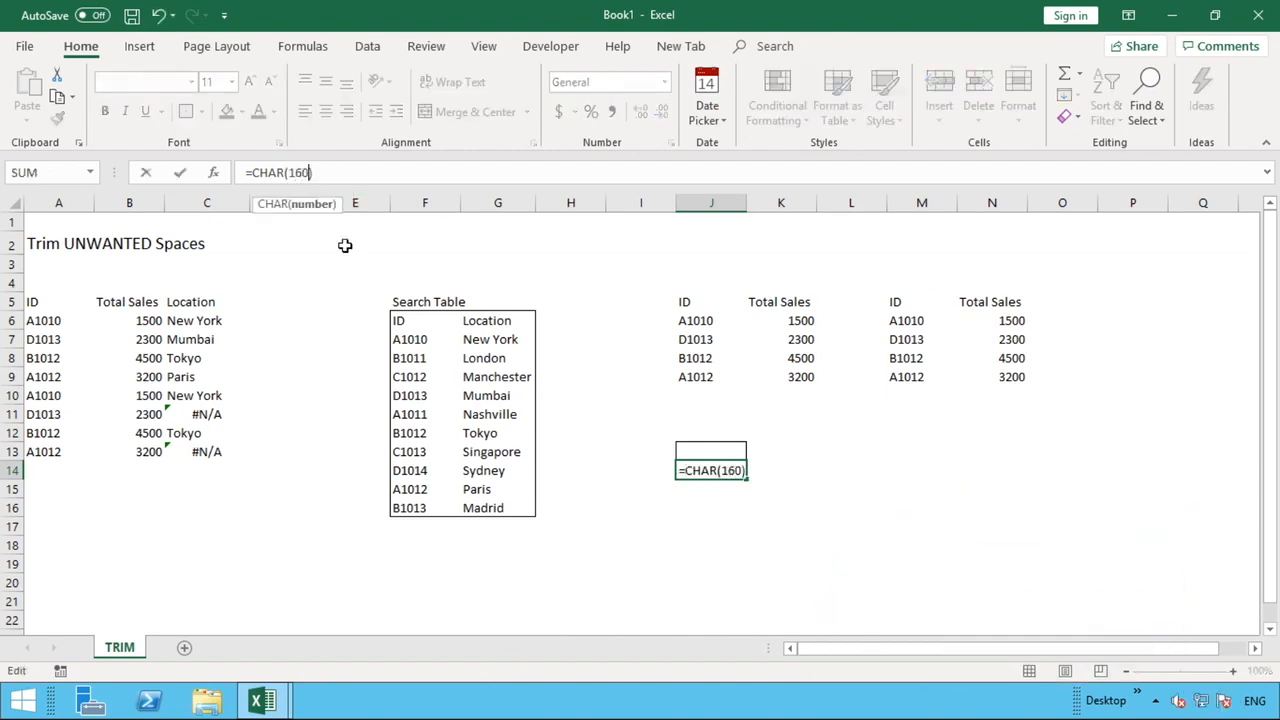
pyautogui.press('Return')
# Step: Copy the CHAR formulas in J13:J14 and paste them over themselves as values only
pyautogui.click(710, 467)
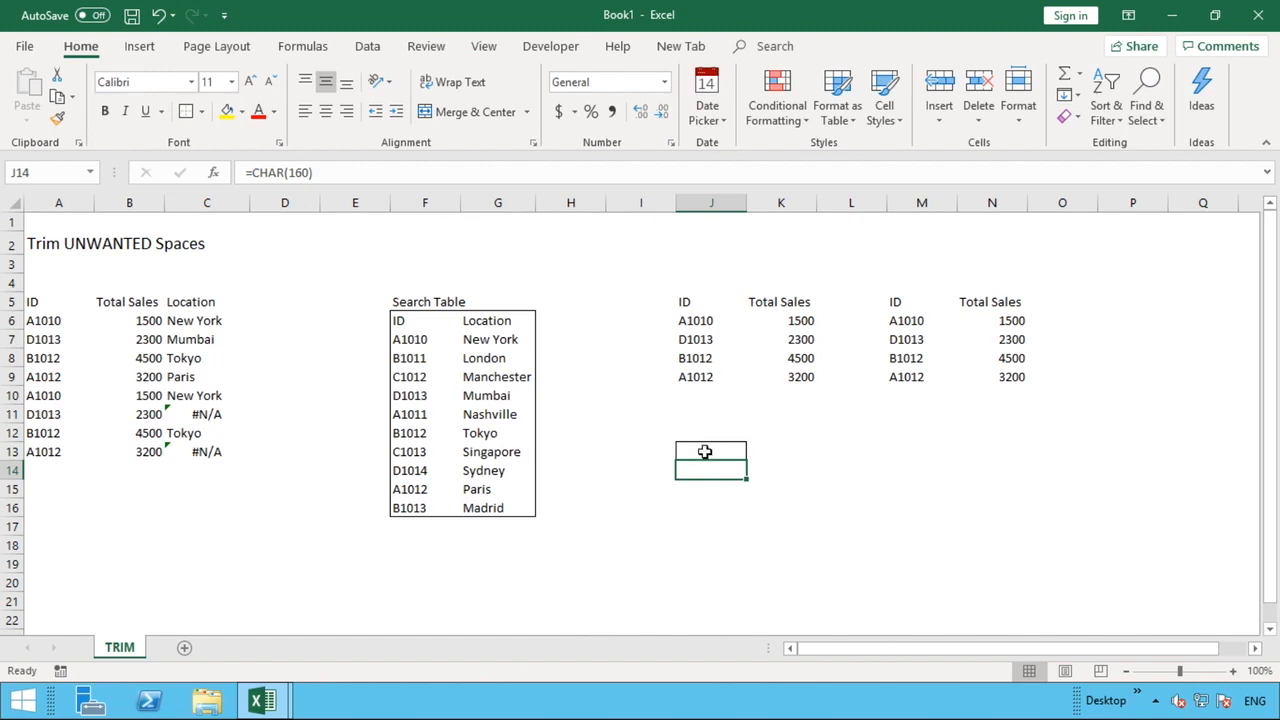
pyautogui.click(704, 453)
pyautogui.moveTo(704, 464); pyautogui.dragTo(706, 468)
pyautogui.rightClick(706, 468)
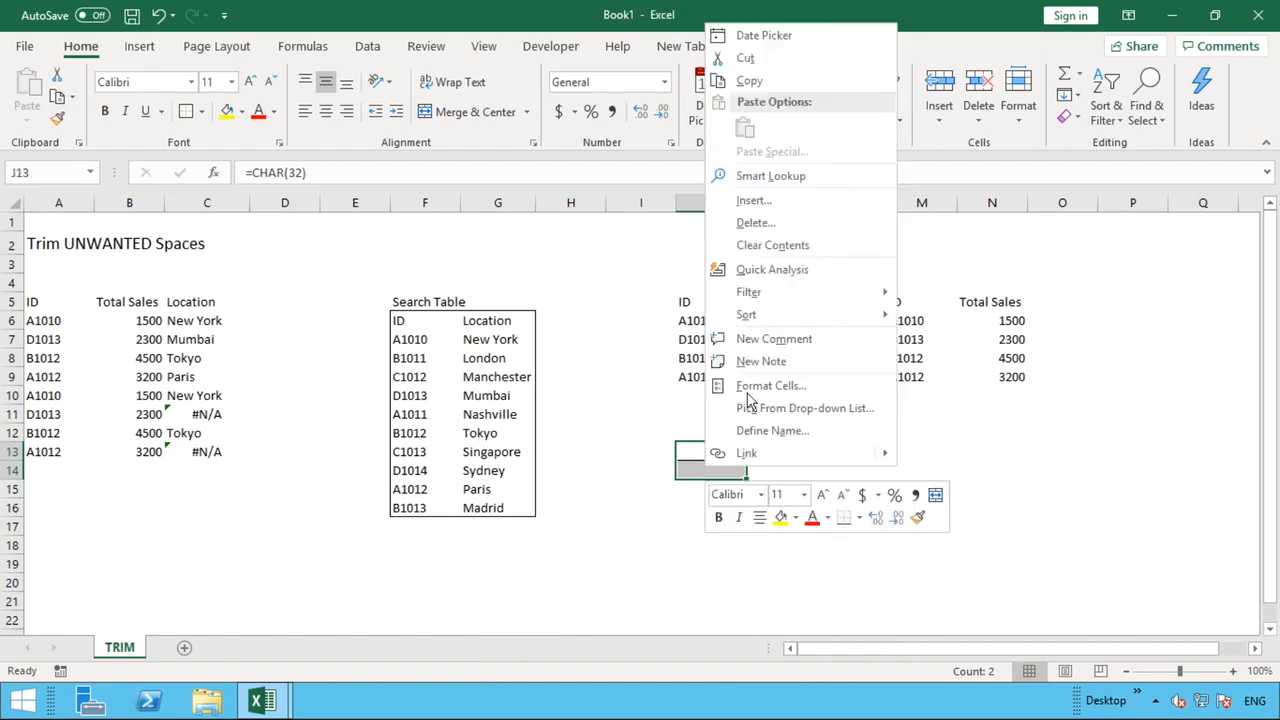
pyautogui.click(783, 80)
pyautogui.rightClick(722, 455)
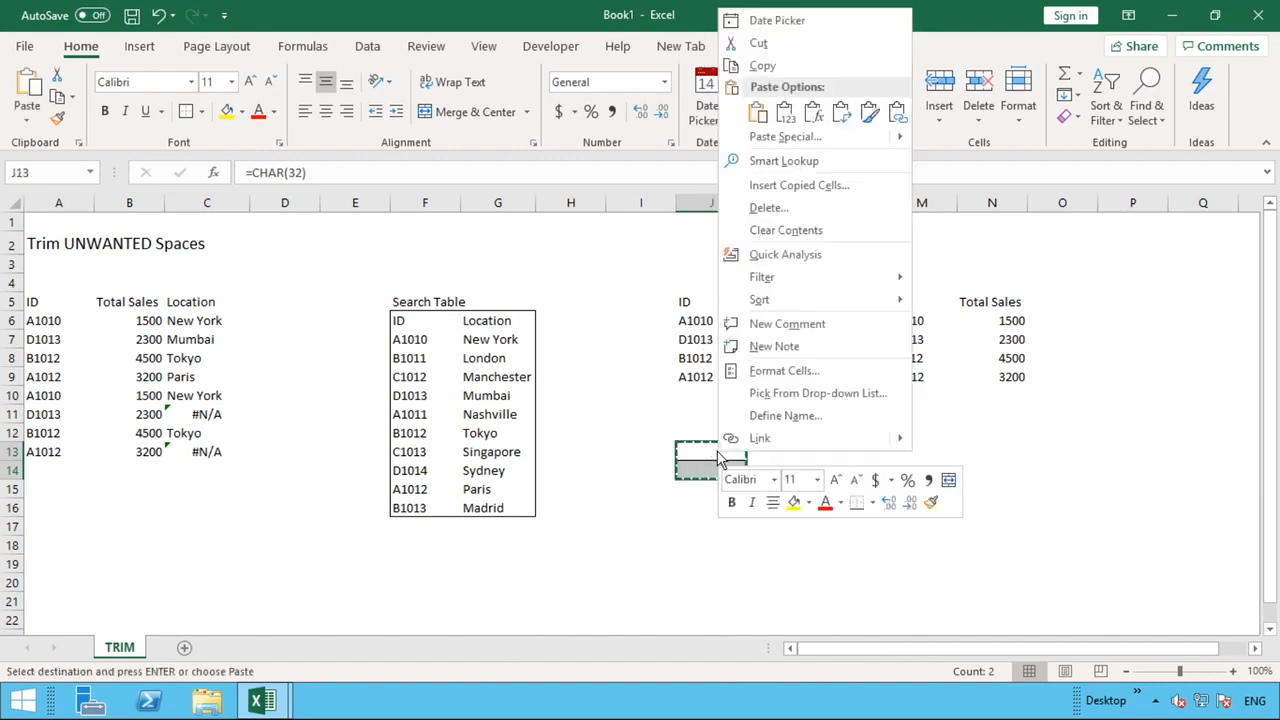
pyautogui.click(785, 117)
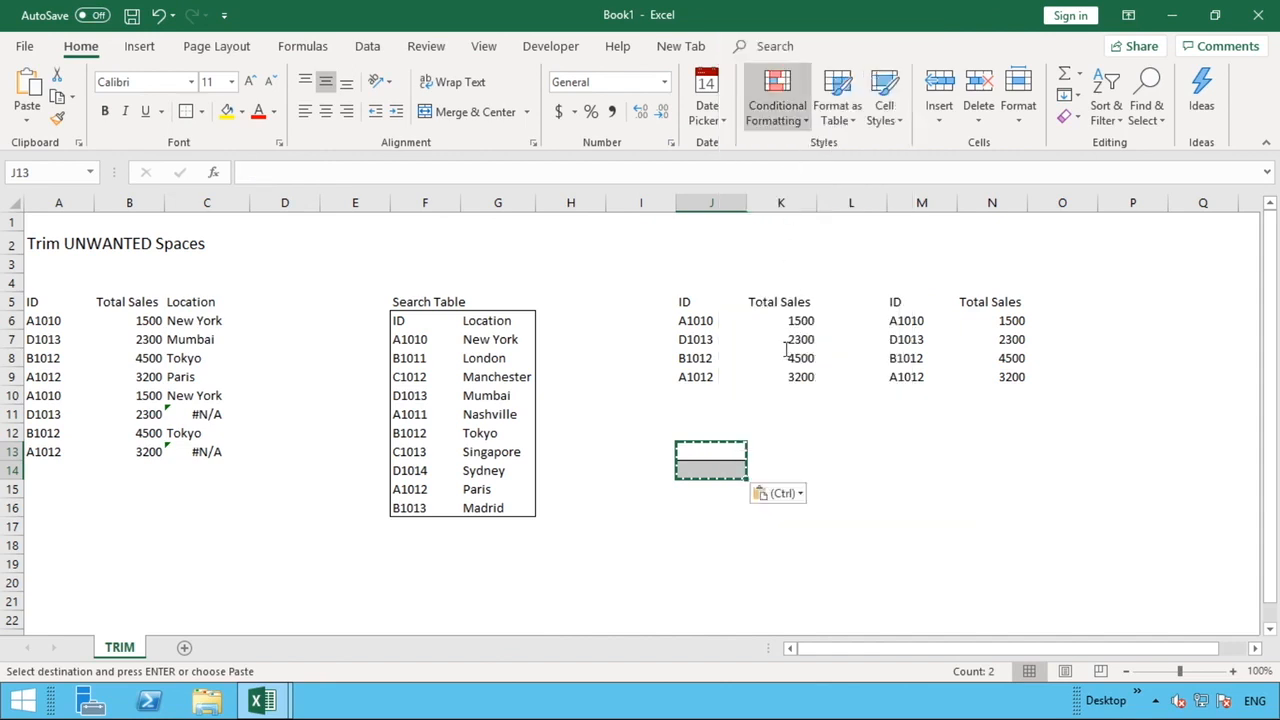
# Step: Reapply the borders to cells J13:J14
pyautogui.doubleClick(766, 457)
pyautogui.click(766, 477)
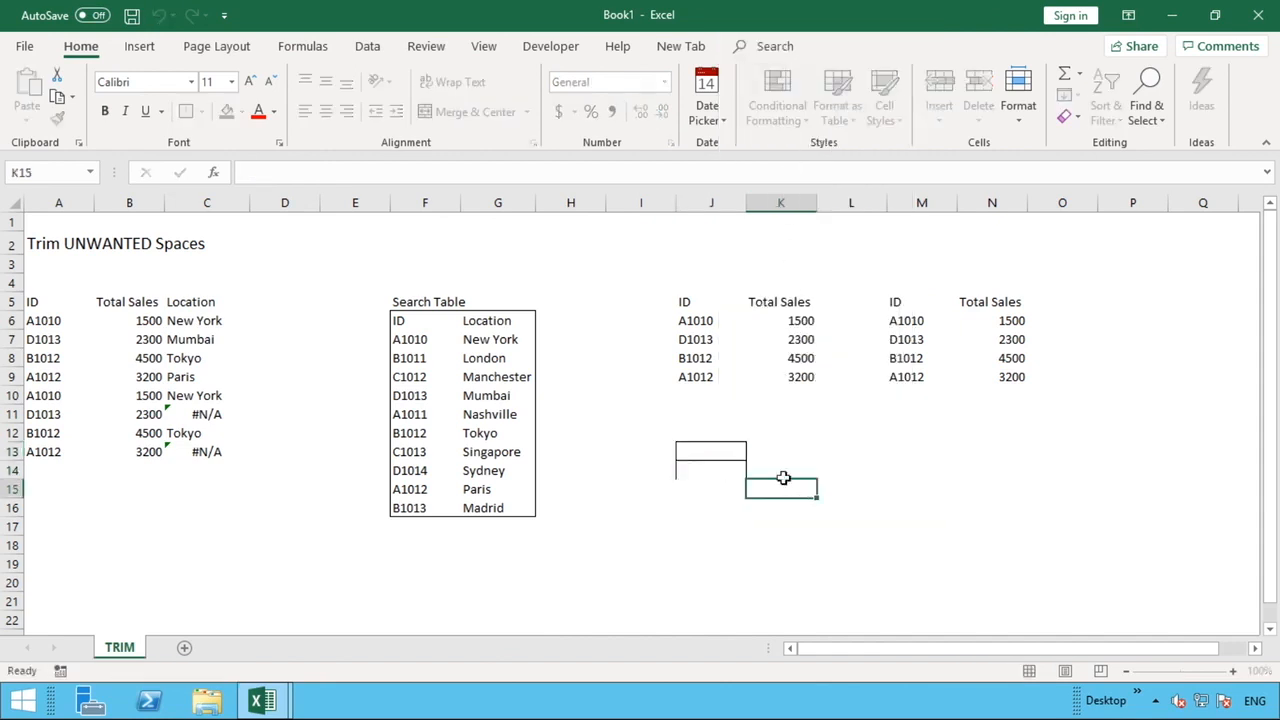
pyautogui.click(720, 472)
pyautogui.keyDown('shift'); pyautogui.click(720, 457); pyautogui.keyUp('shift')
pyautogui.hotkey('ctrl', 'v')
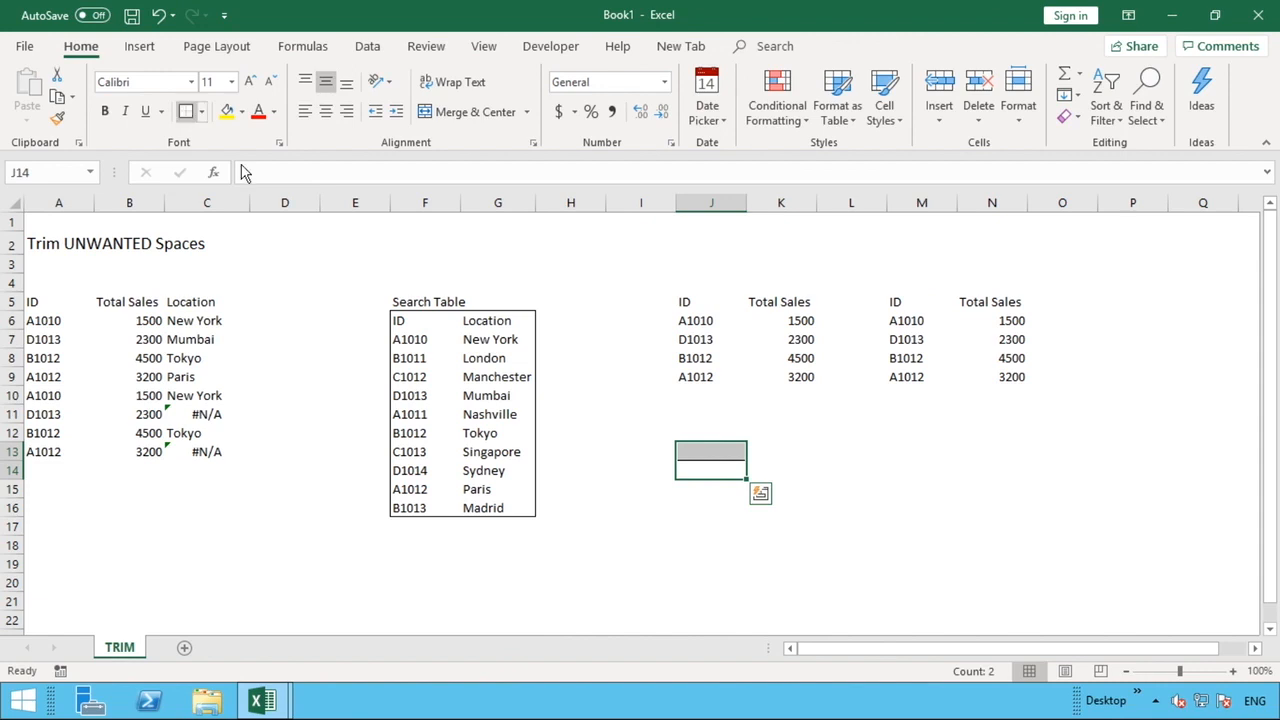
# Step: Inspect the pasted space characters in cells J13 and J14
pyautogui.click(714, 455)
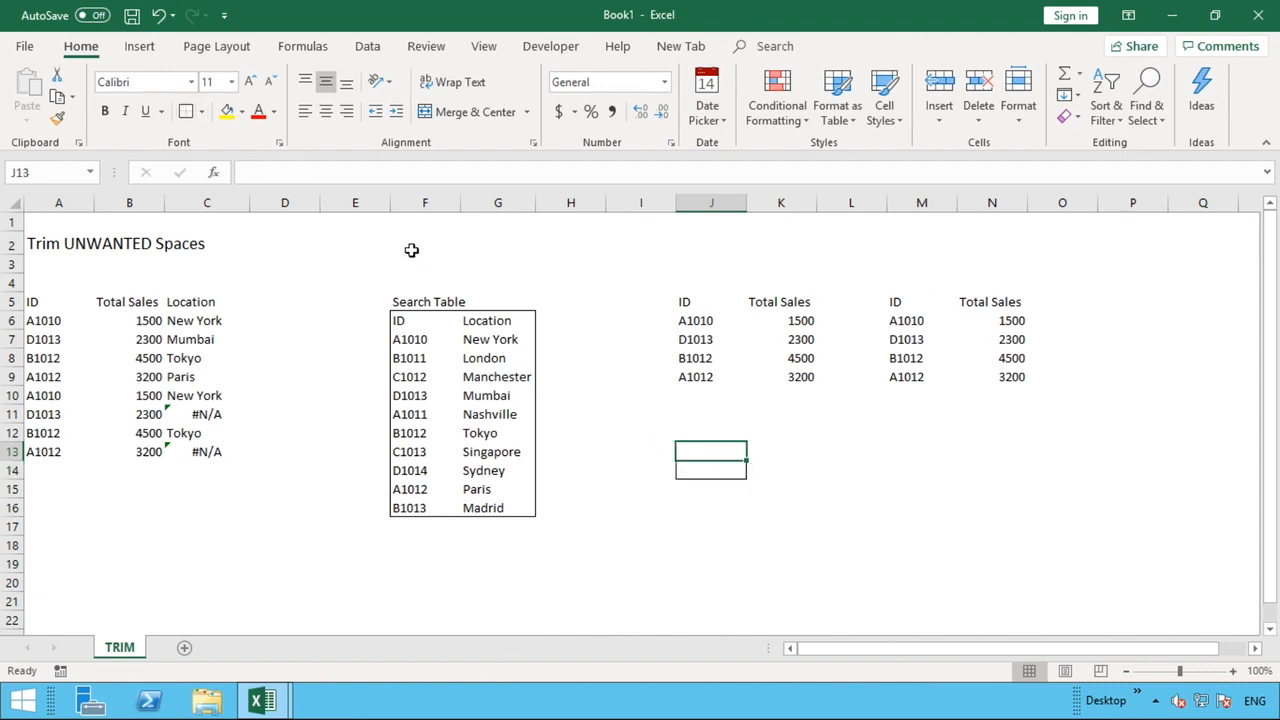
pyautogui.click(323, 169)
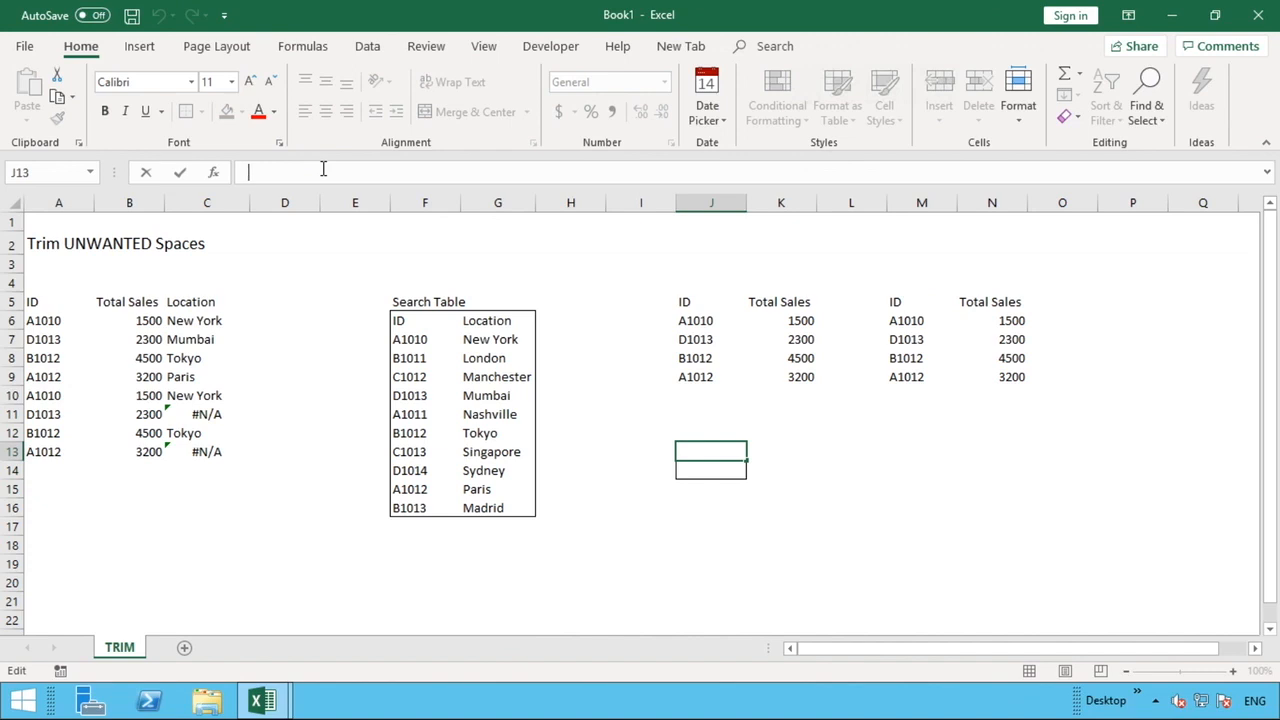
pyautogui.press('Escape')
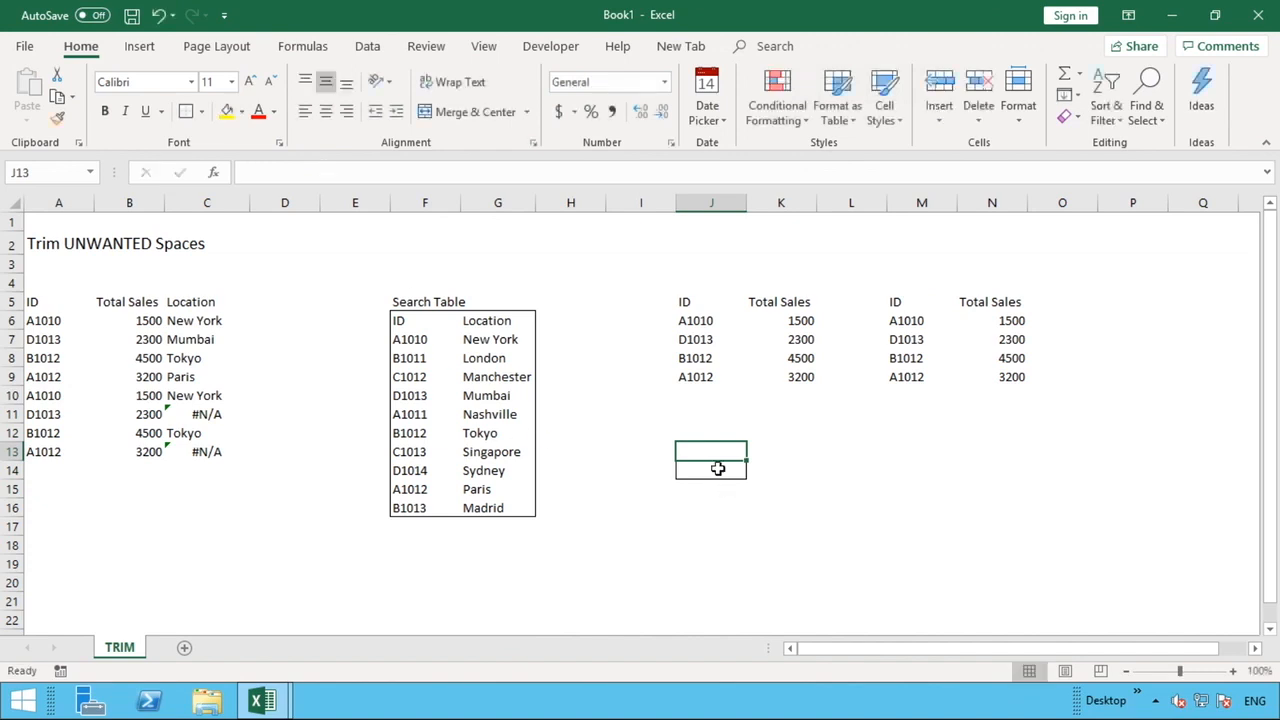
pyautogui.click(718, 470)
pyautogui.click(281, 173)
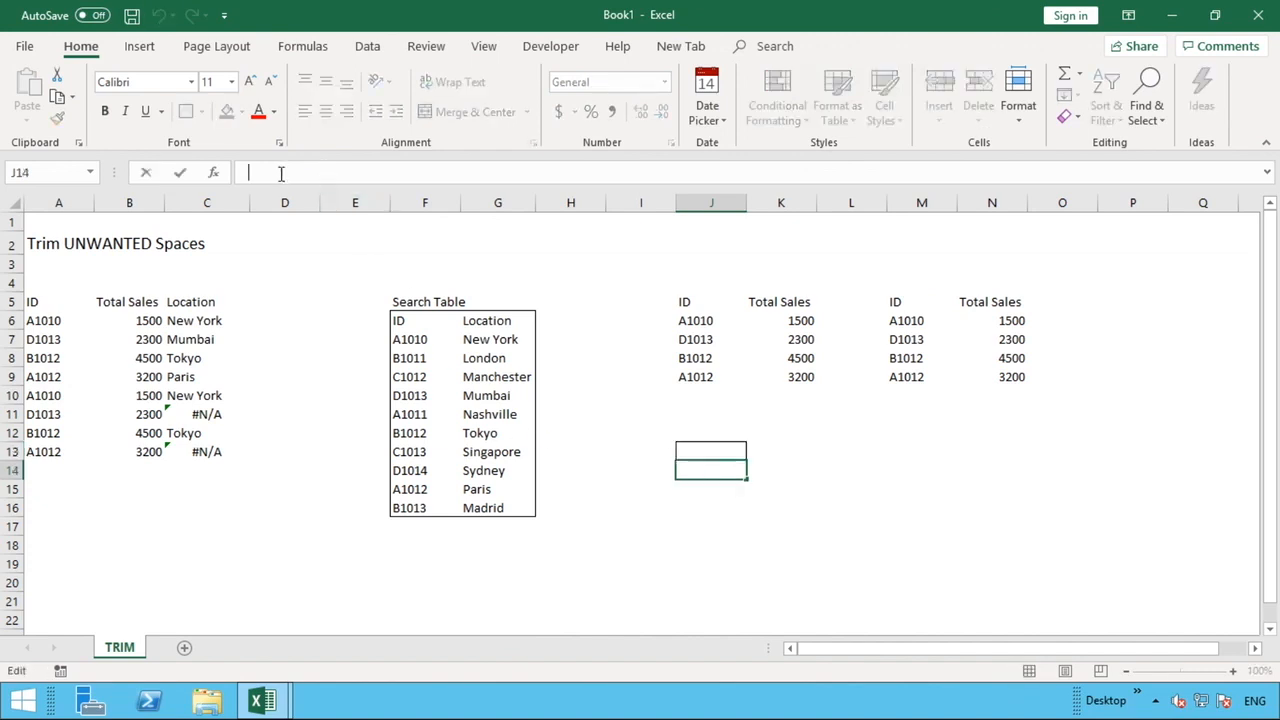
# Step: Enter =CODE(J13) in cell K13 to return the character code of the space in J13
pyautogui.press('Escape')
pyautogui.click(668, 510)
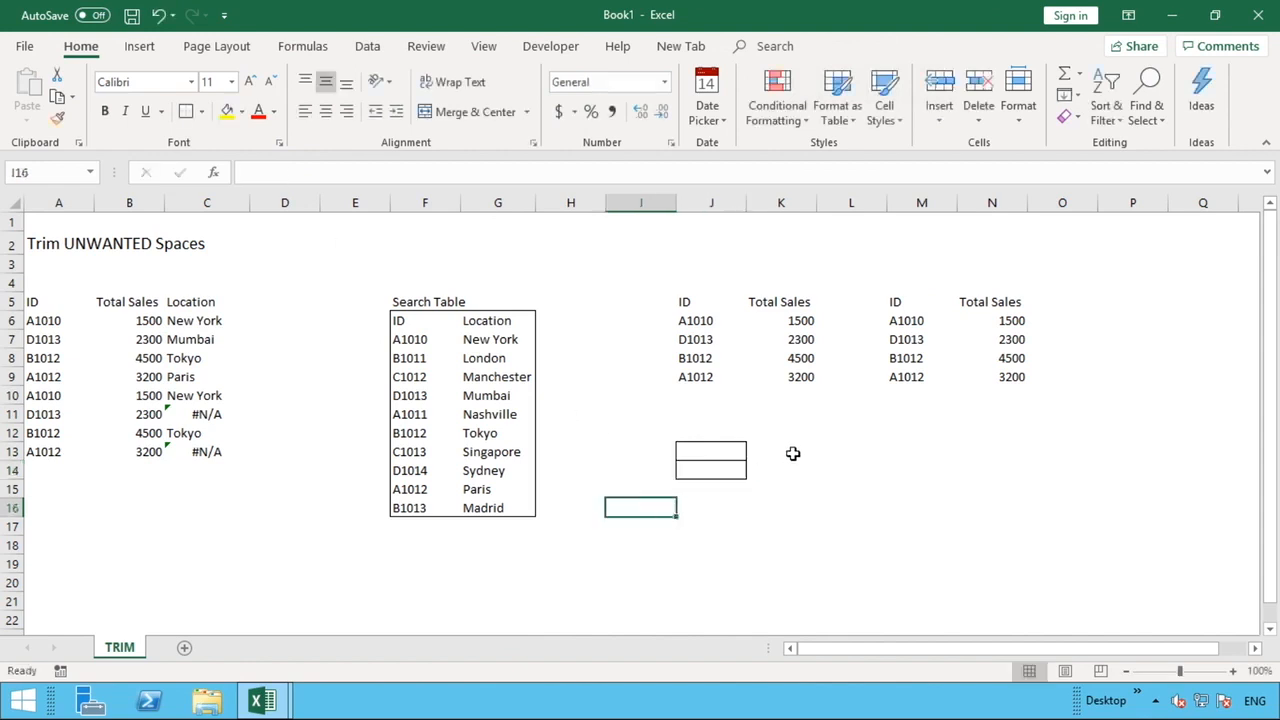
pyautogui.click(792, 453)
pyautogui.write('=')
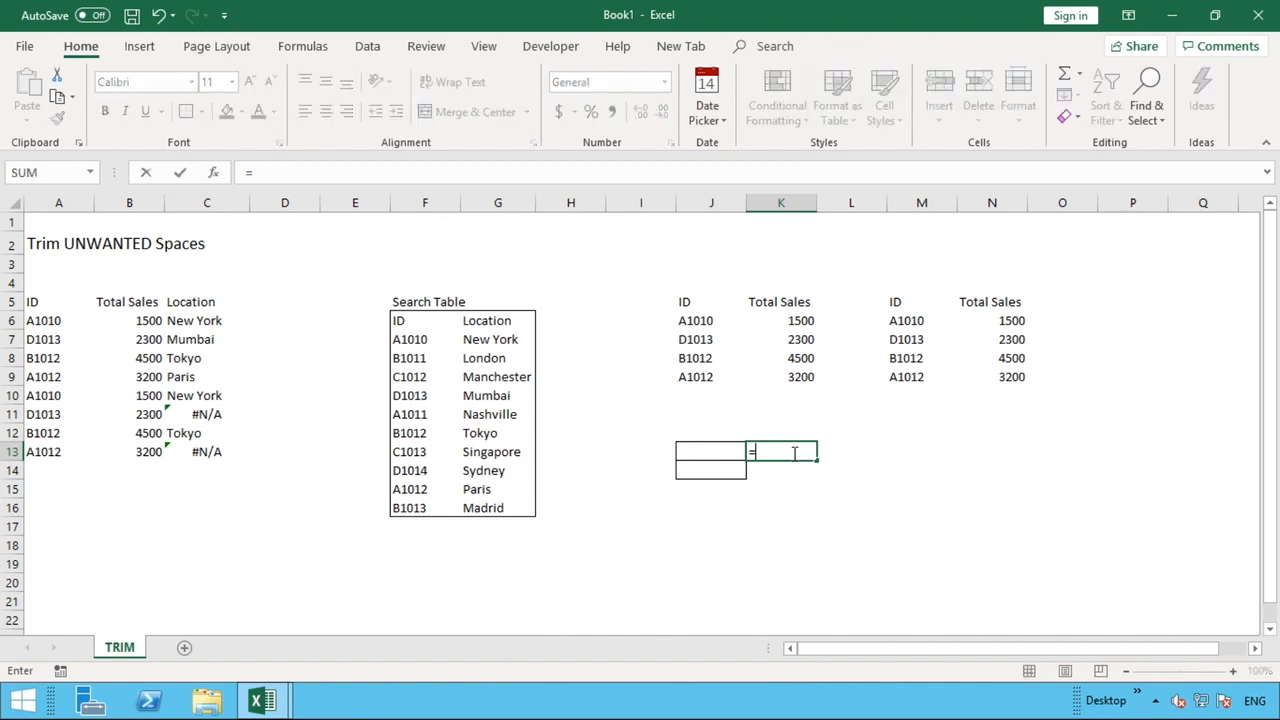
pyautogui.write('CODE(')
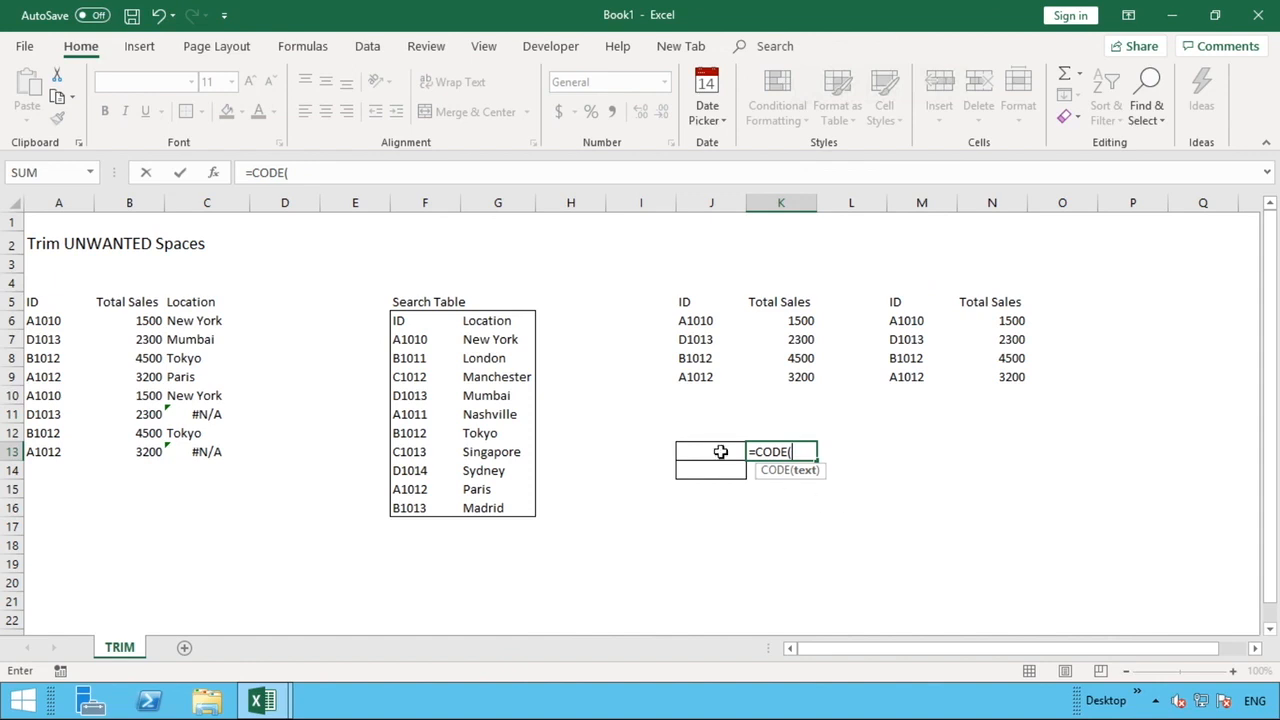
pyautogui.click(720, 451)
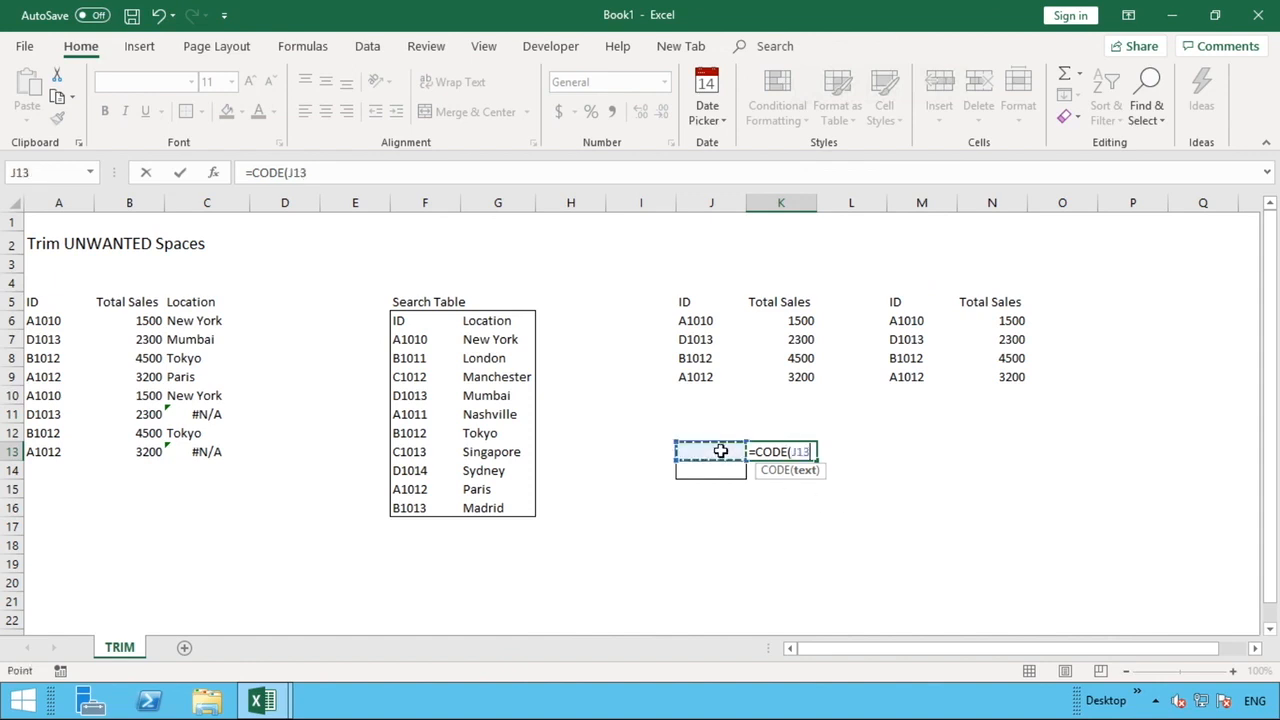
pyautogui.write(')')
pyautogui.press('Return')
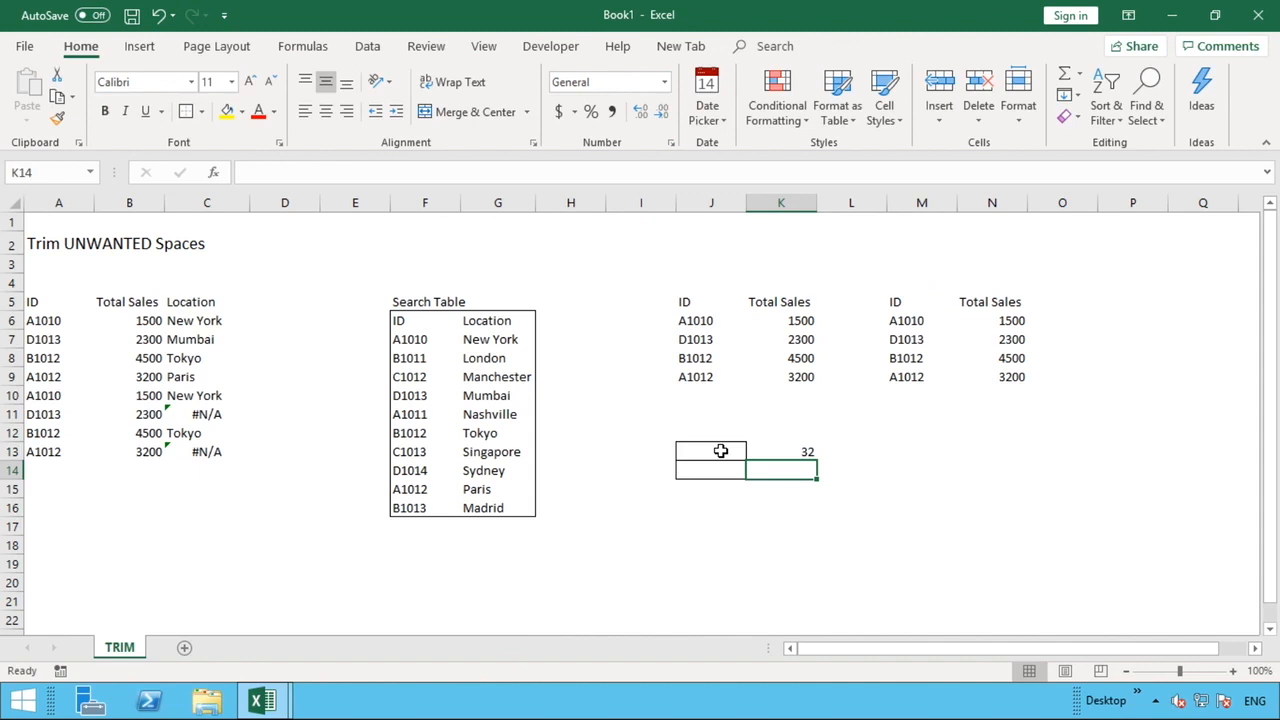
# Step: Fill the CODE formula from K13 down to K14
pyautogui.click(805, 452)
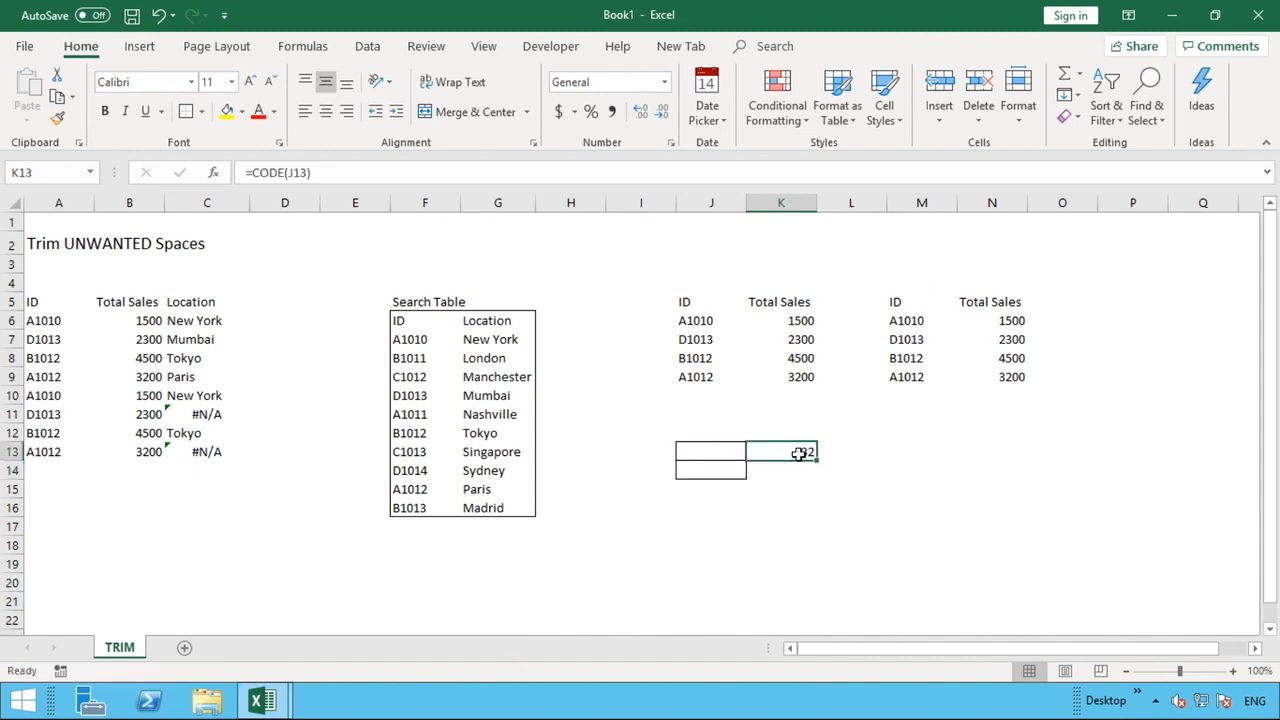
pyautogui.moveTo(811, 462); pyautogui.dragTo(815, 477)
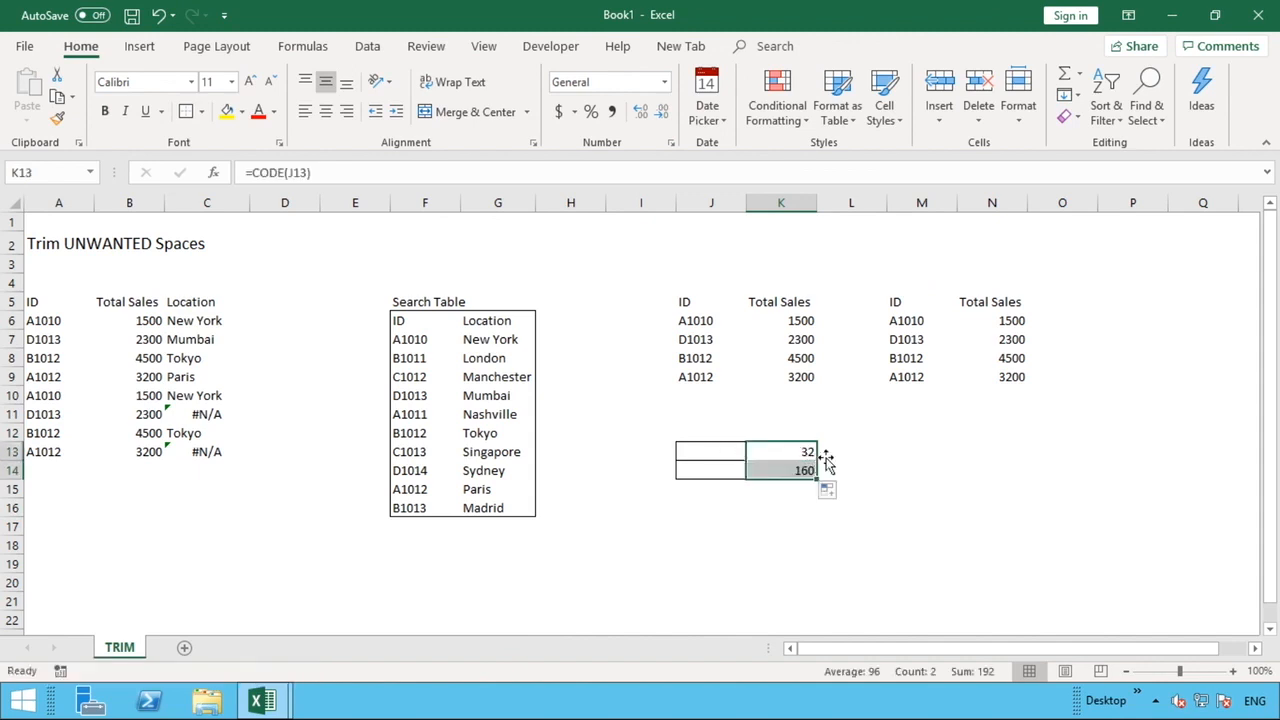
pyautogui.click(841, 452)
pyautogui.click(883, 474)
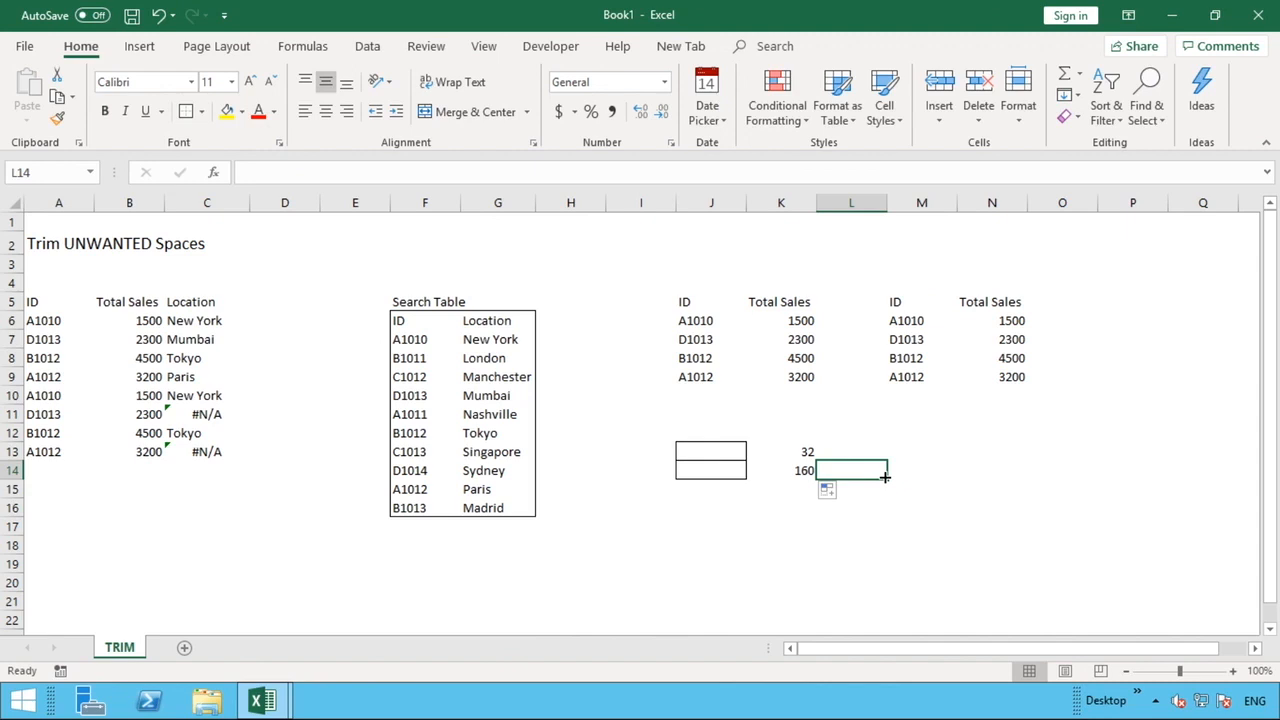
# Step: Replace TRIM(A6) in the C6 VLOOKUP formula with a SUBSTITUTE function that takes A6 as its text
pyautogui.click(206, 322)
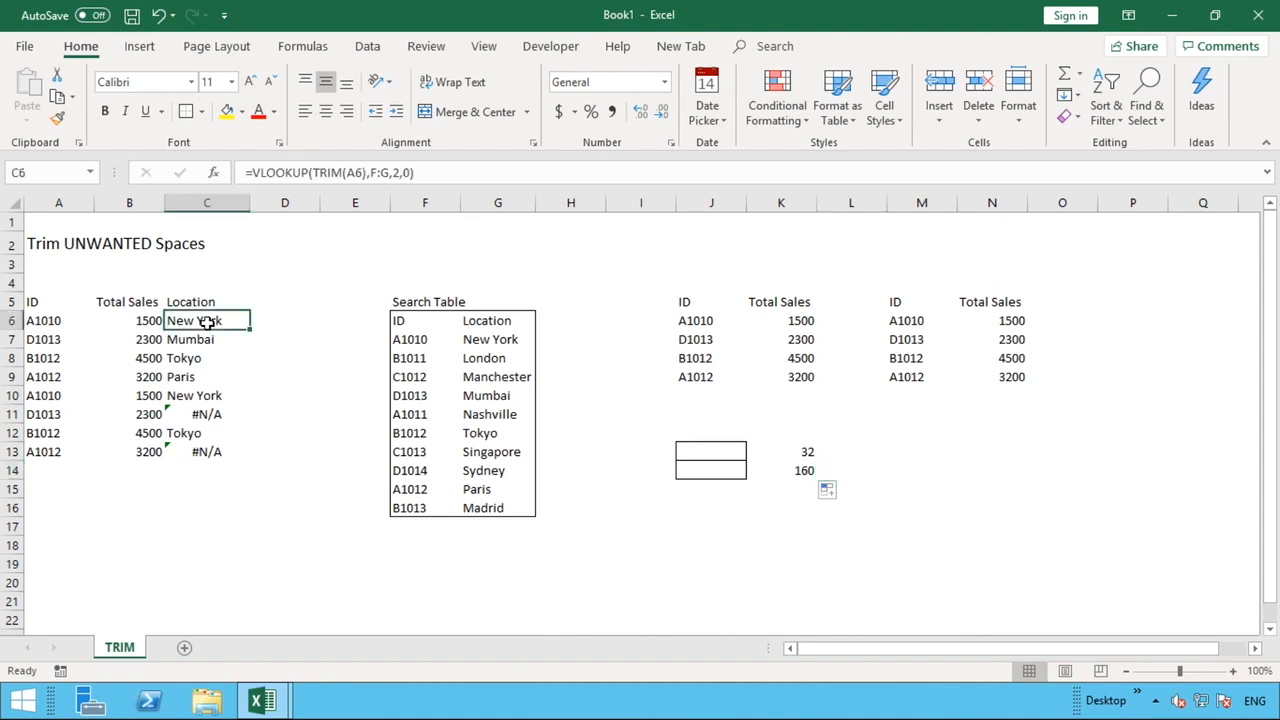
pyautogui.click(365, 174)
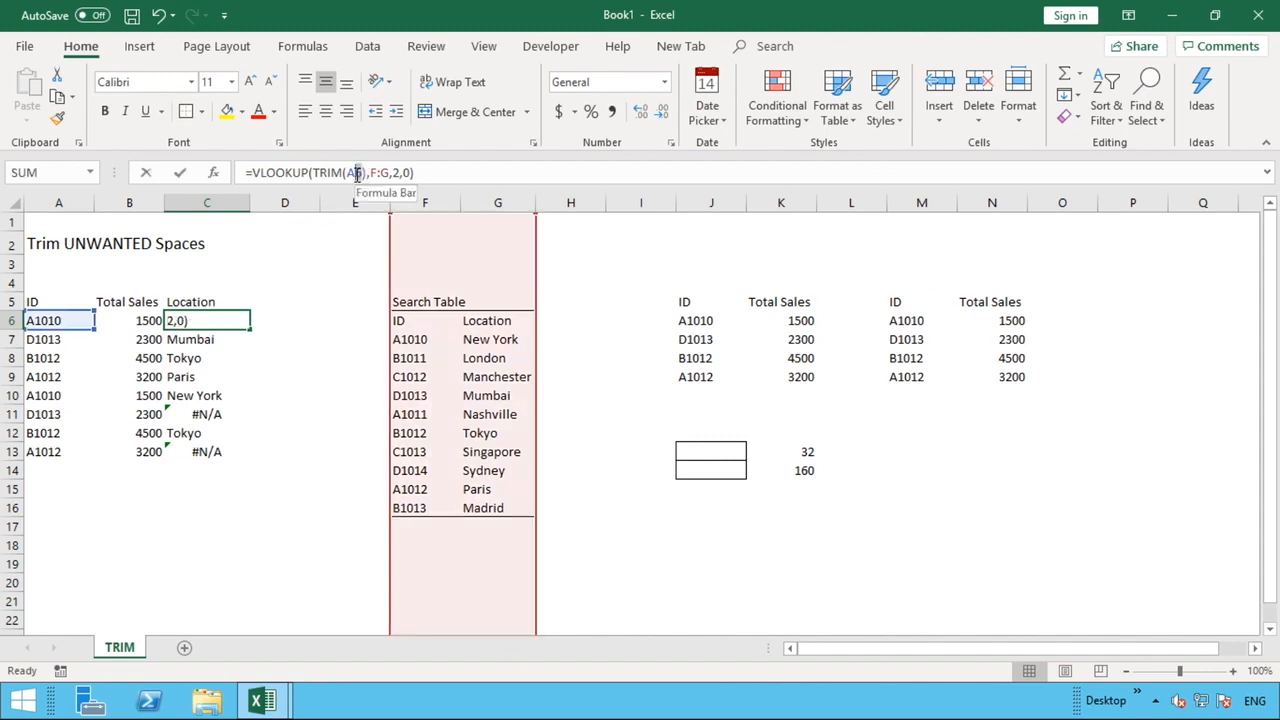
pyautogui.moveTo(365, 174); pyautogui.dragTo(316, 174)
pyautogui.press('Delete')
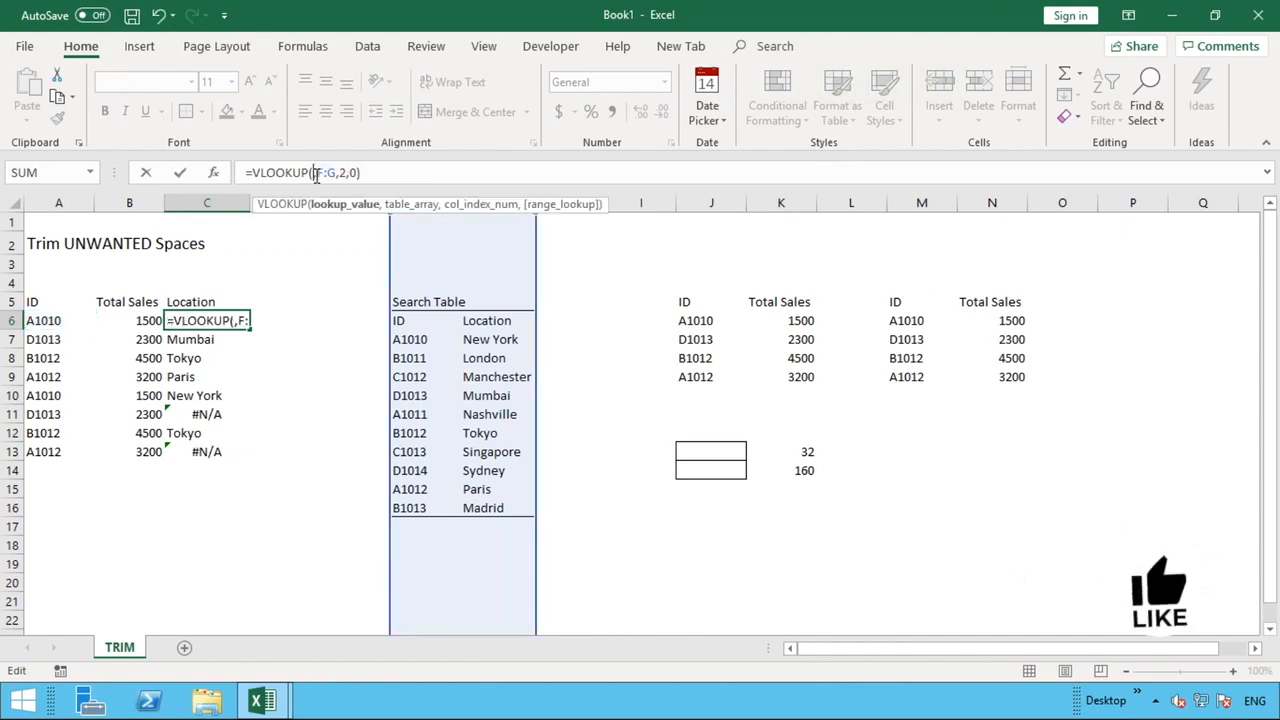
pyautogui.write('S')
pyautogui.write('UBS')
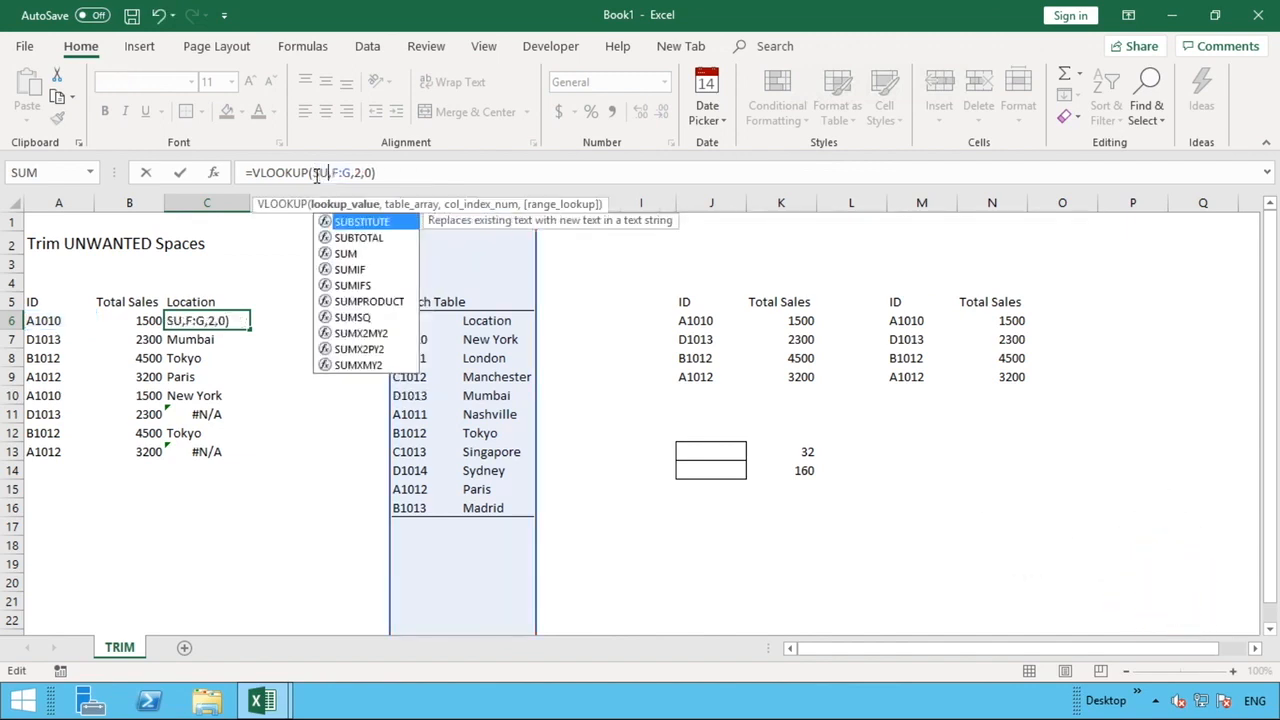
pyautogui.doubleClick(347, 223)
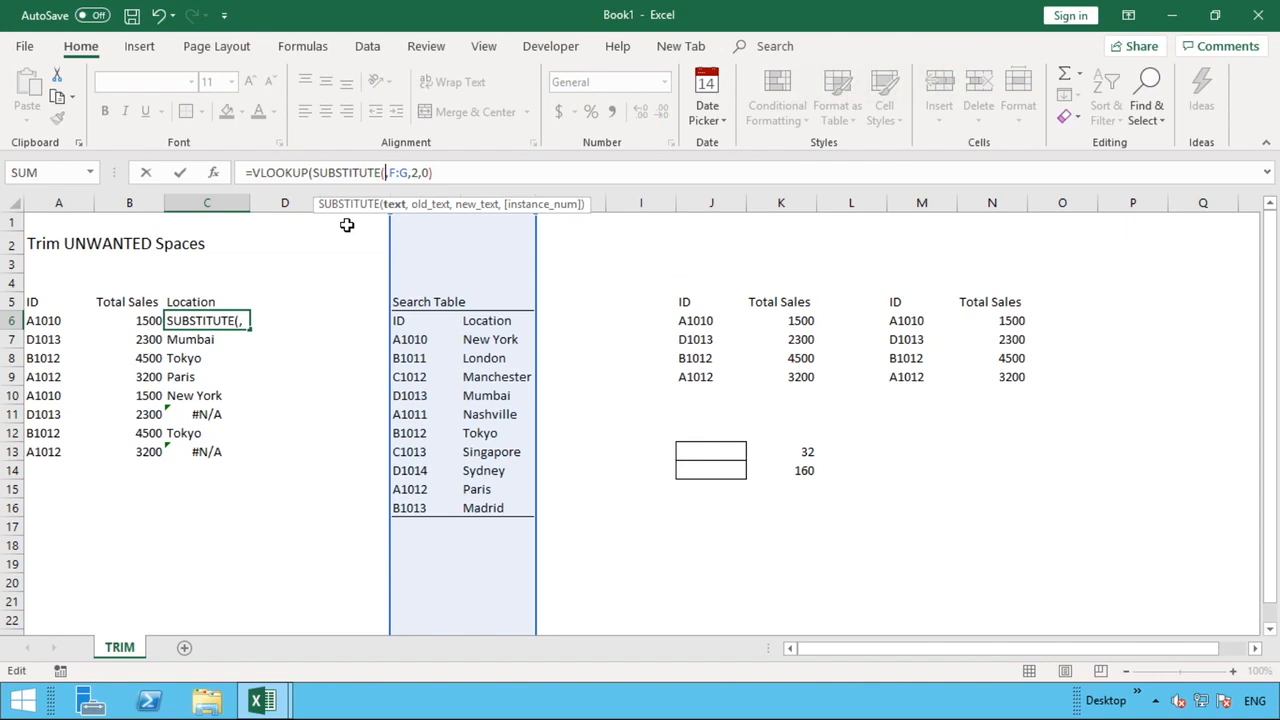
pyautogui.click(60, 322)
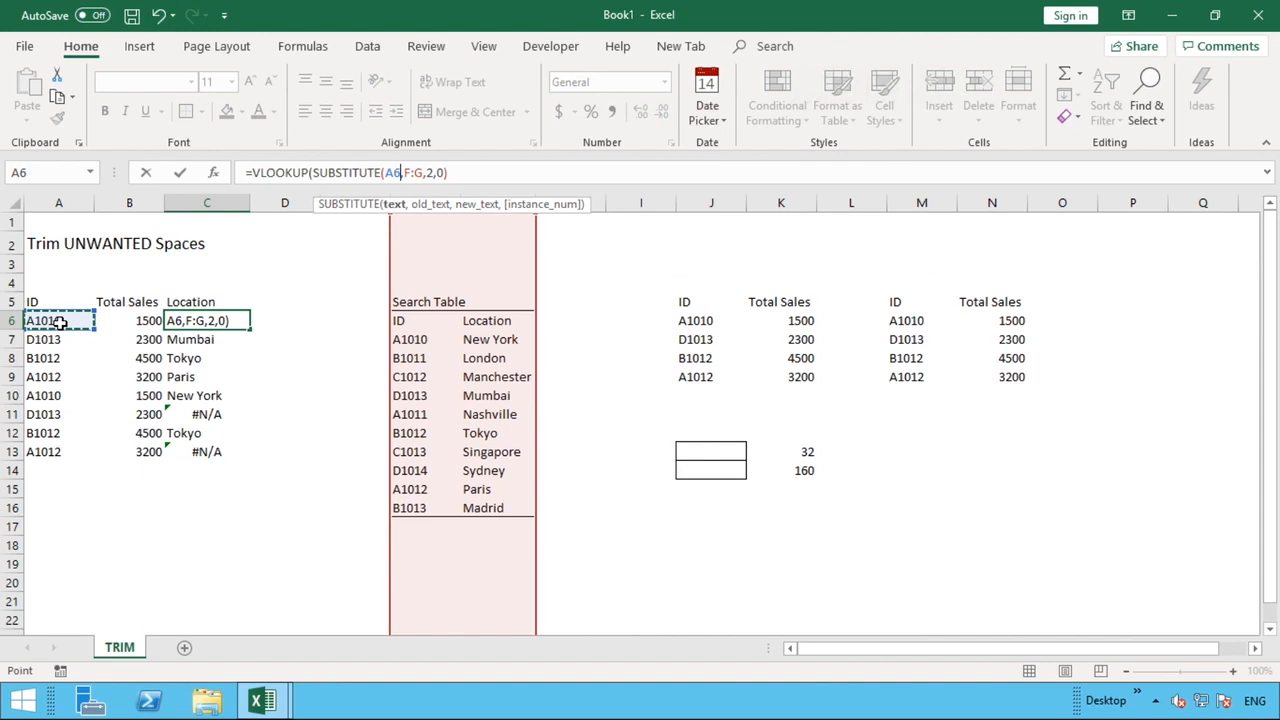
# Step: Complete the SUBSTITUTE function in C6 with CHAR(160) as the old text and an empty new text argument
pyautogui.write(',')
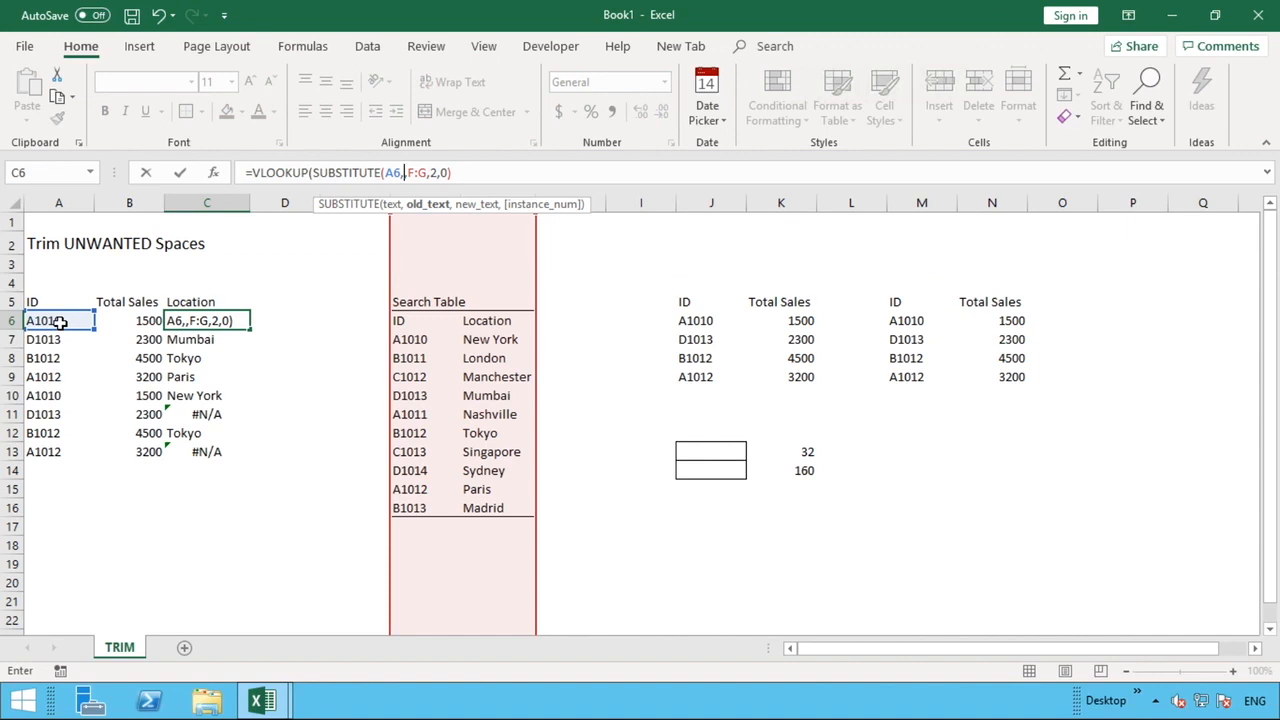
pyautogui.write('CHAR(')
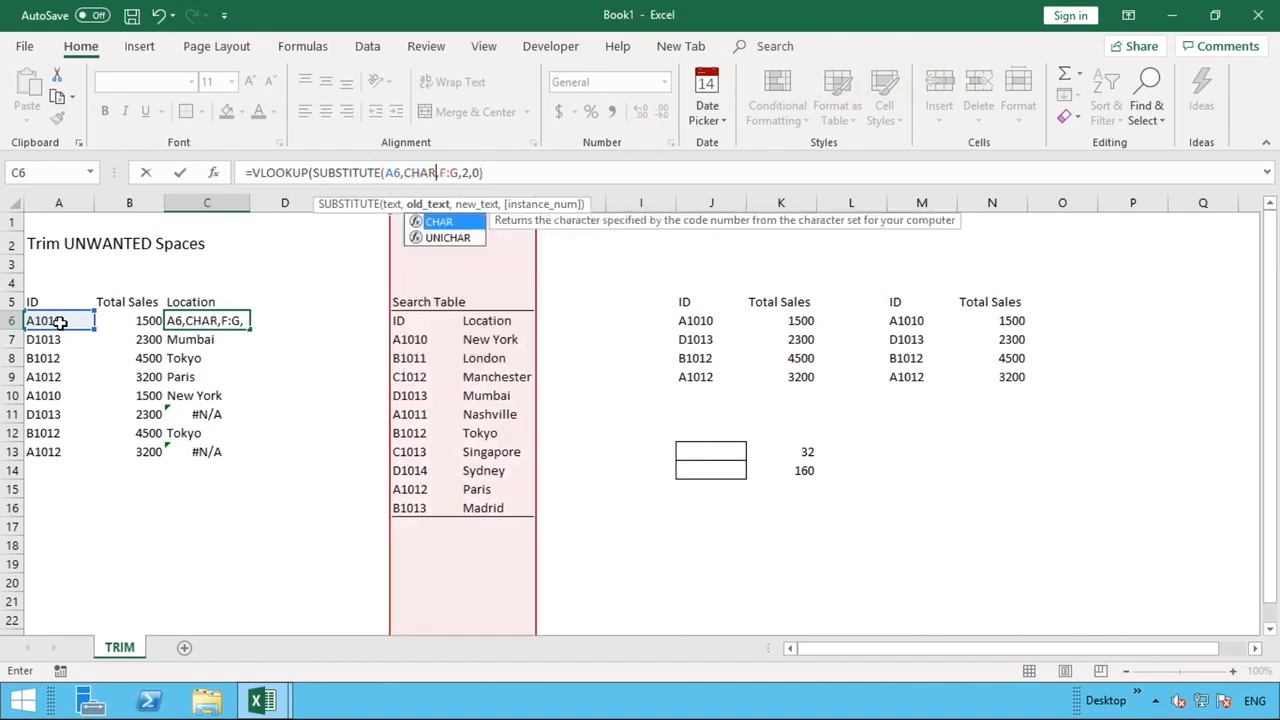
pyautogui.write('160')
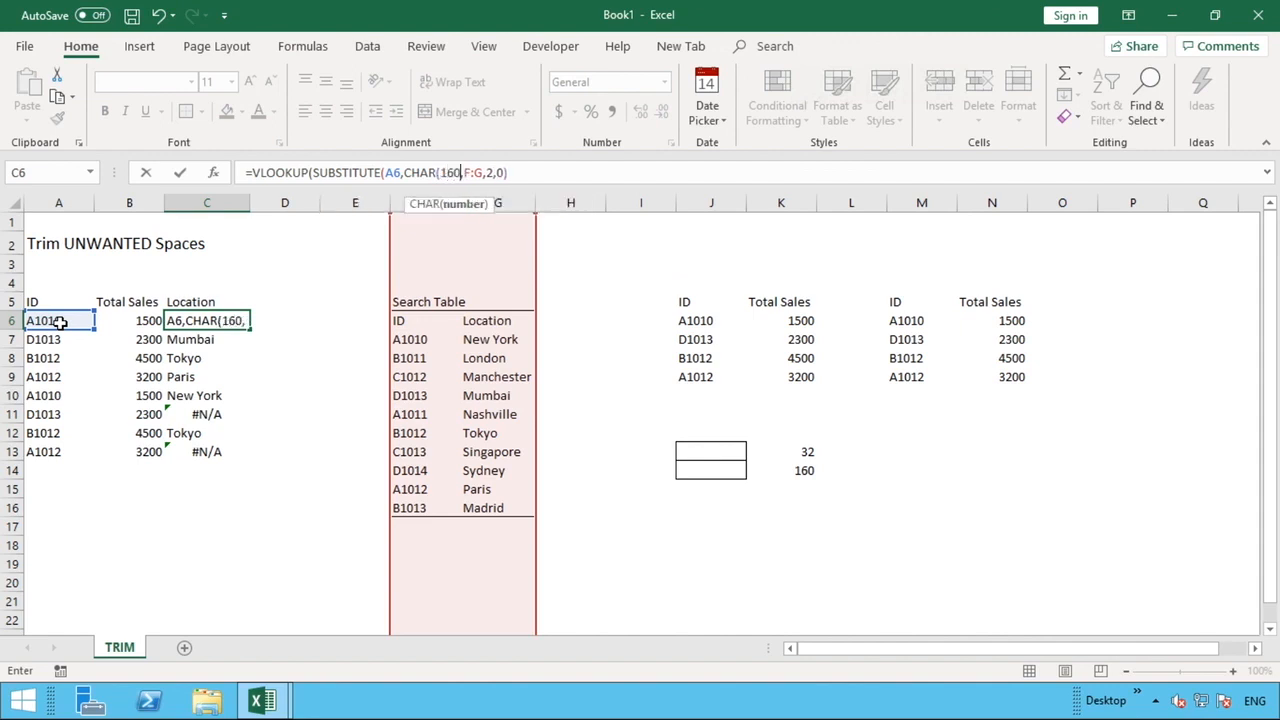
pyautogui.write(')')
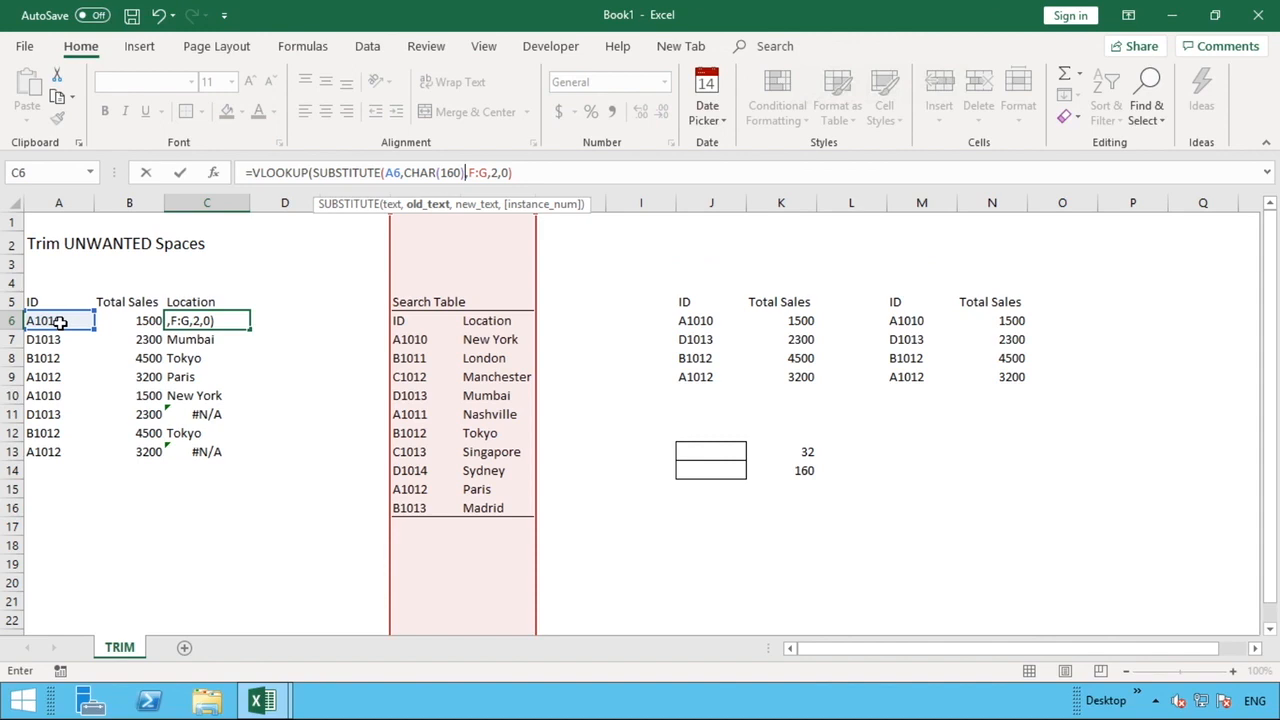
pyautogui.write(',')
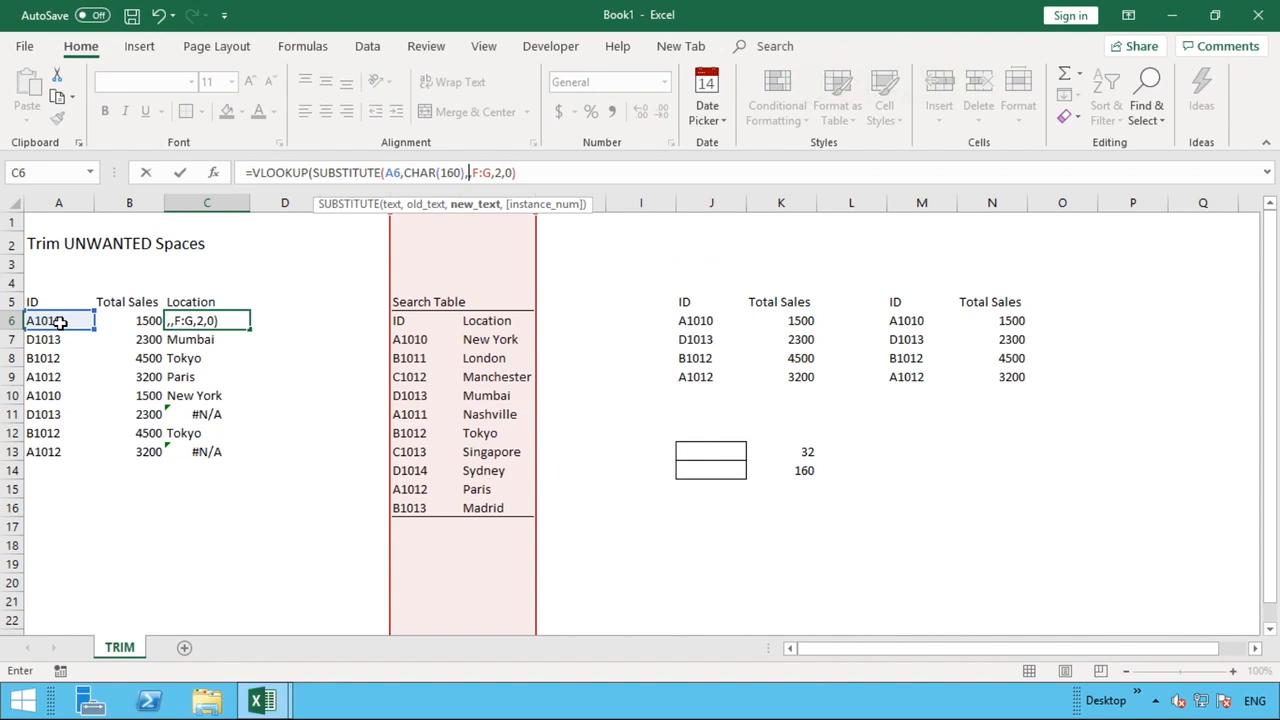
pyautogui.write(')')
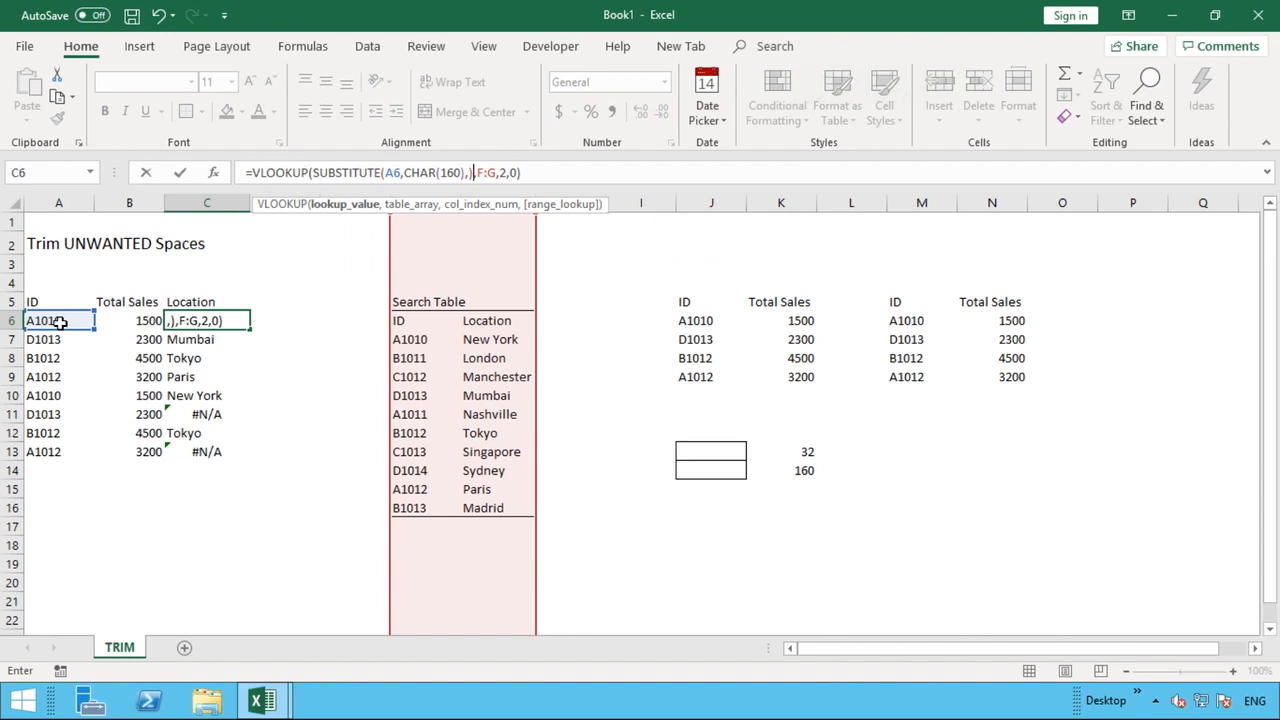
pyautogui.press('Return')
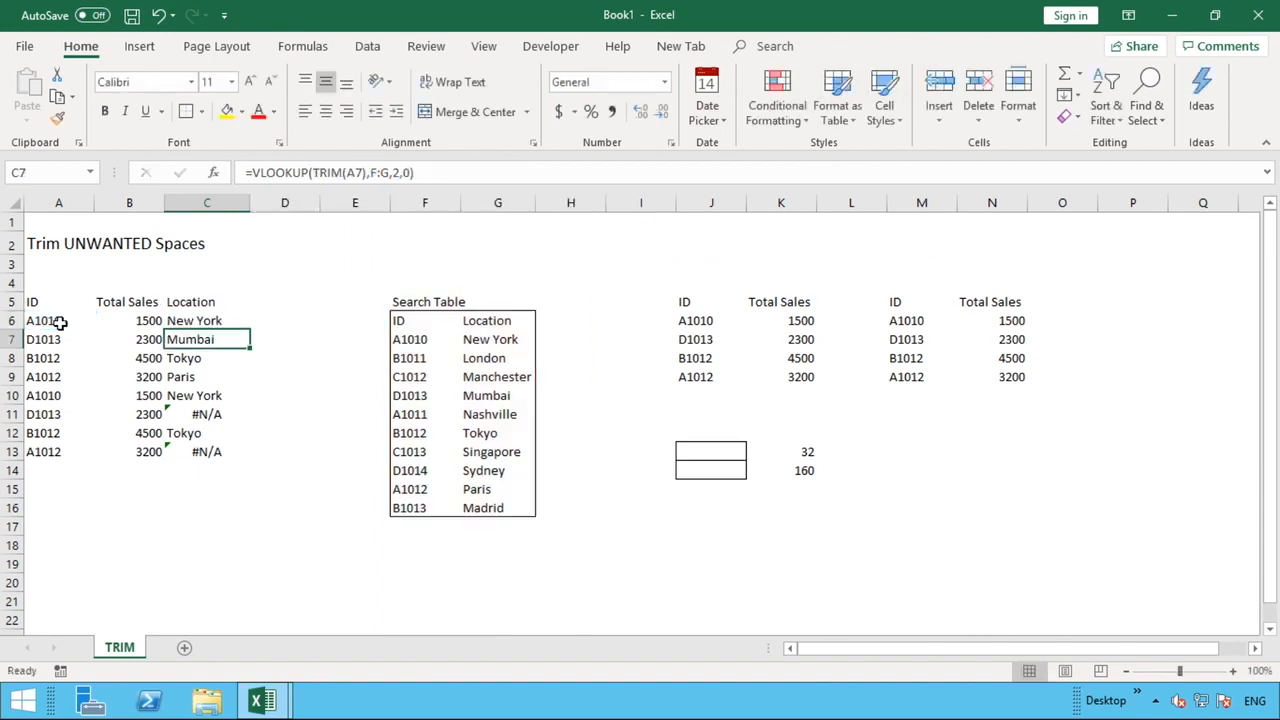
# Step: Fill the SUBSTITUTE lookup from C6 down to C13 and check the formulas in C10 to C13
pyautogui.click(236, 321)
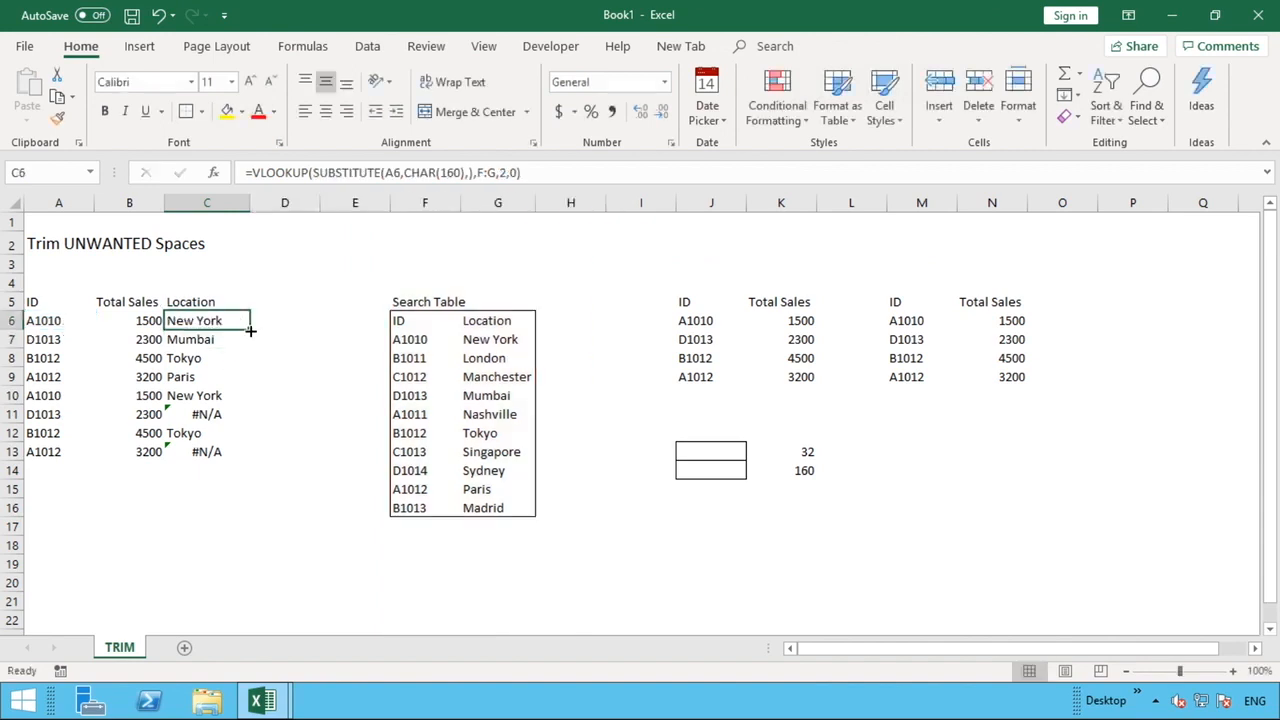
pyautogui.moveTo(250, 330); pyautogui.dragTo(242, 465)
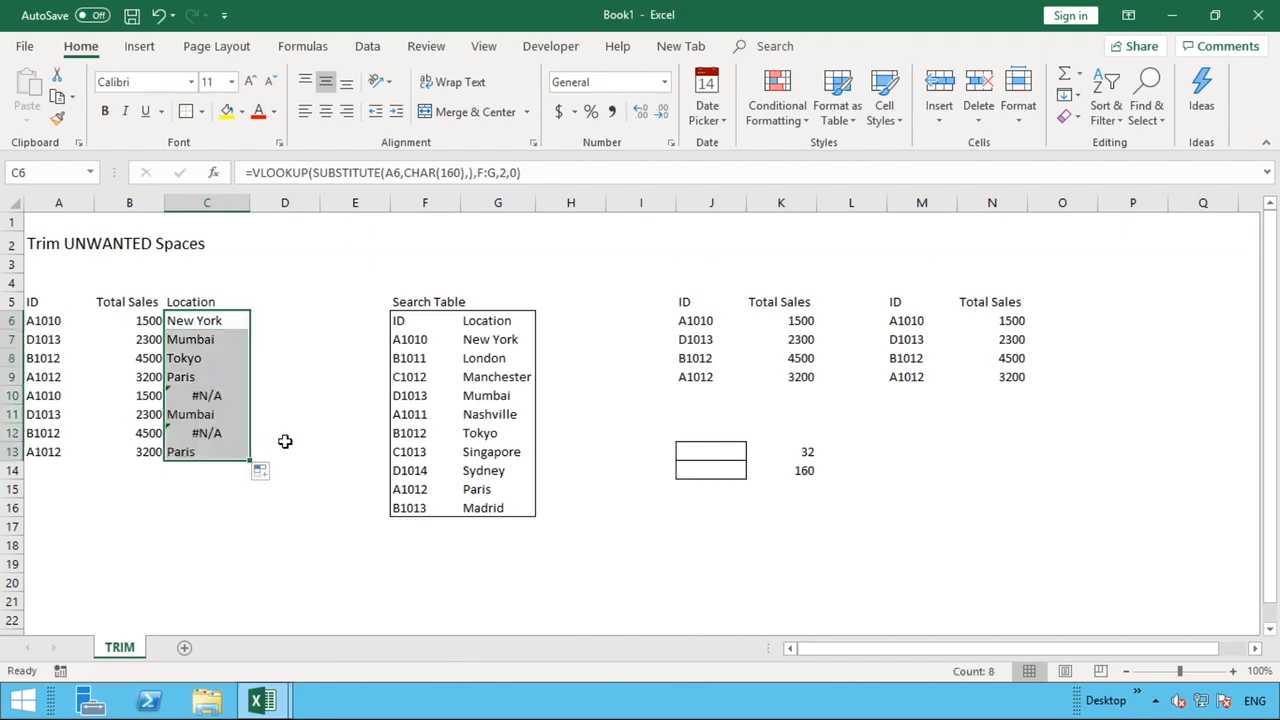
pyautogui.click(203, 415)
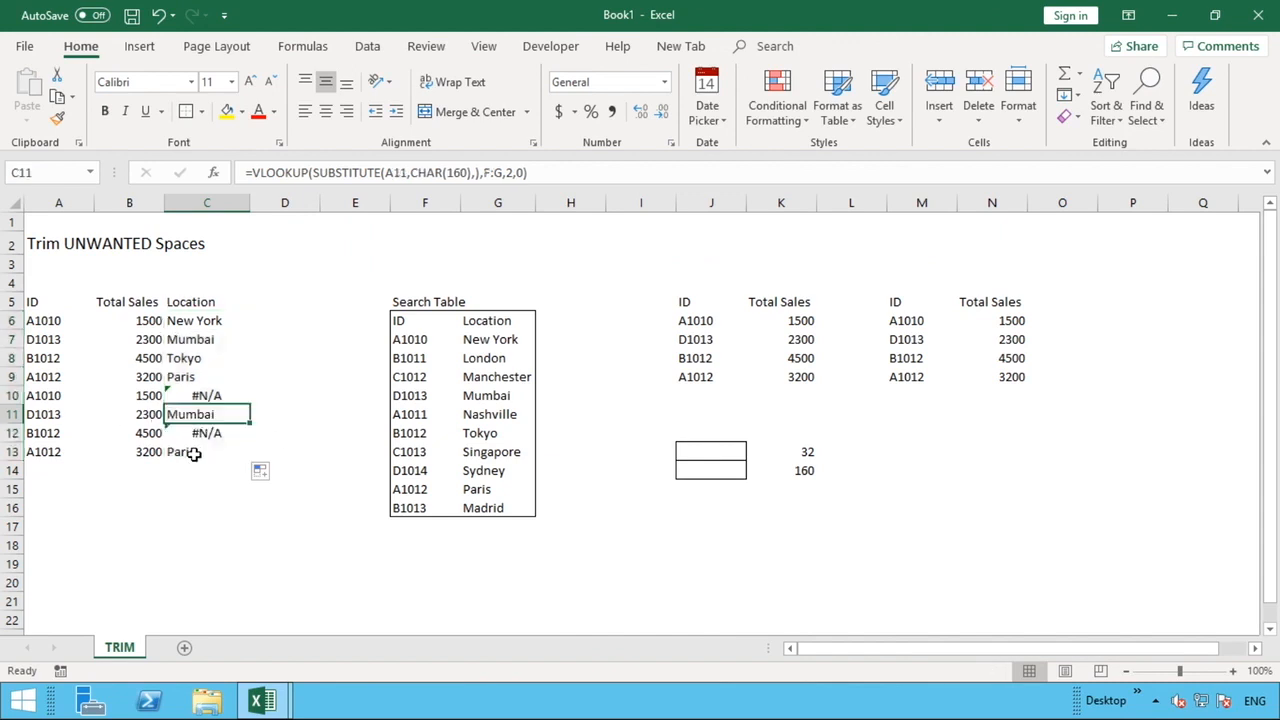
pyautogui.click(195, 453)
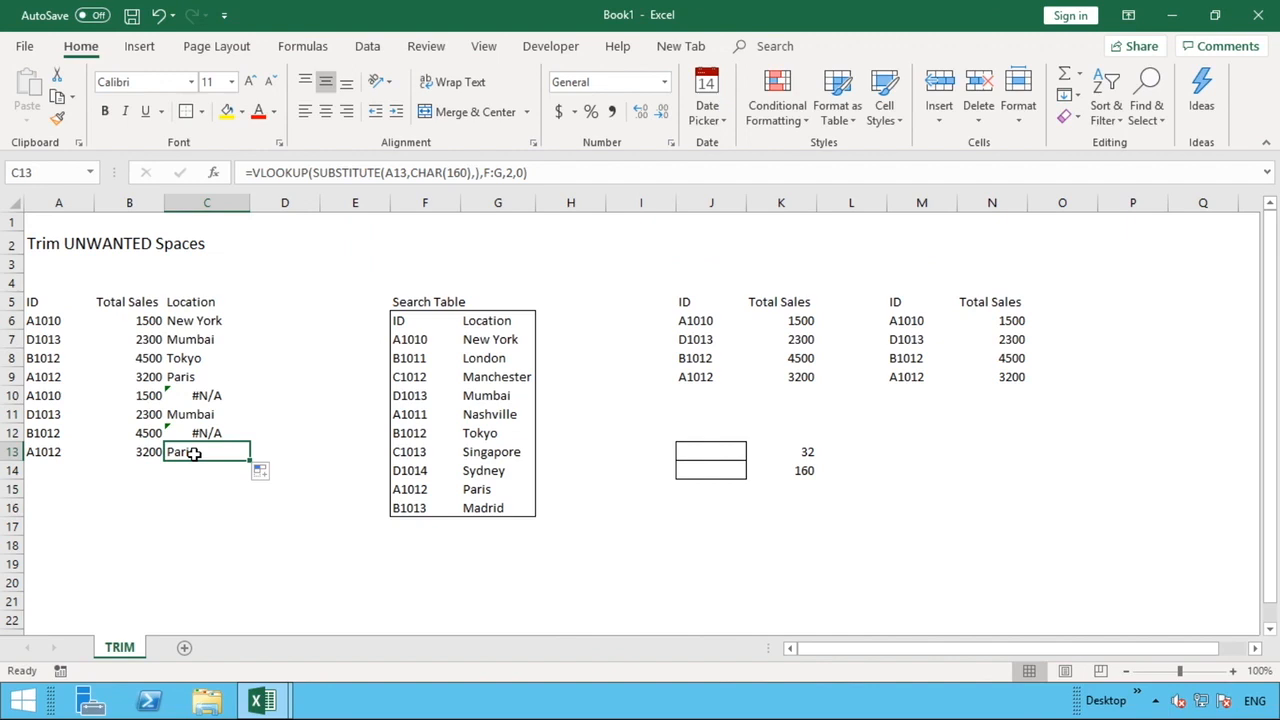
pyautogui.click(216, 395)
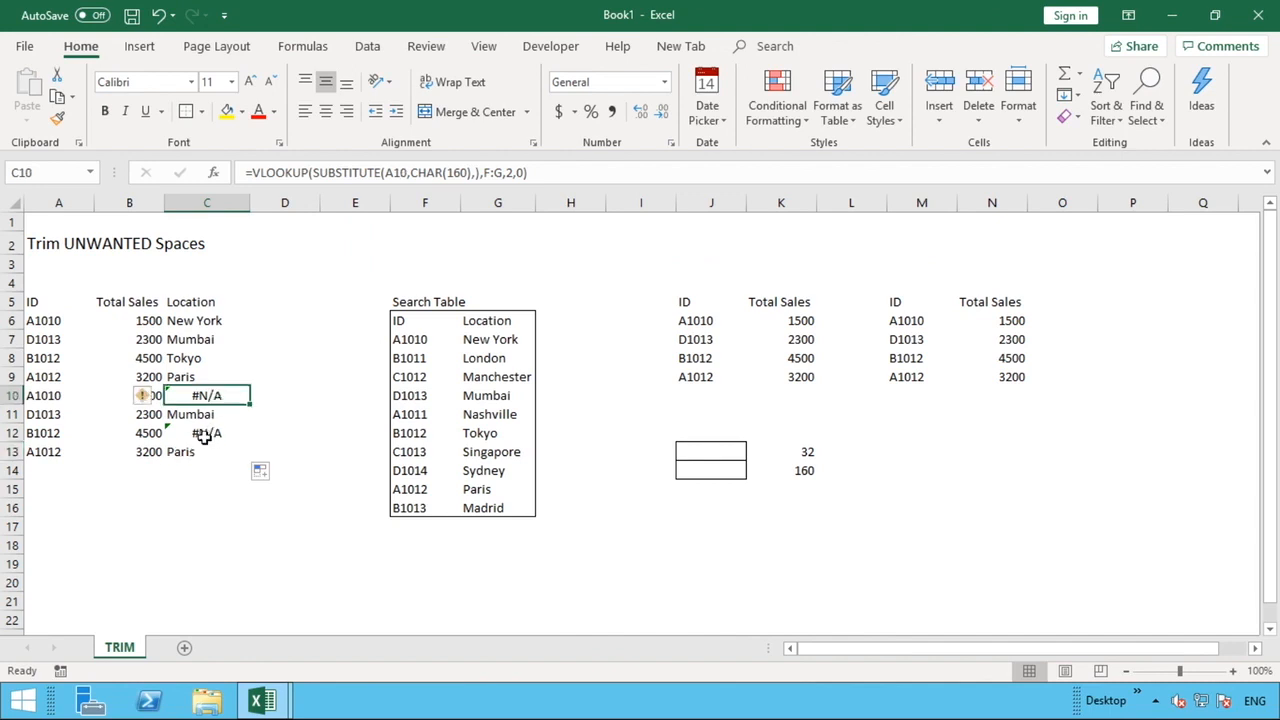
pyautogui.click(203, 433)
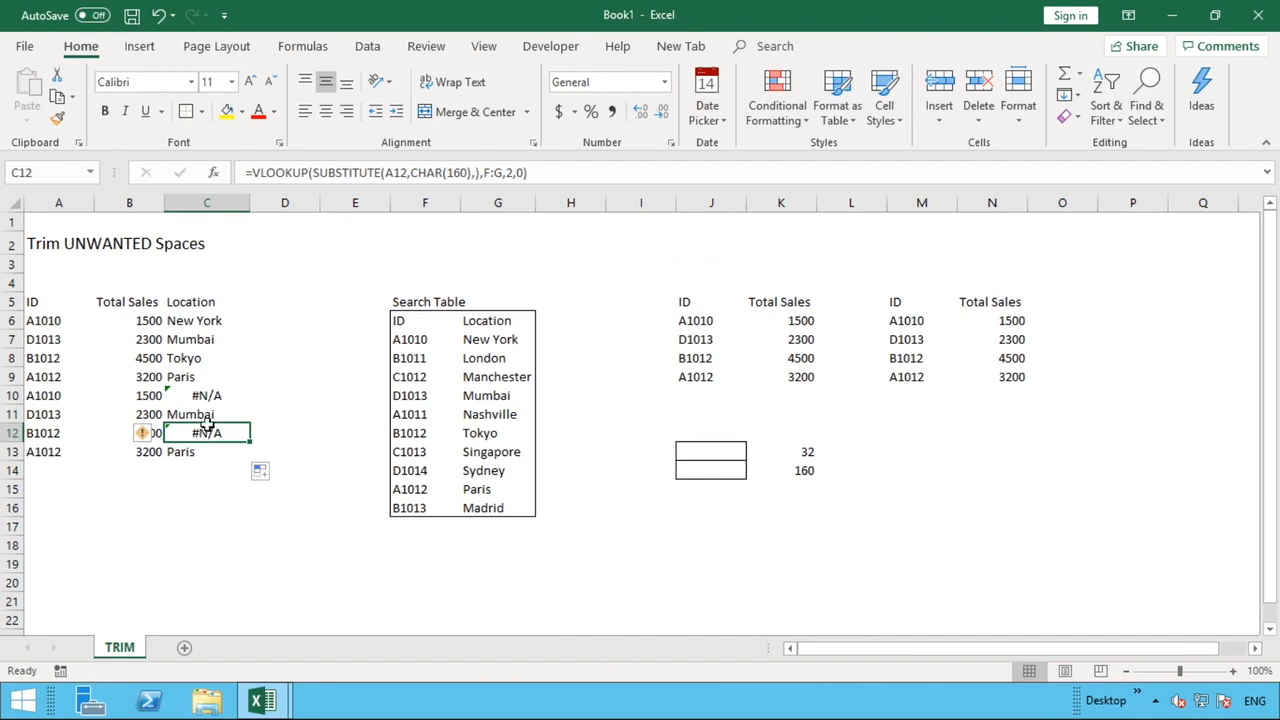
# Step: Wrap the SUBSTITUTE function in C6 in TRIM and fill the formula down to C13
pyautogui.click(194, 321)
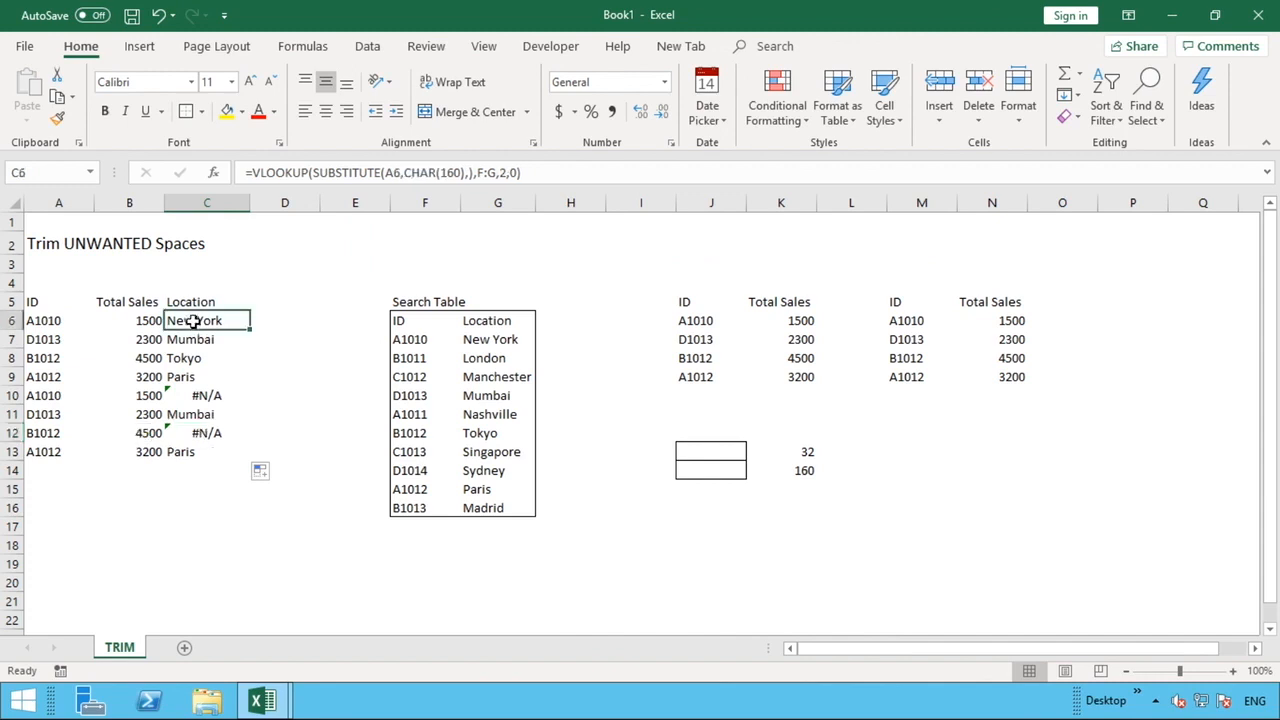
pyautogui.click(311, 172)
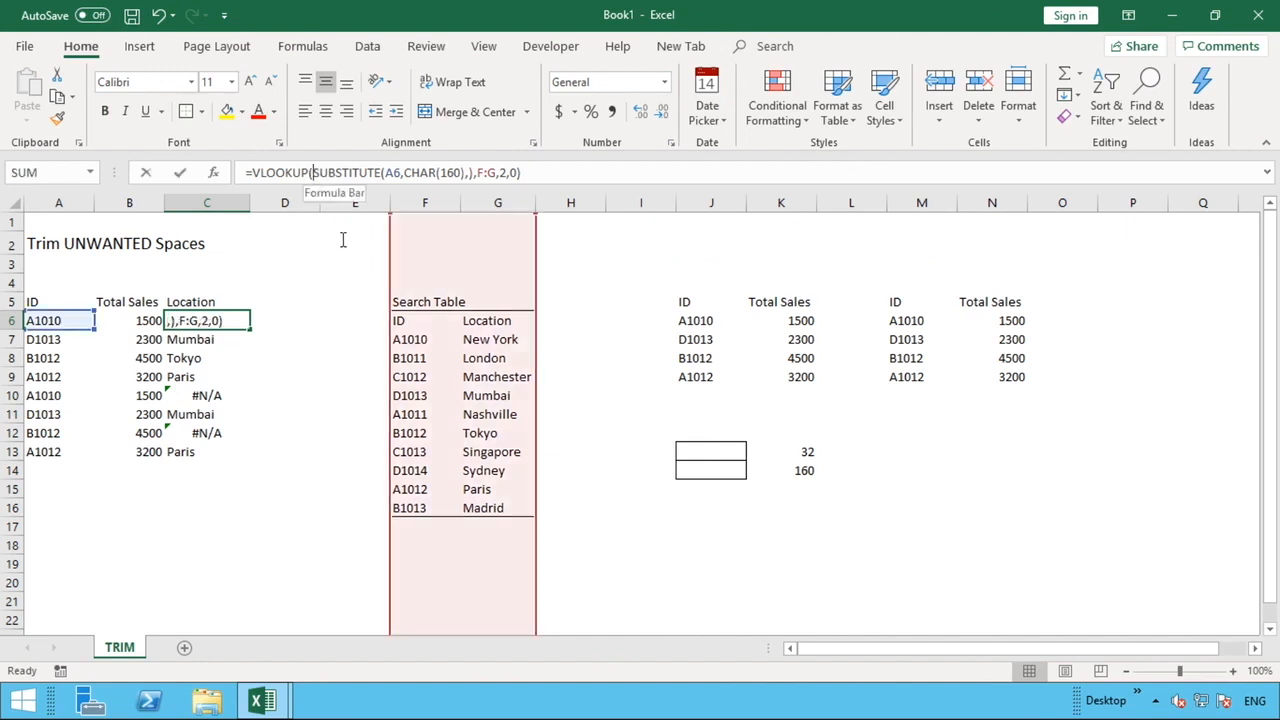
pyautogui.write('TRIM')
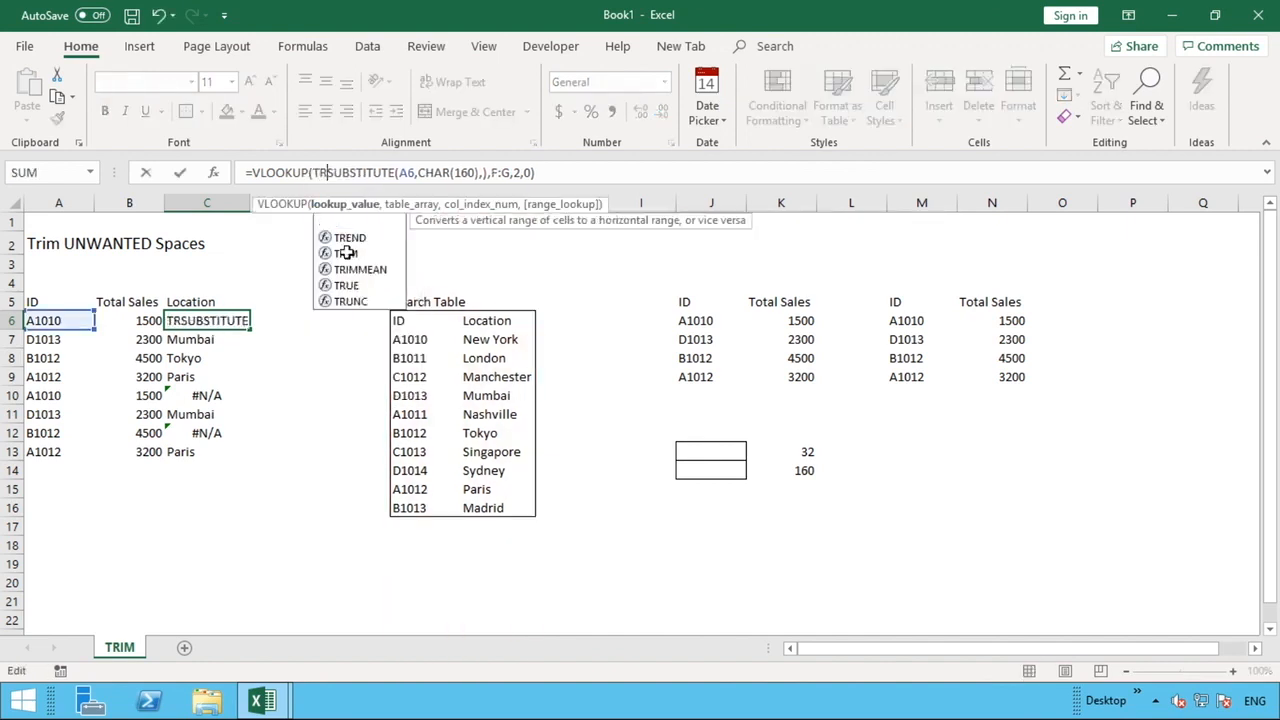
pyautogui.write('(')
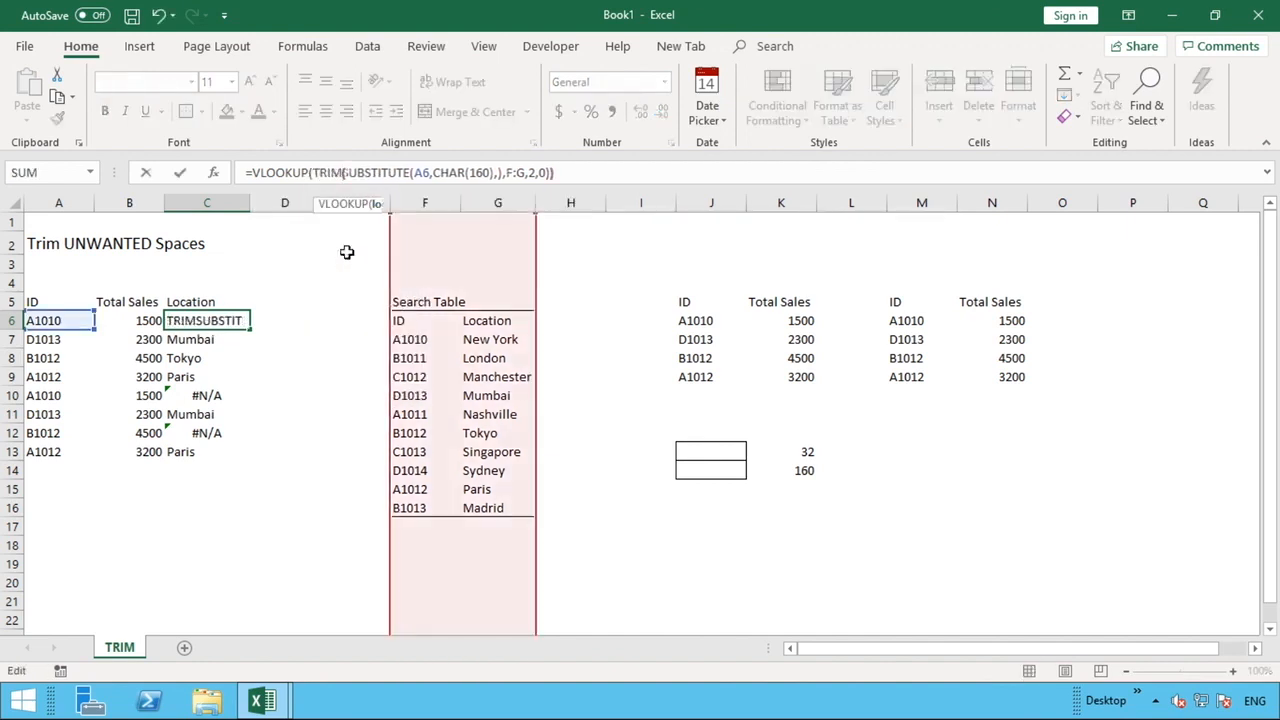
pyautogui.click(509, 175)
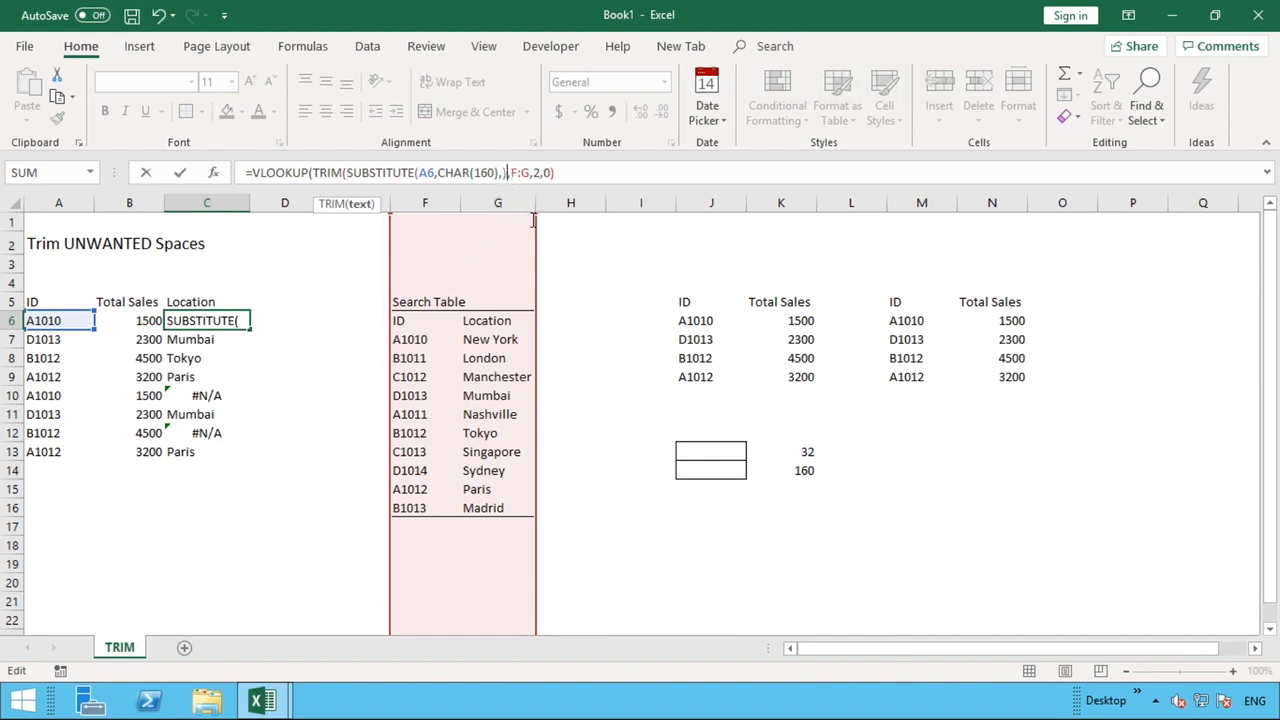
pyautogui.write(')')
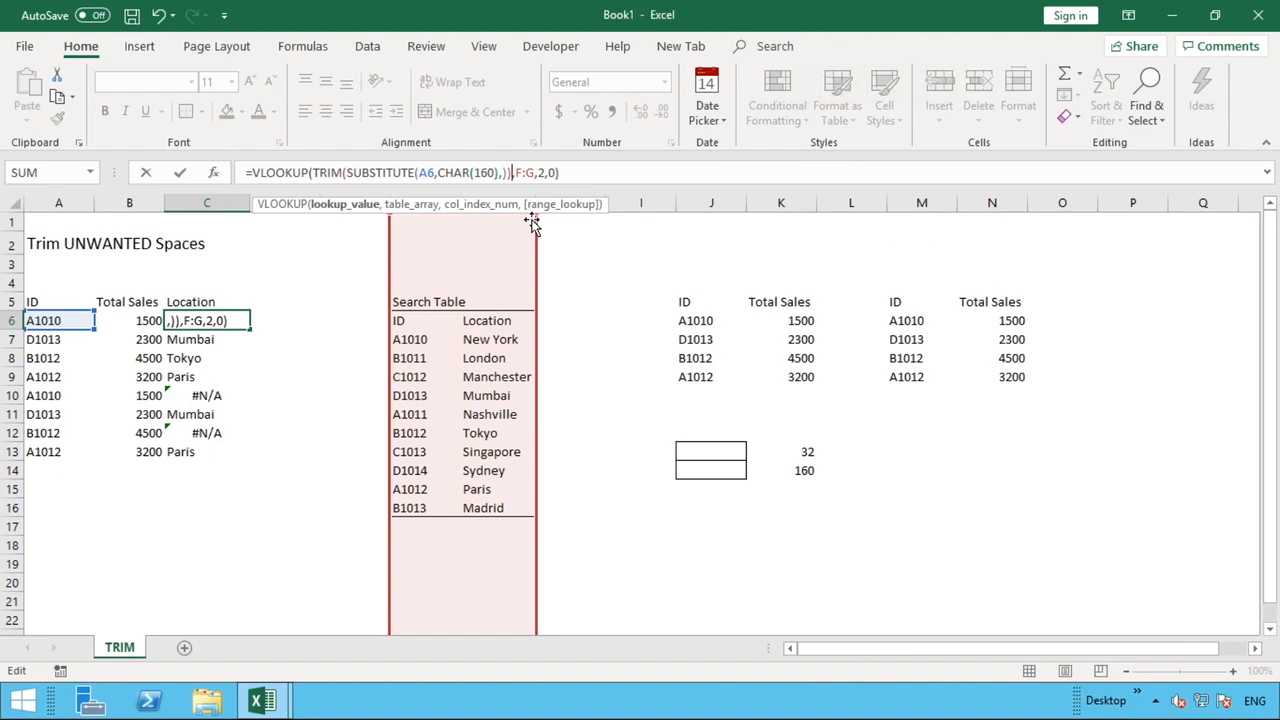
pyautogui.press('Return')
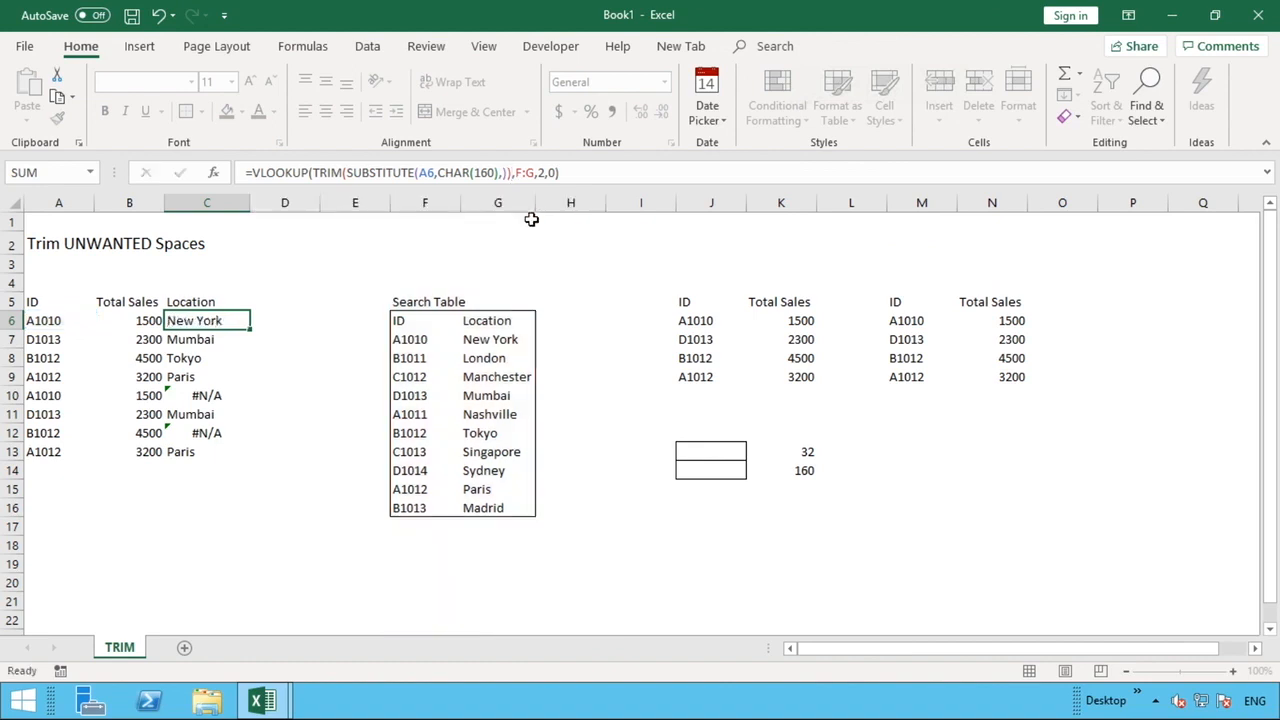
pyautogui.click(245, 322)
pyautogui.doubleClick(251, 329)
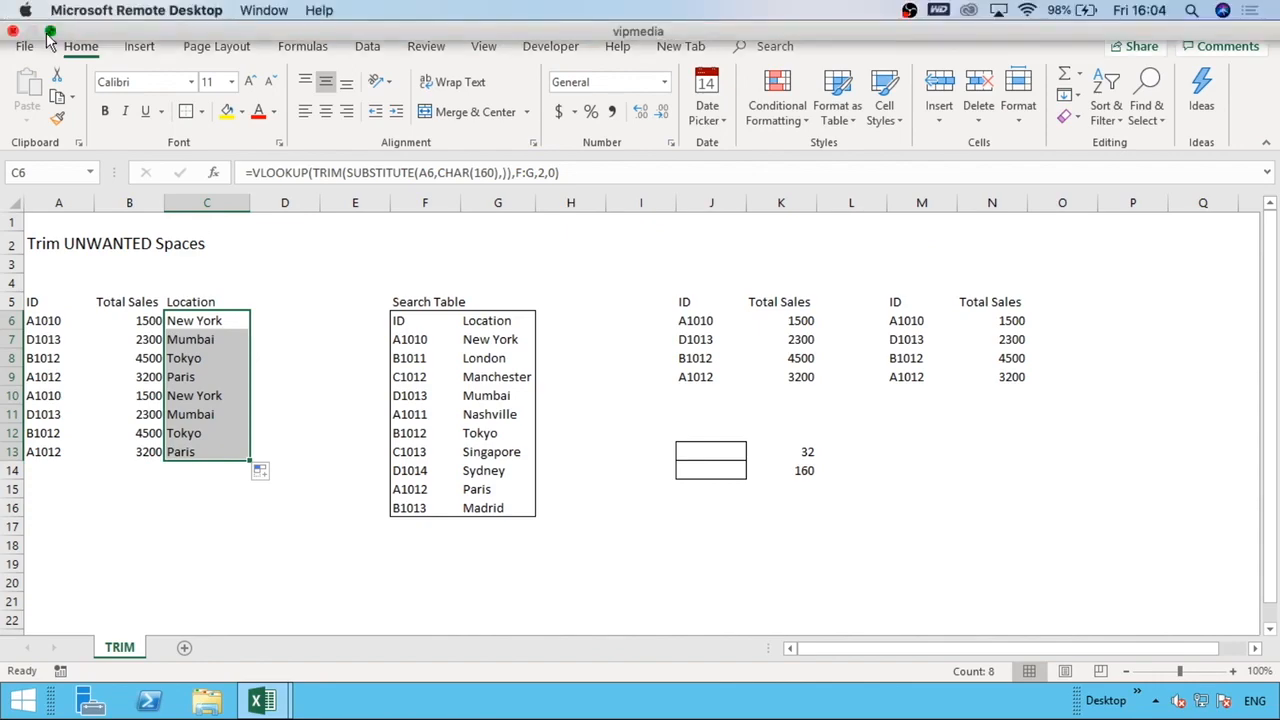
pyautogui.click(48, 33)
pyautogui.click(851, 692)
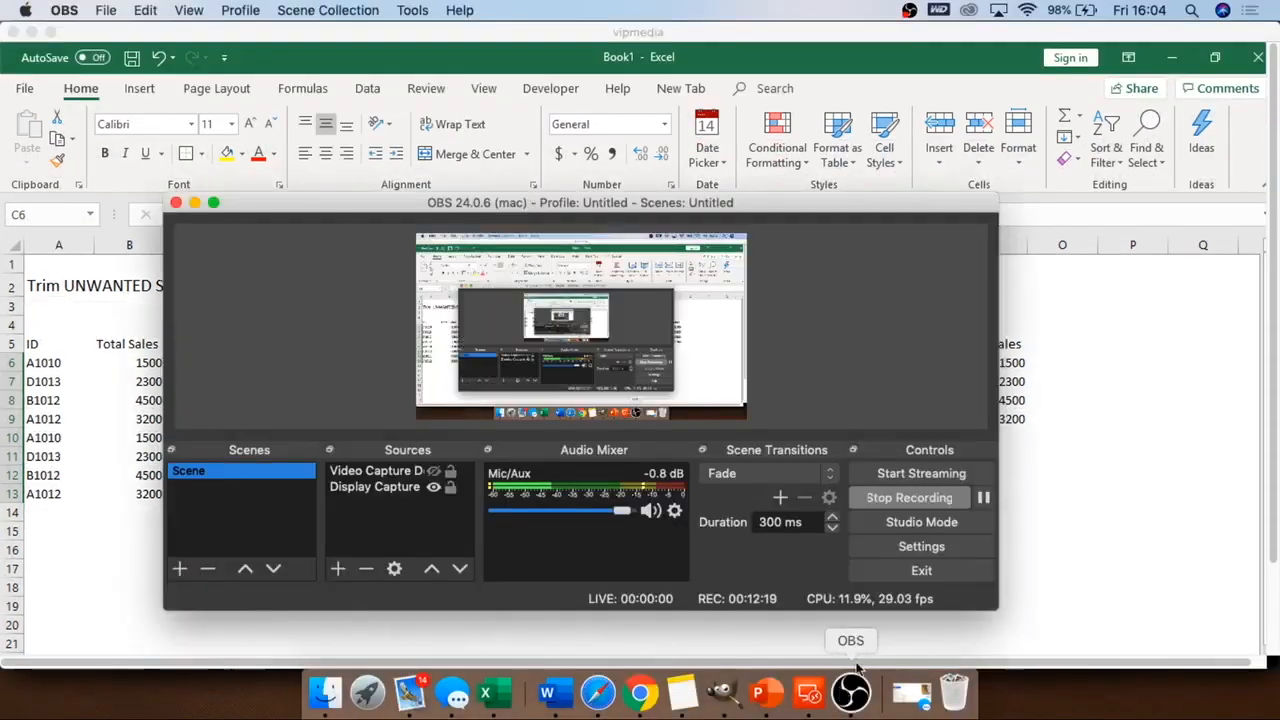